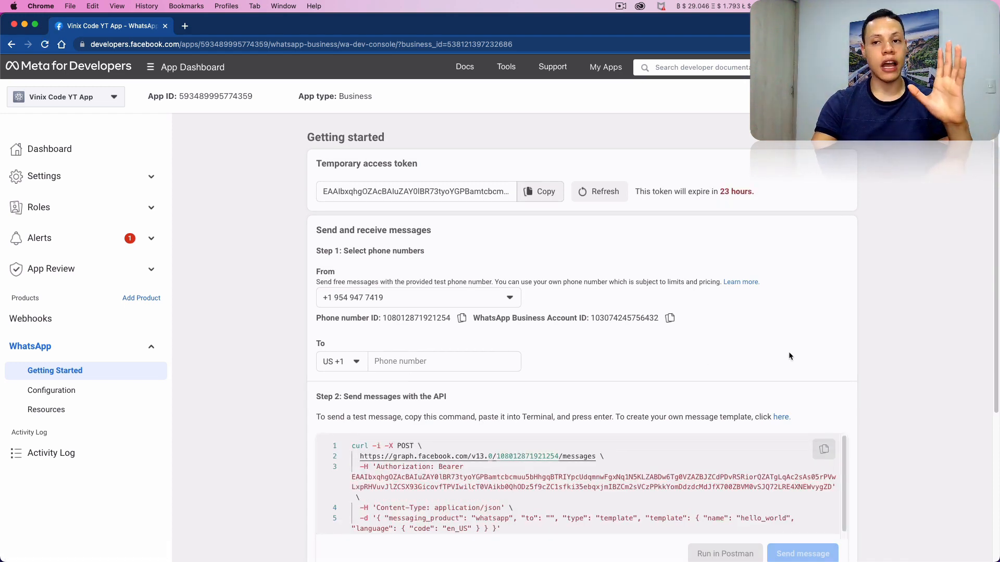
- Open the message template manager linked from the send-messages step of the Getting Started page
scroll(917, 293, "down", 3)
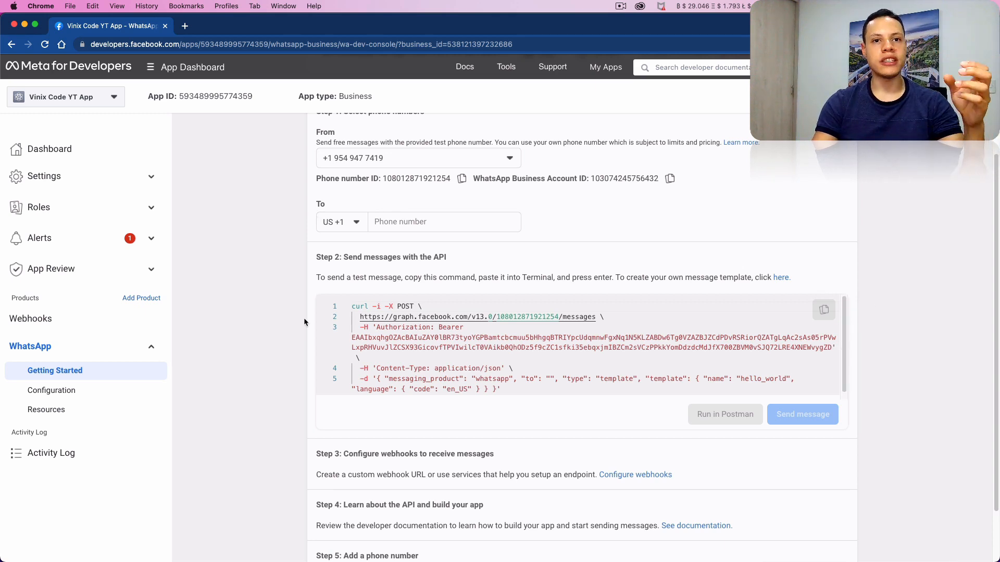
scroll(213, 313, "down", 3)
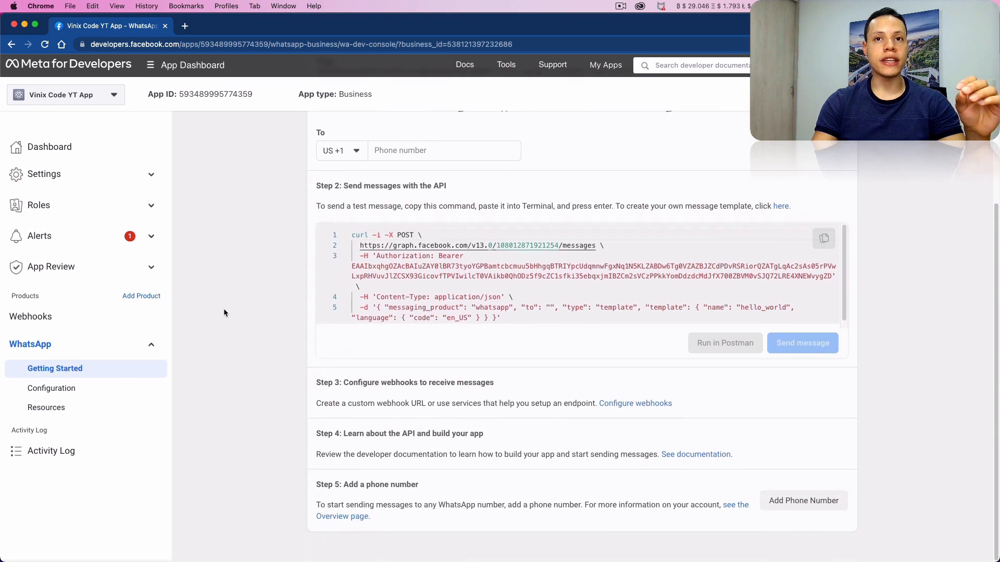
scroll(224, 312, "up", 1)
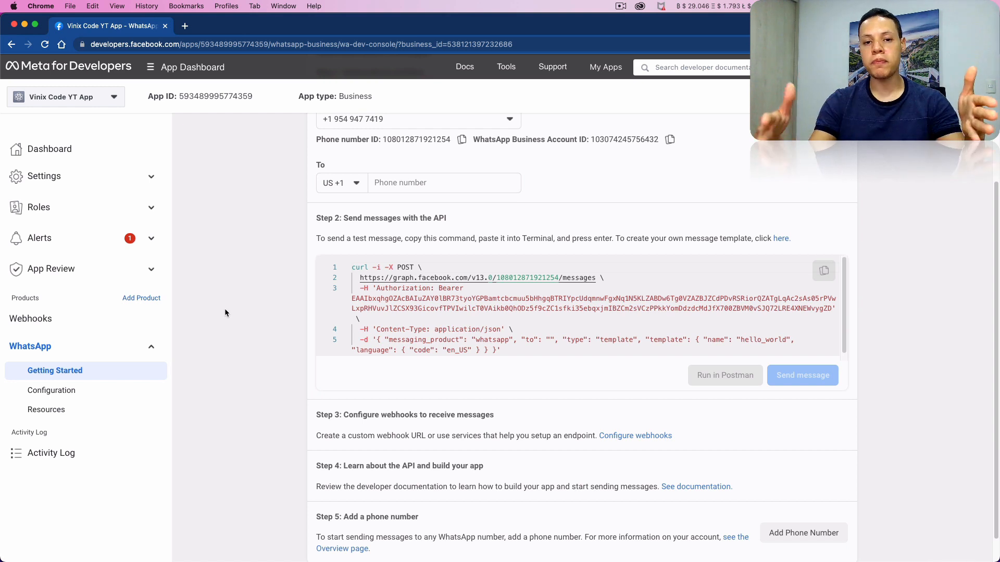
left_click(782, 240)
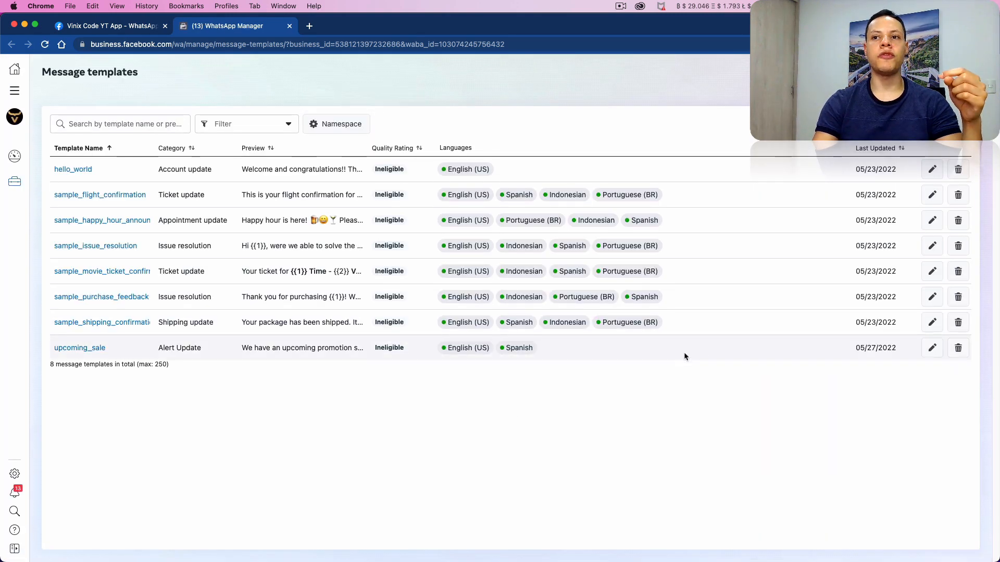
- Look over the existing message templates and open the upcoming_sale template
left_click_drag(696, 319, 95, 175)
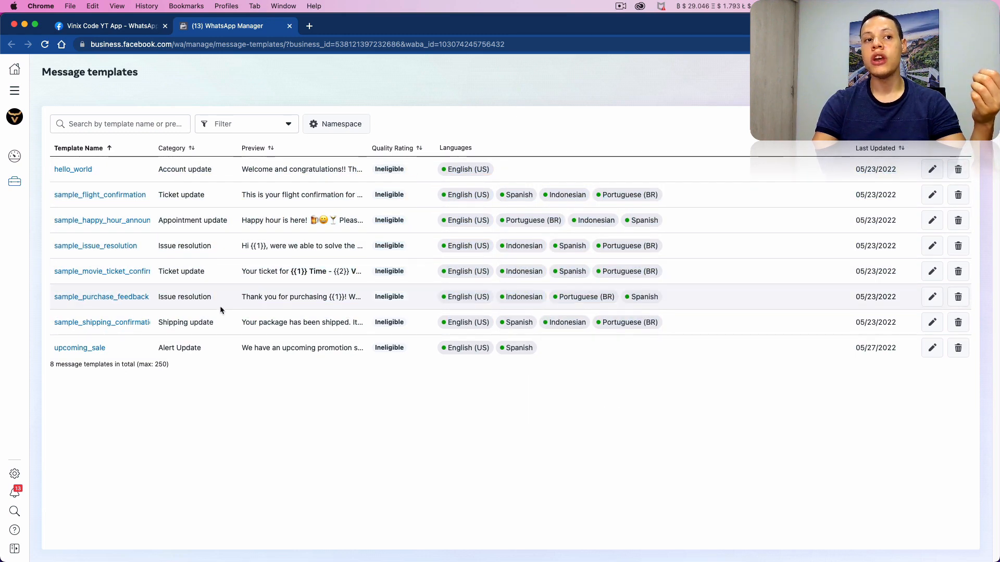
left_click(102, 340)
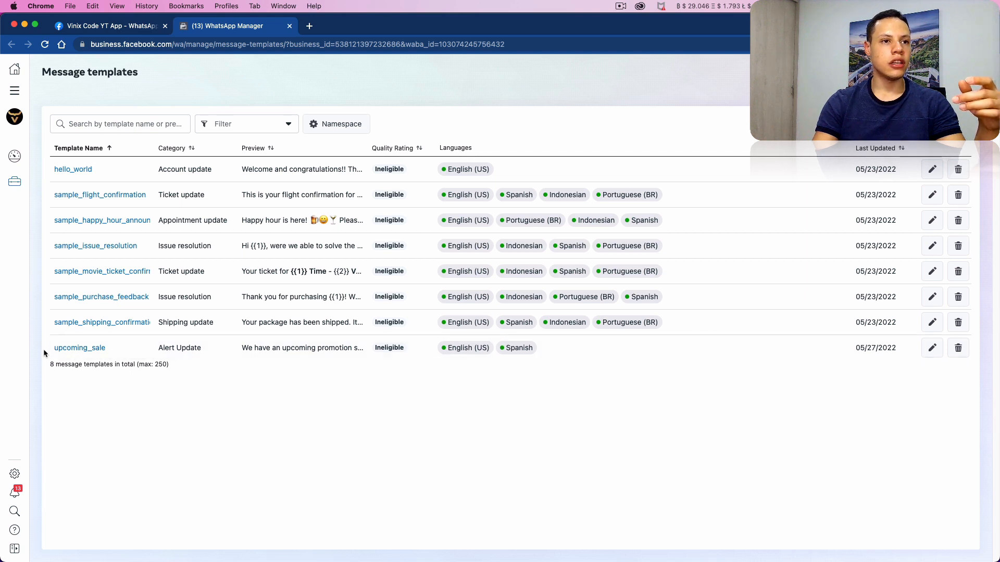
left_click_drag(52, 349, 553, 352)
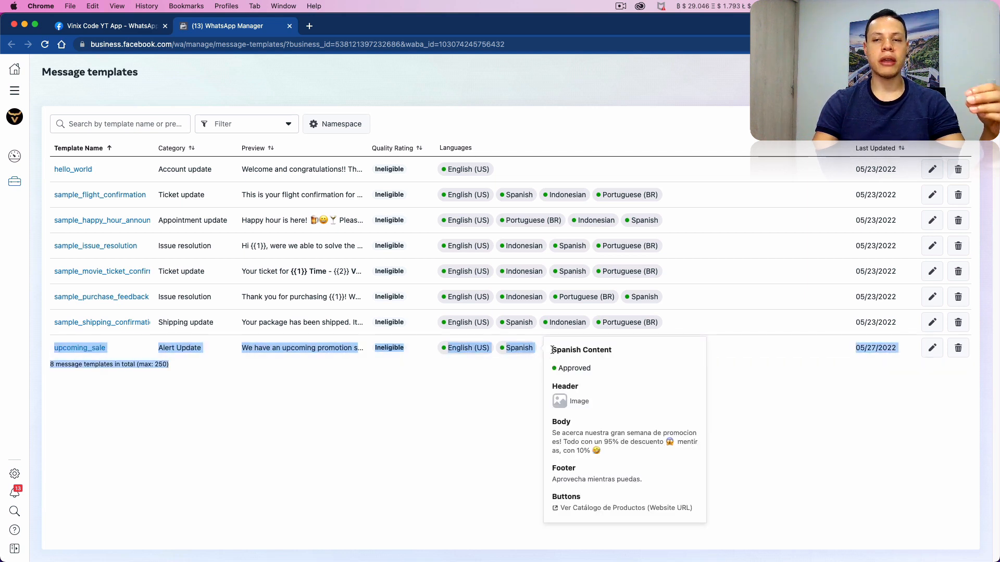
left_click(500, 413)
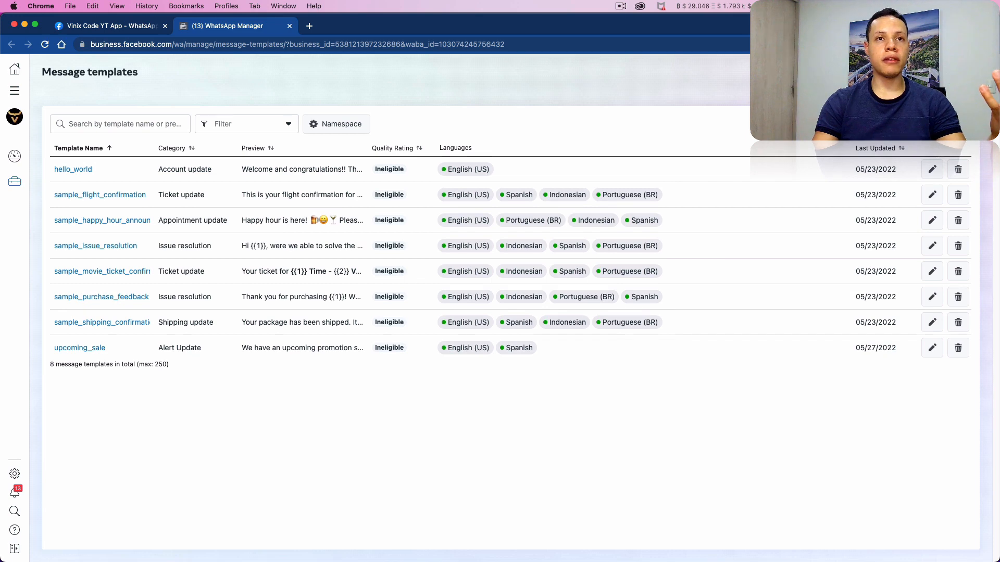
left_click(74, 348)
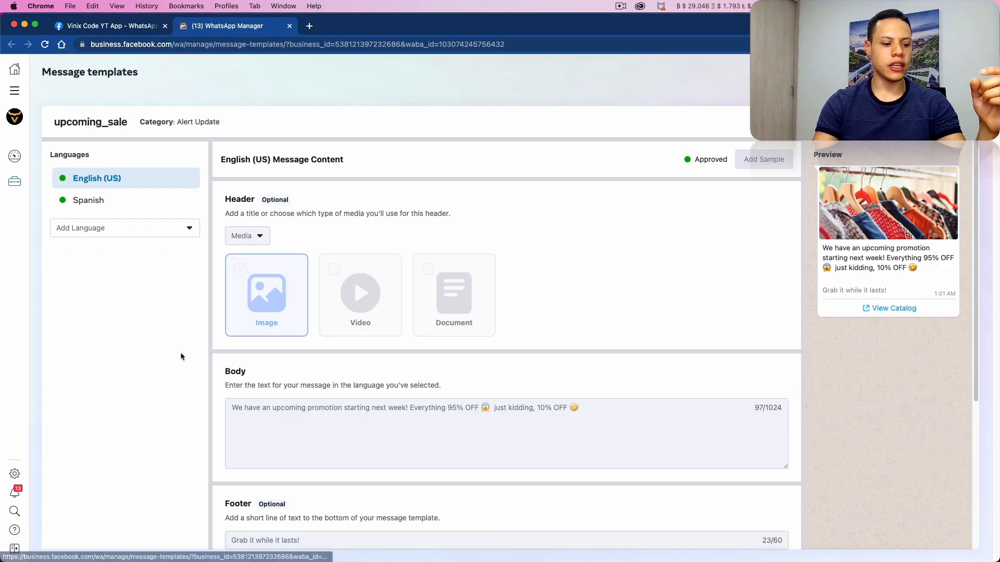
- Review the upcoming_sale template's English (US) header, body, footer, call-to-action button and message preview
scroll(339, 276, "down", 3)
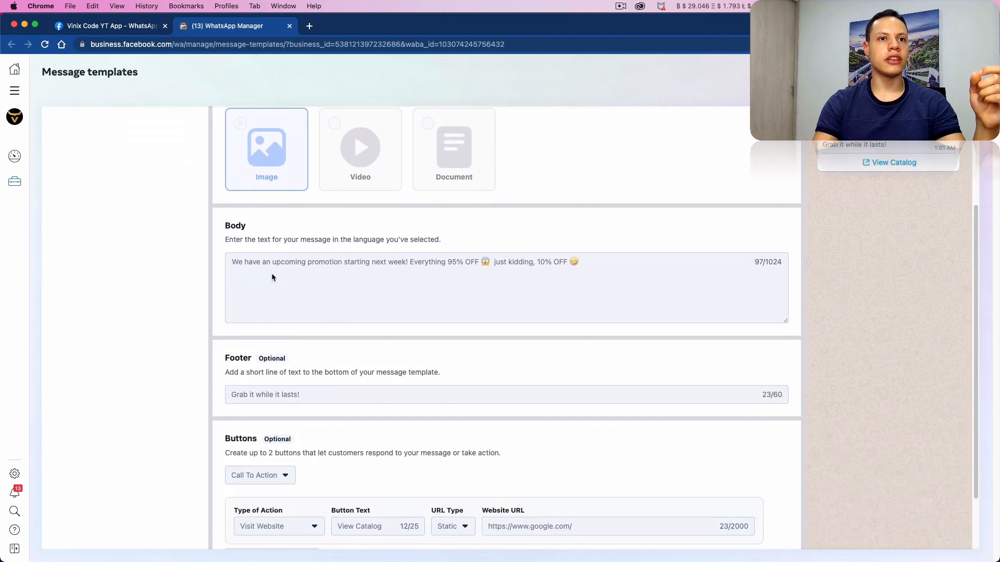
scroll(271, 278, "up", 3)
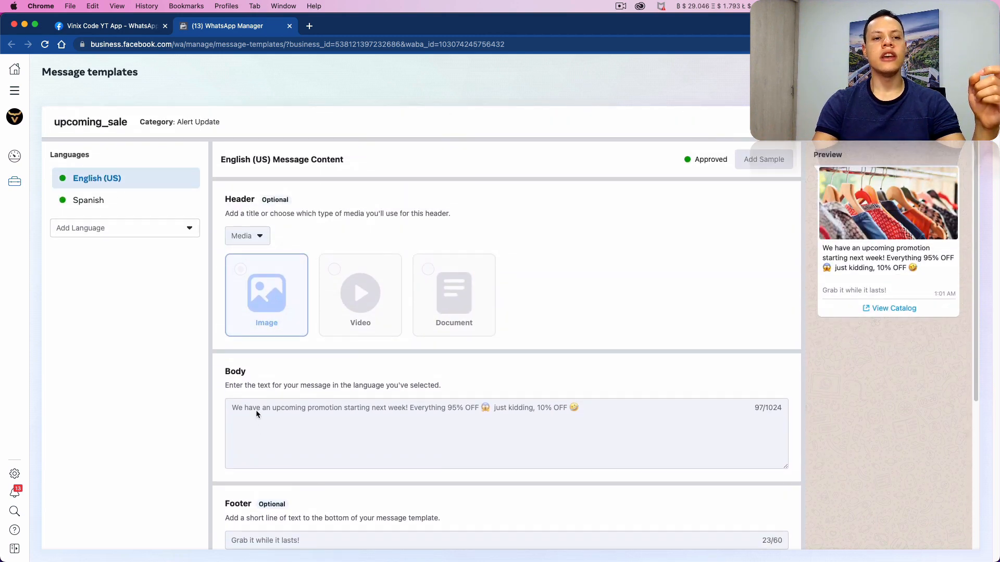
left_click_drag(255, 411, 482, 406)
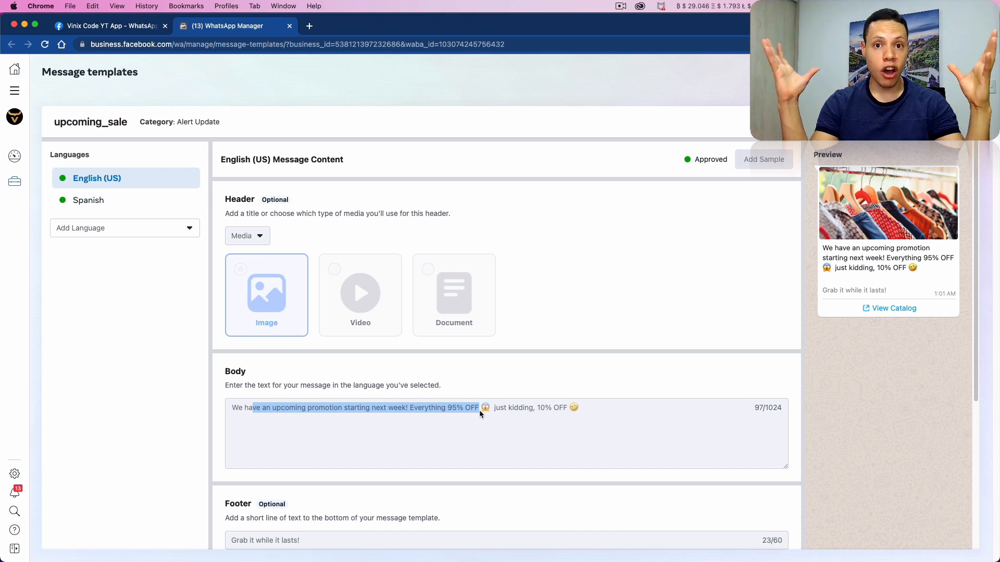
left_click(613, 340)
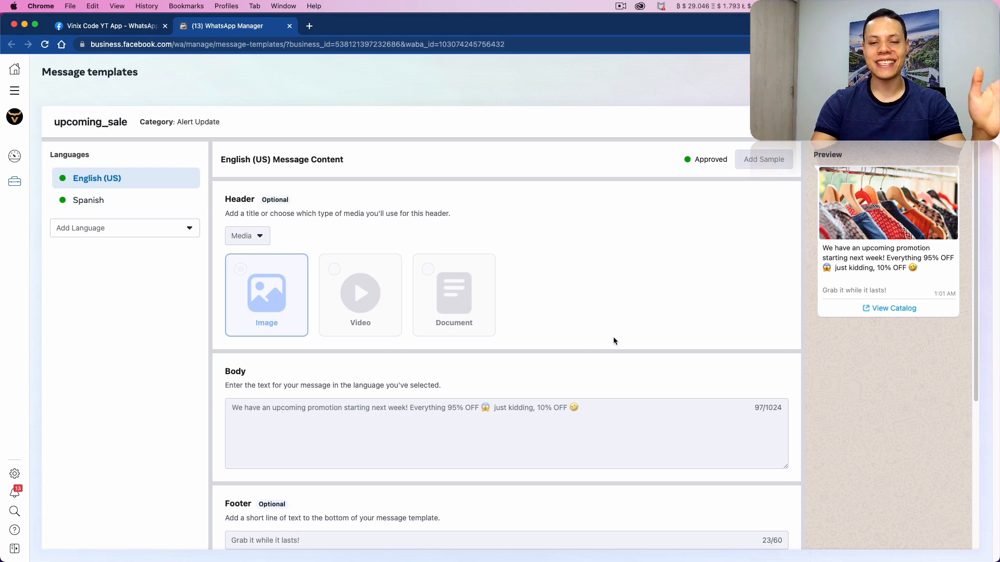
scroll(614, 340, "down", 4)
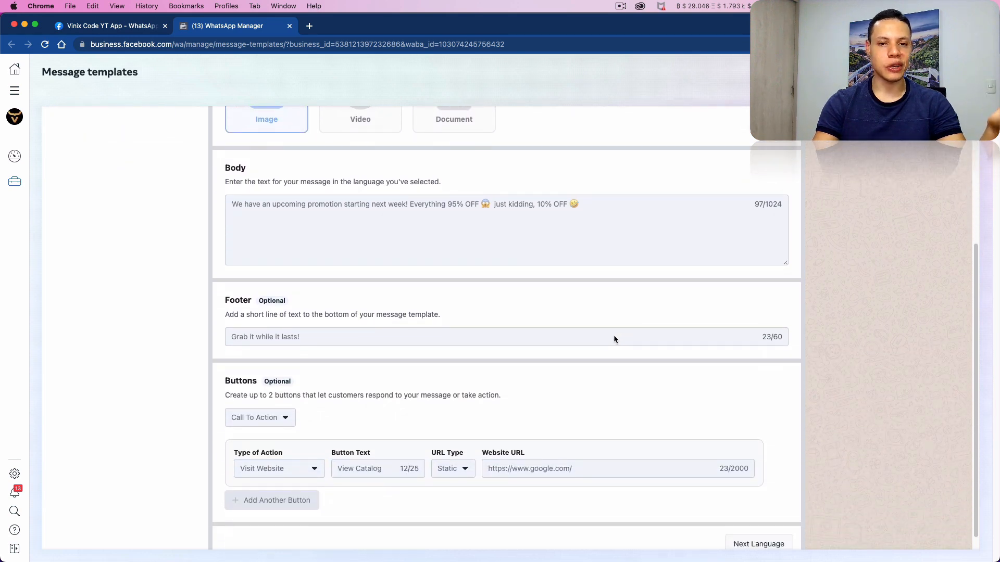
scroll(609, 333, "up", 3)
scroll(612, 336, "up", 2)
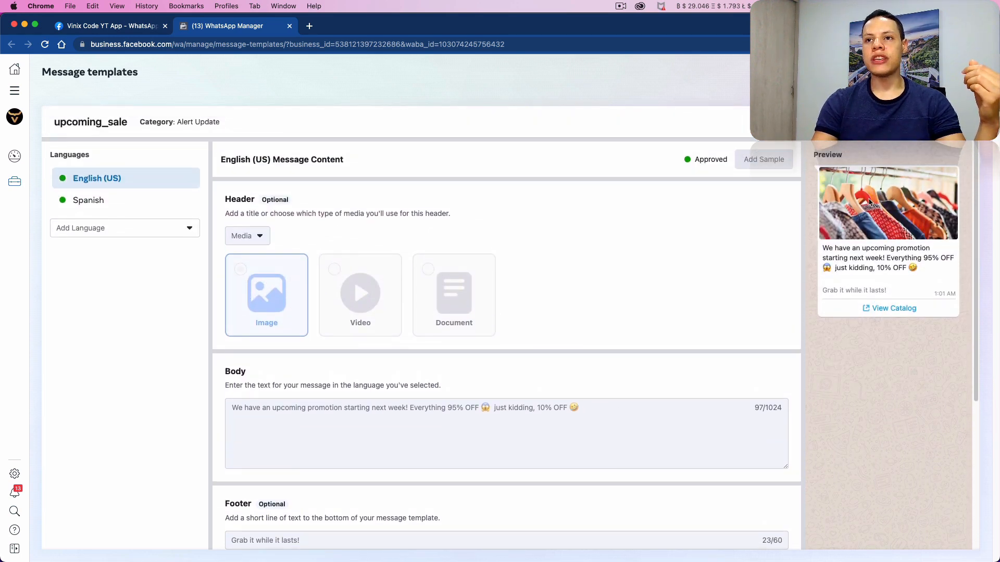
left_click_drag(841, 251, 888, 266)
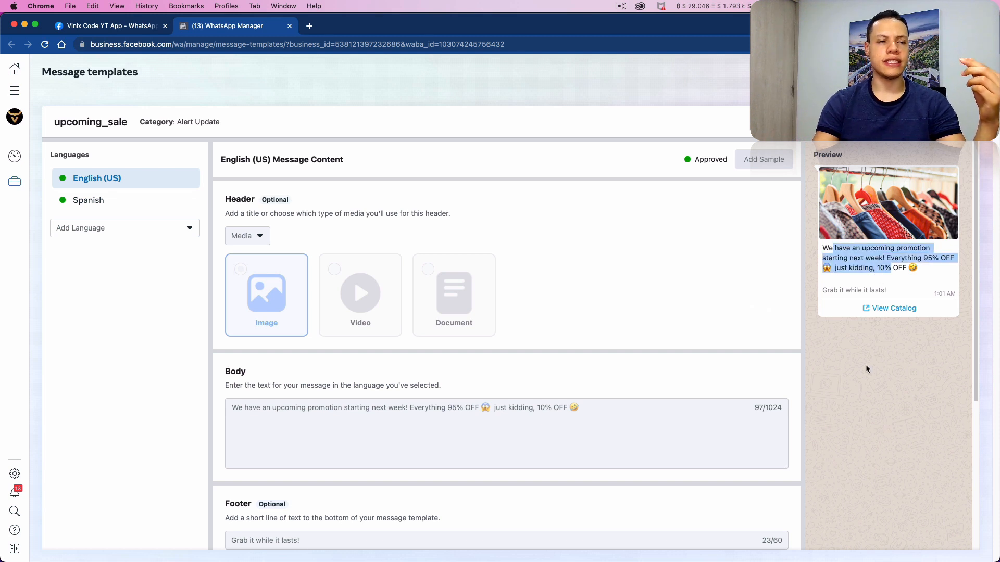
left_click(809, 369)
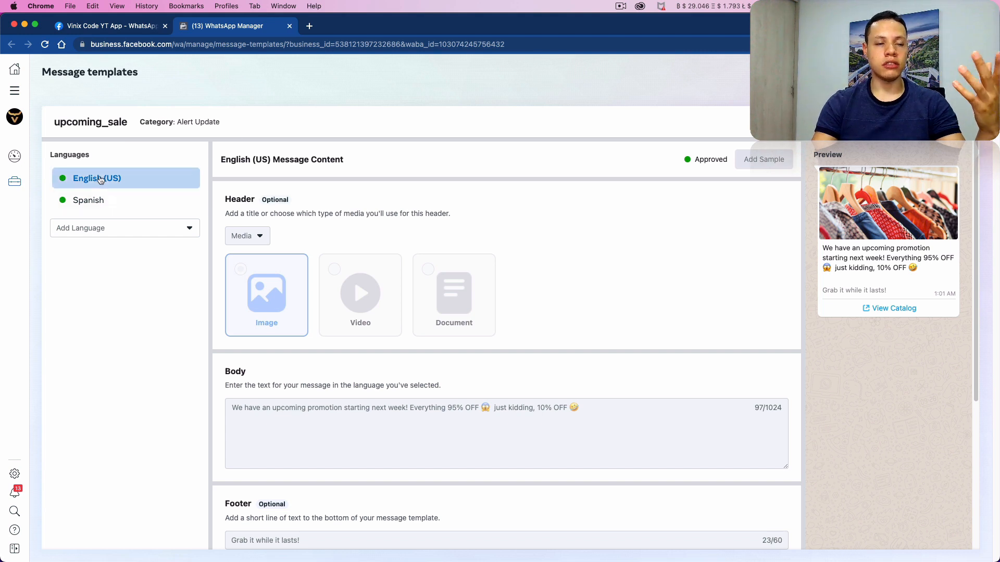
- Compare the upcoming_sale template's language versions, ending on the Spanish message content
left_click(107, 199)
left_click(110, 178)
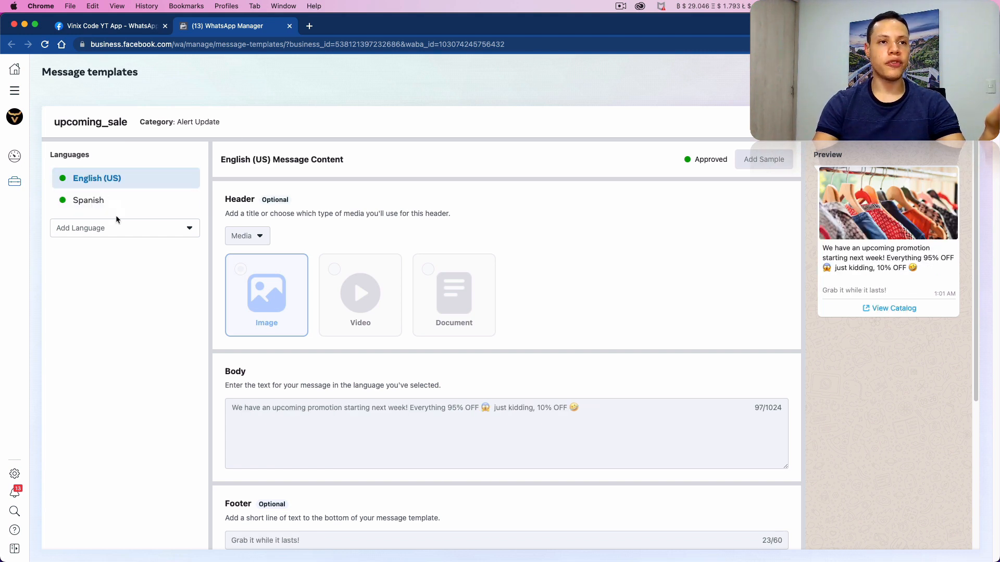
left_click(117, 228)
left_click(116, 195)
left_click(117, 196)
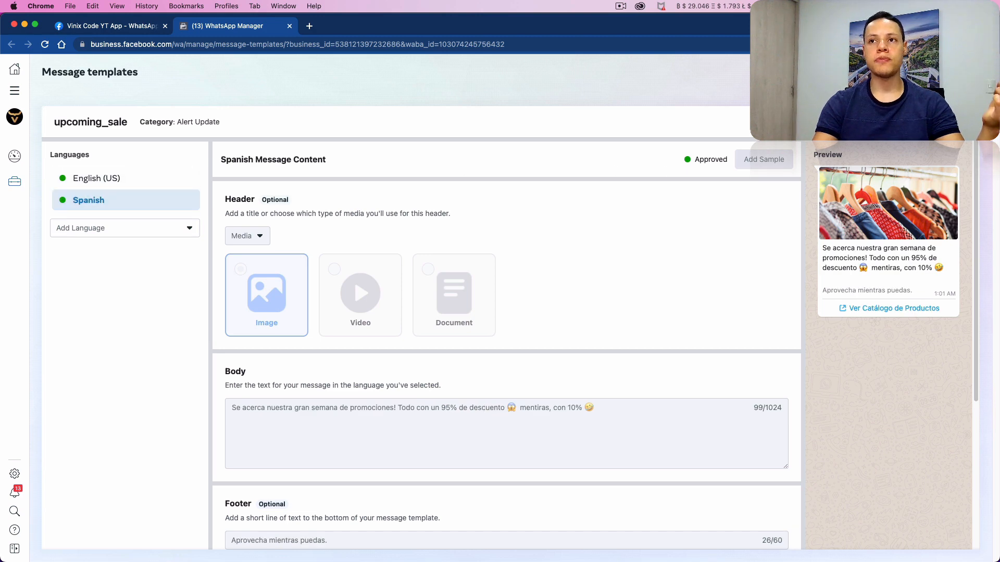
- Leave the upcoming_sale template and start a new message template in the Alert Update category
left_click(950, 122)
left_click(925, 124)
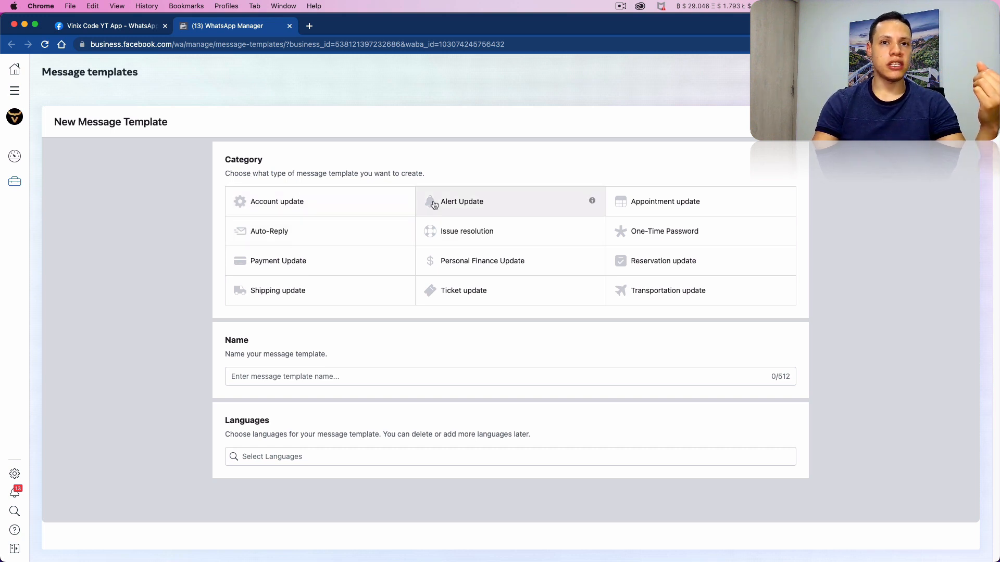
left_click(472, 201)
- Name the new message template my_test_template
left_click(331, 377)
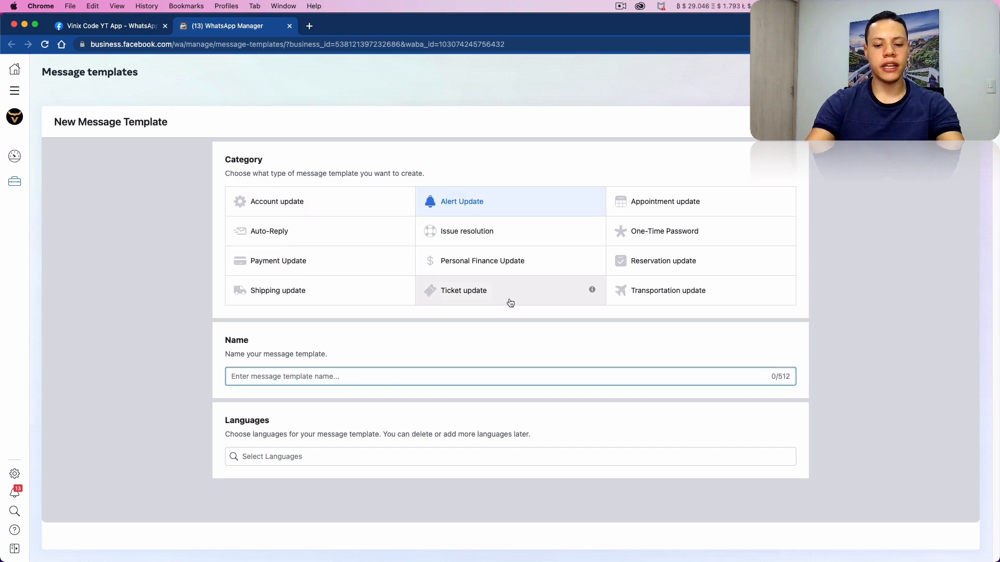
type("re")
key("BackSpace")
type("e")
key("BackSpace")
key("BackSpace")
type("my")
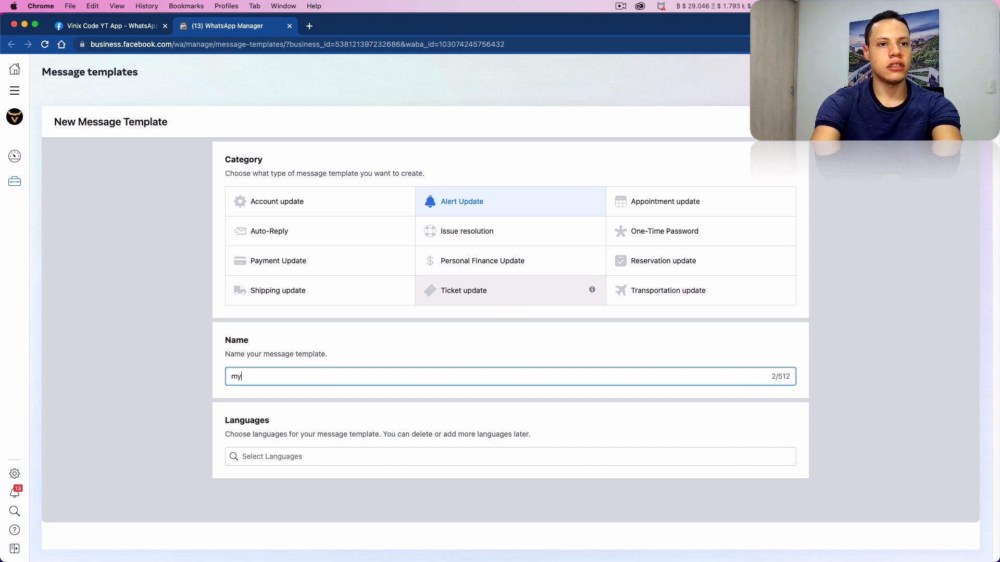
type("_test_template")
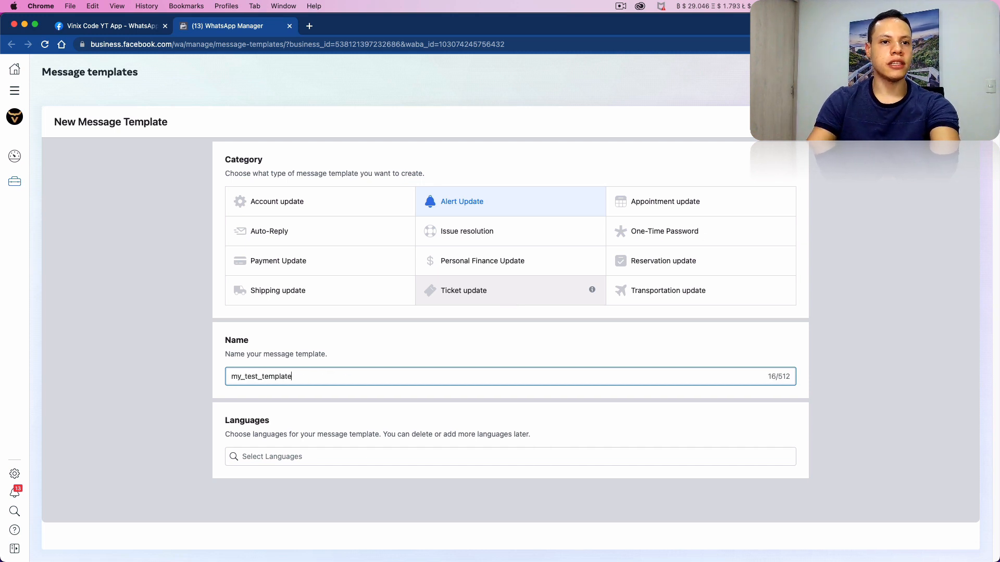
- Choose English (US) as the template's only language and continue to its message content
left_click(391, 457)
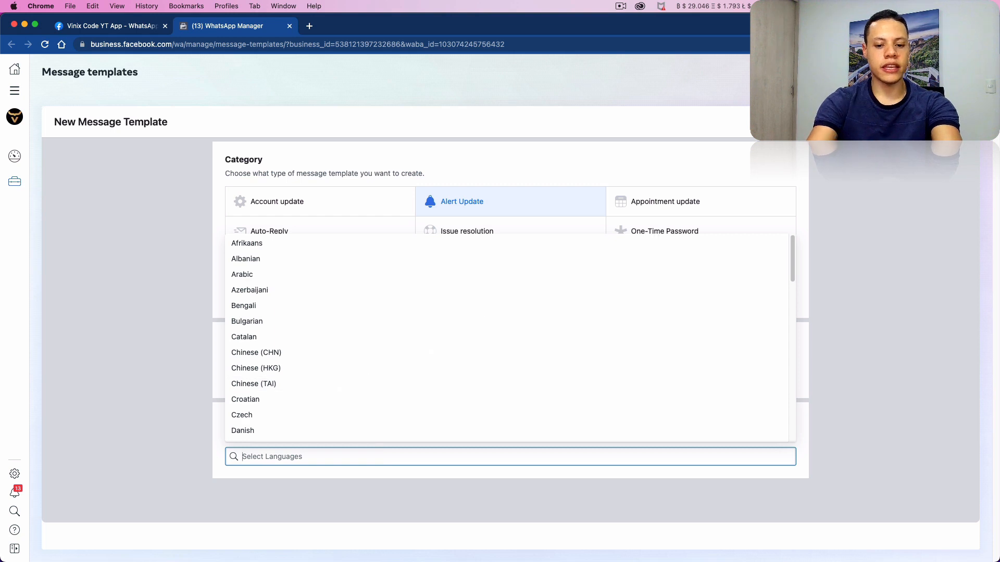
type("eng")
key("Return")
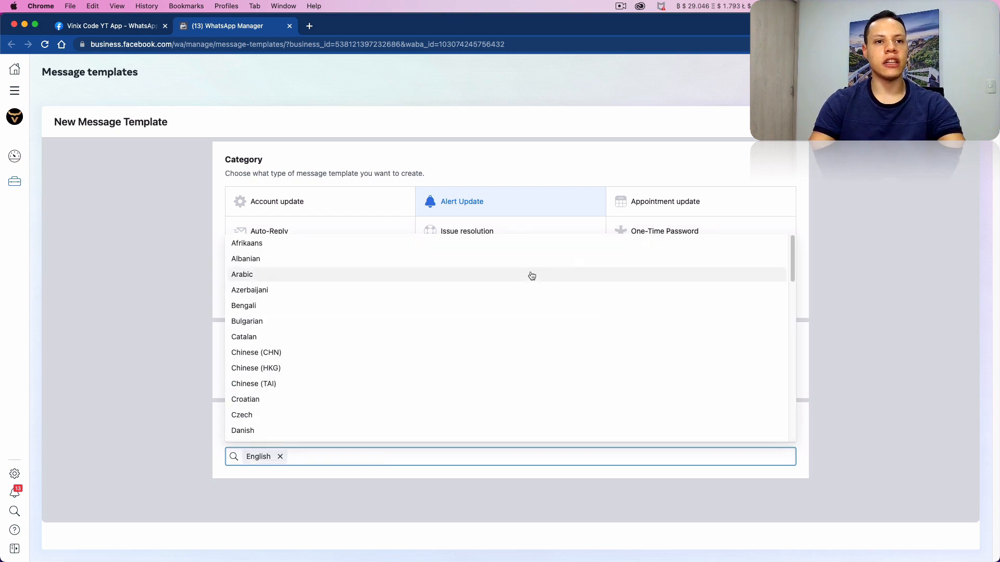
key("BackSpace")
type("english")
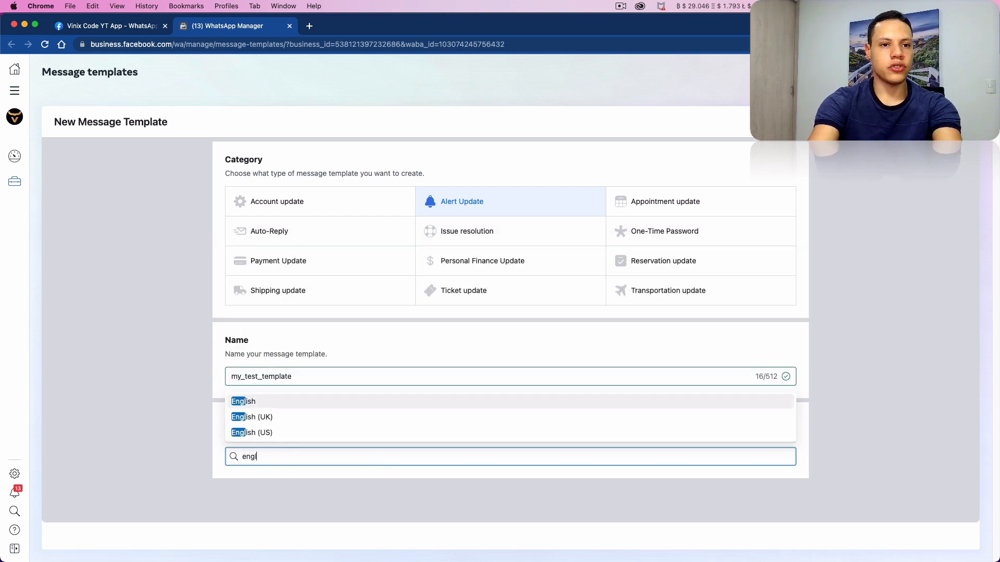
key("Down")
key("Down")
key("Return")
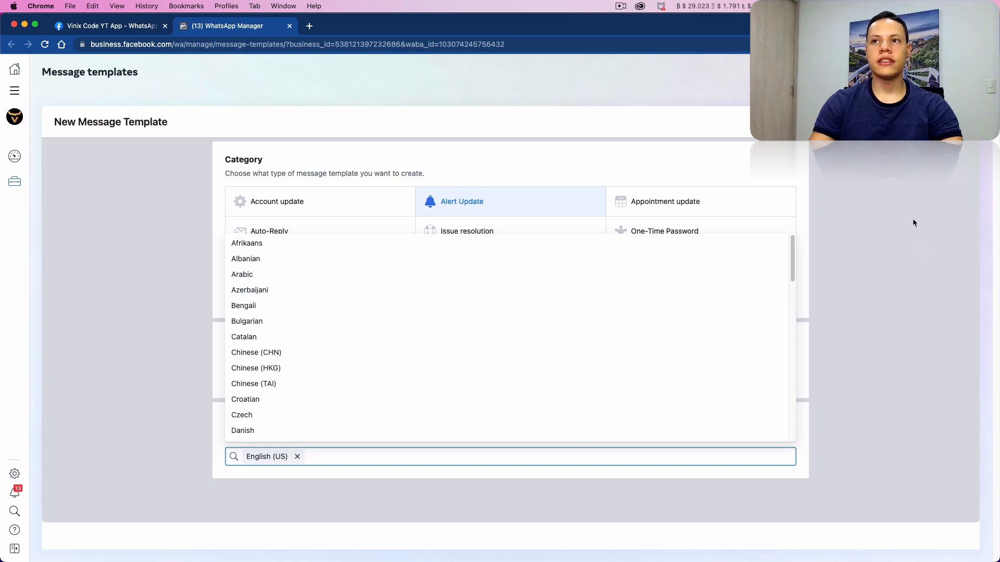
left_click(947, 121)
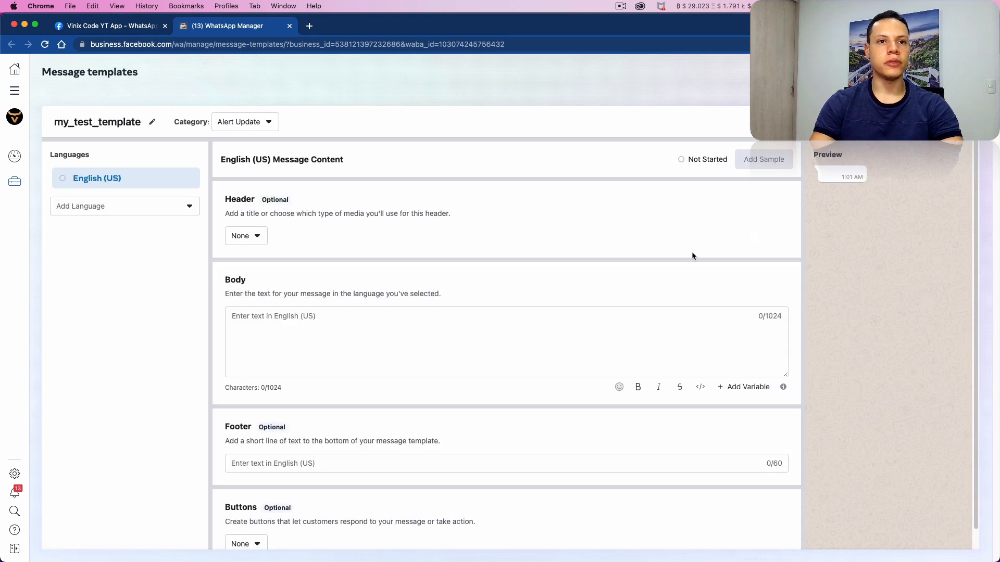
- Set the template's header to Media, try the Video and Document types, and settle on Image
left_click(424, 319)
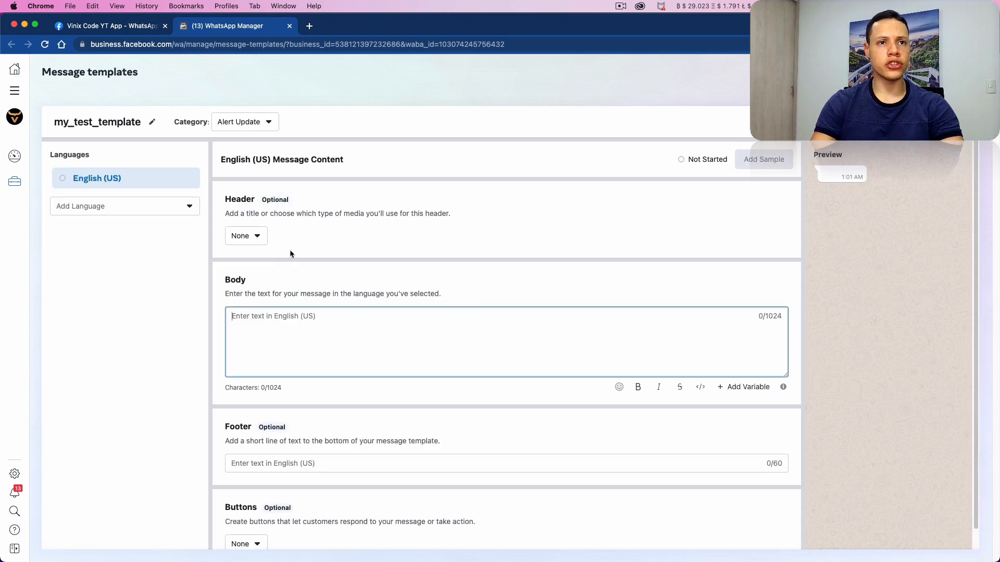
left_click(262, 244)
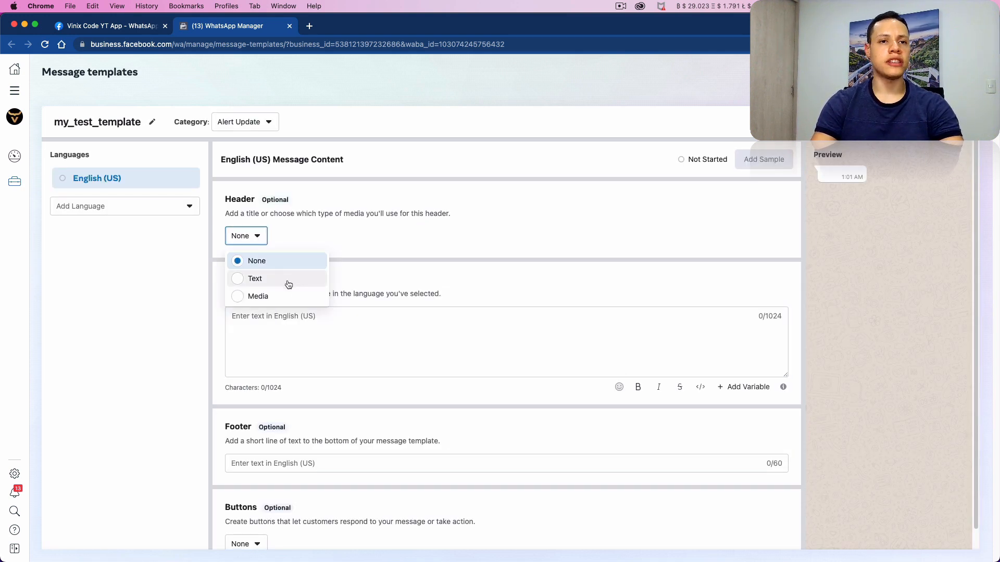
left_click(255, 295)
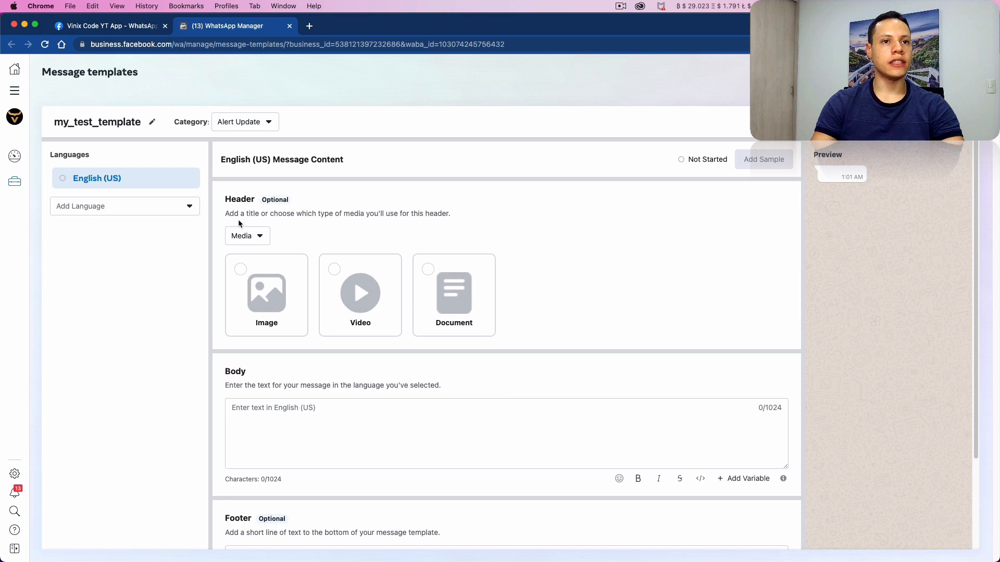
left_click(285, 311)
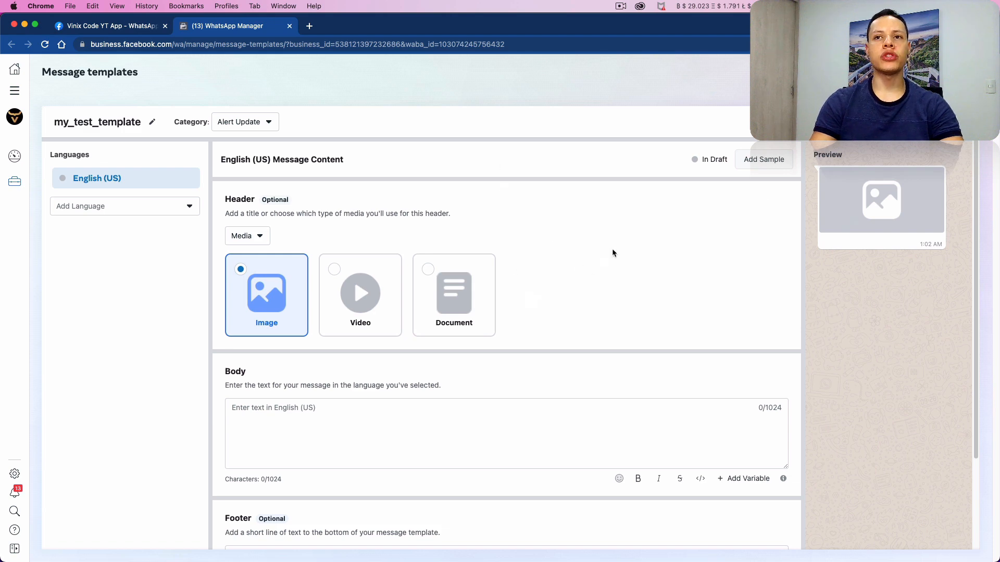
left_click(360, 293)
left_click(454, 292)
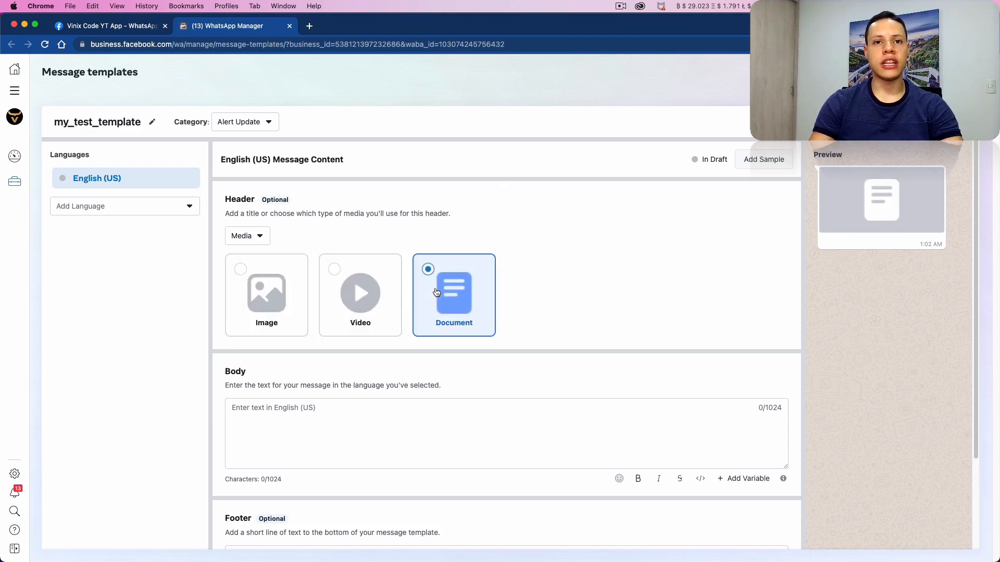
left_click(292, 299)
- Write the template body as "Hey {{1}}, did you know that next week blah blah?", with {{1}} inserted as a variable
scroll(313, 292, "down", 3)
left_click(346, 313)
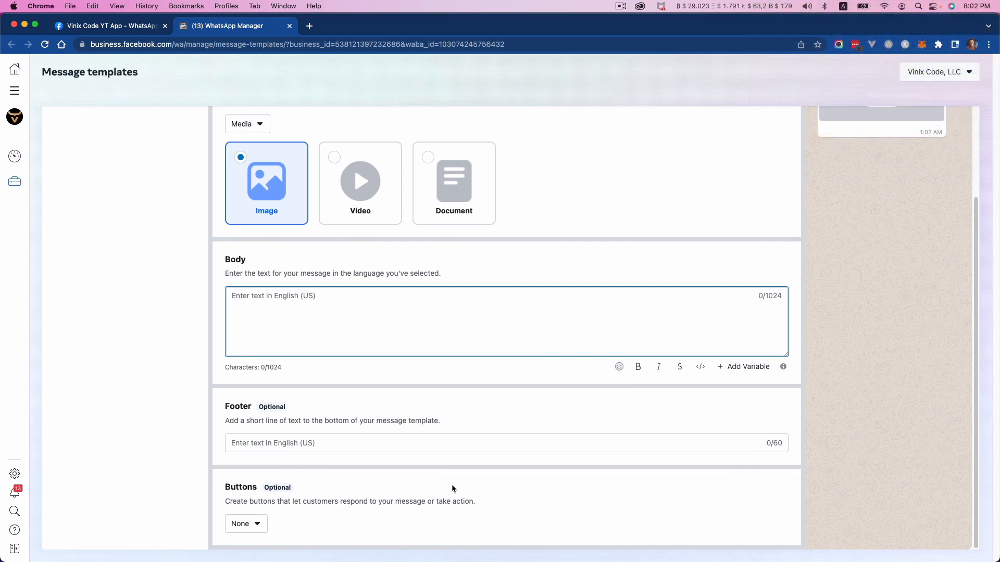
type("Hey")
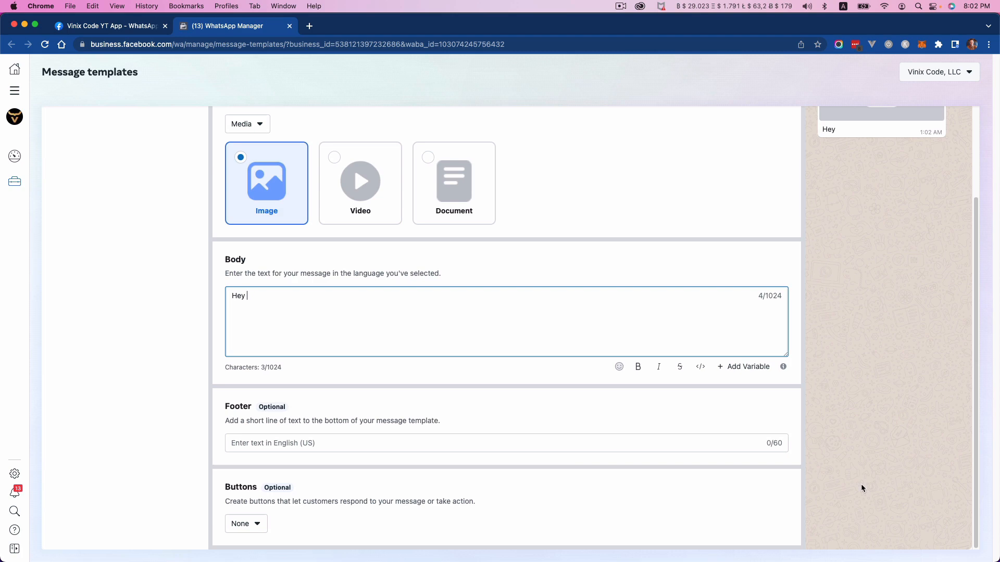
left_click(736, 366)
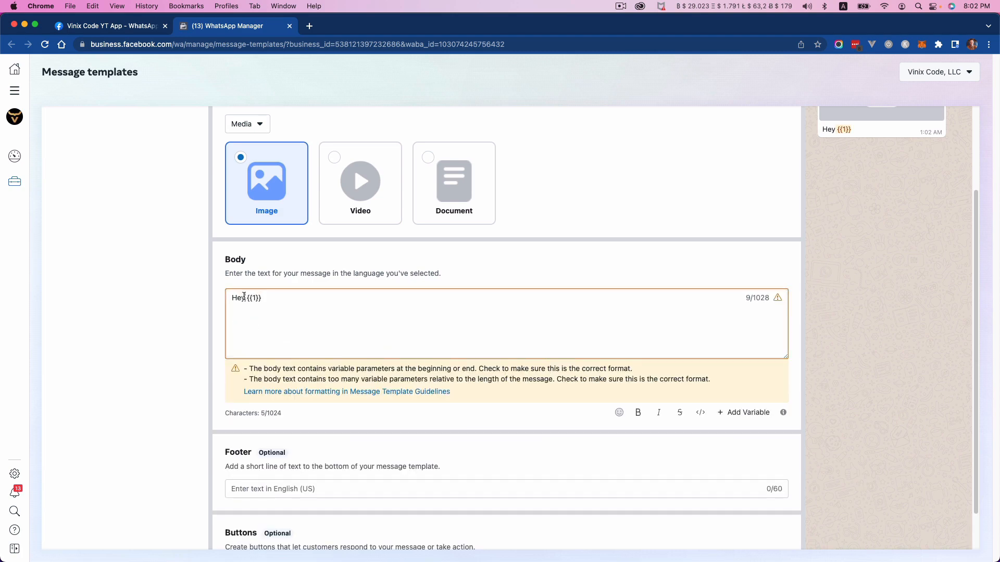
left_click_drag(244, 296, 284, 295)
left_click(284, 296)
type(", did you kn")
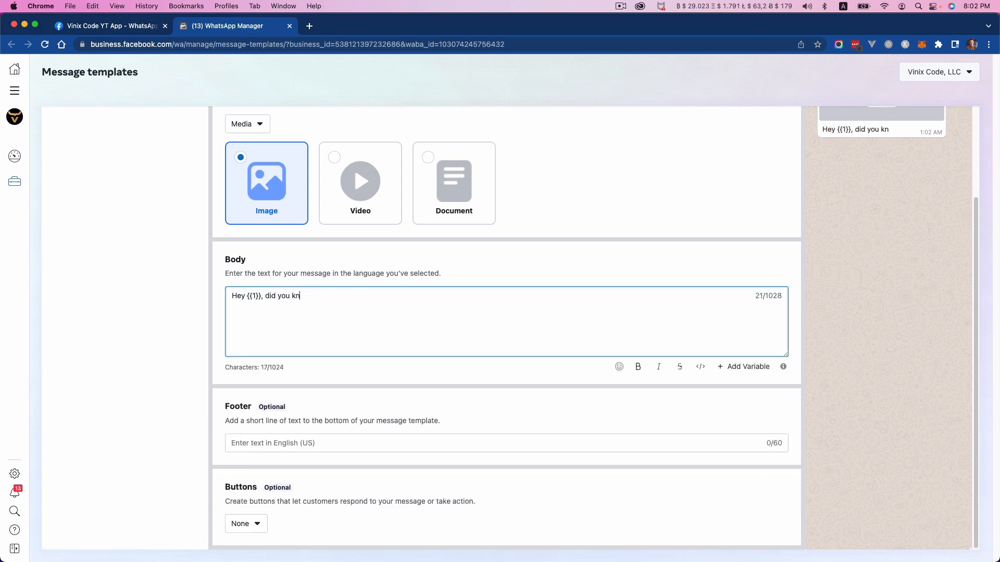
type("ow that next week ba")
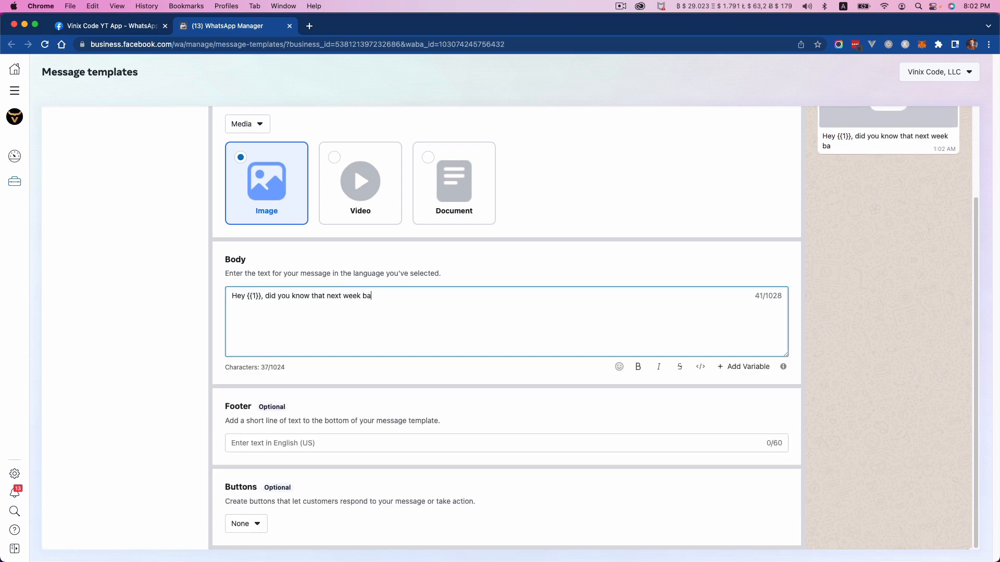
key("BackSpace")
type("lah blah?")
- Set the template footer to "Click the button below!", replacing the first wording "Click here now!"
left_click(280, 438)
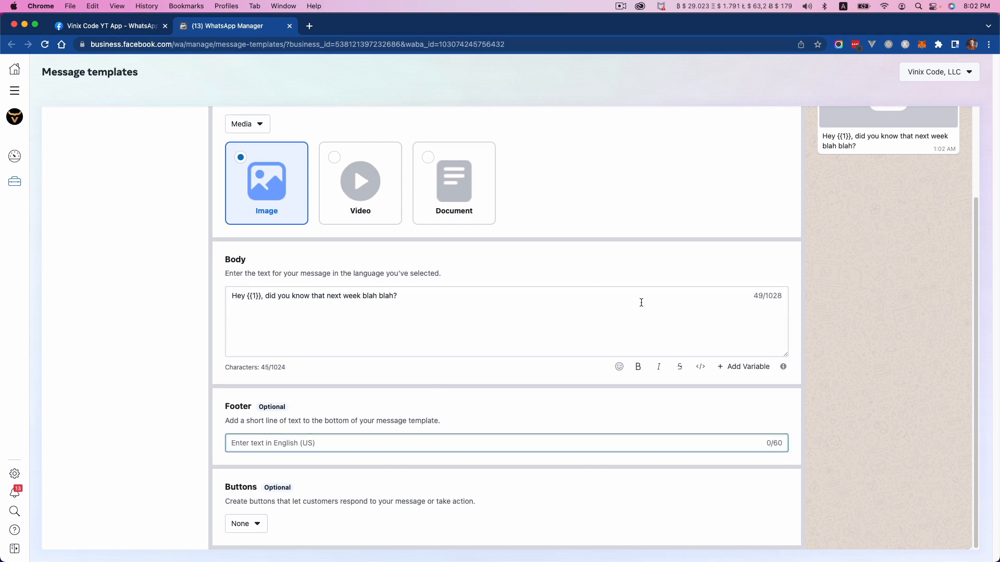
type("Click here now!")
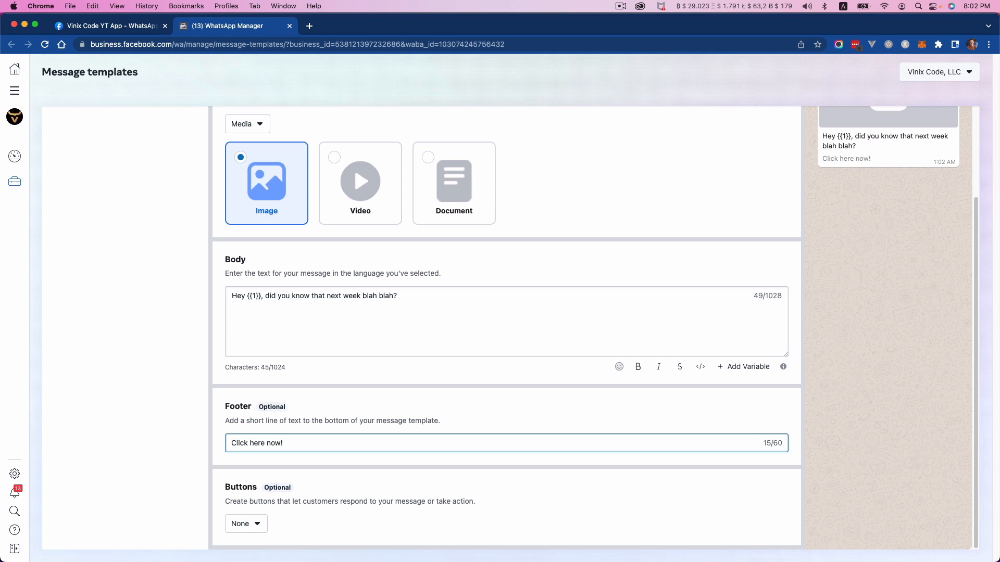
key("super+a")
type("Click the button below!")
- Try the Quick Reply button type and settle on Call To Action for the template's buttons
left_click(246, 524)
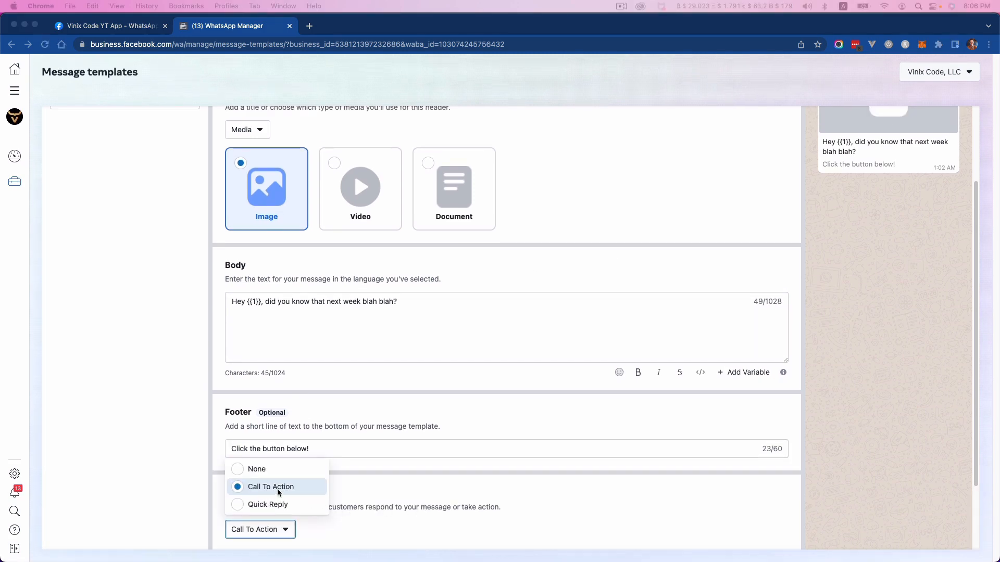
left_click(281, 504)
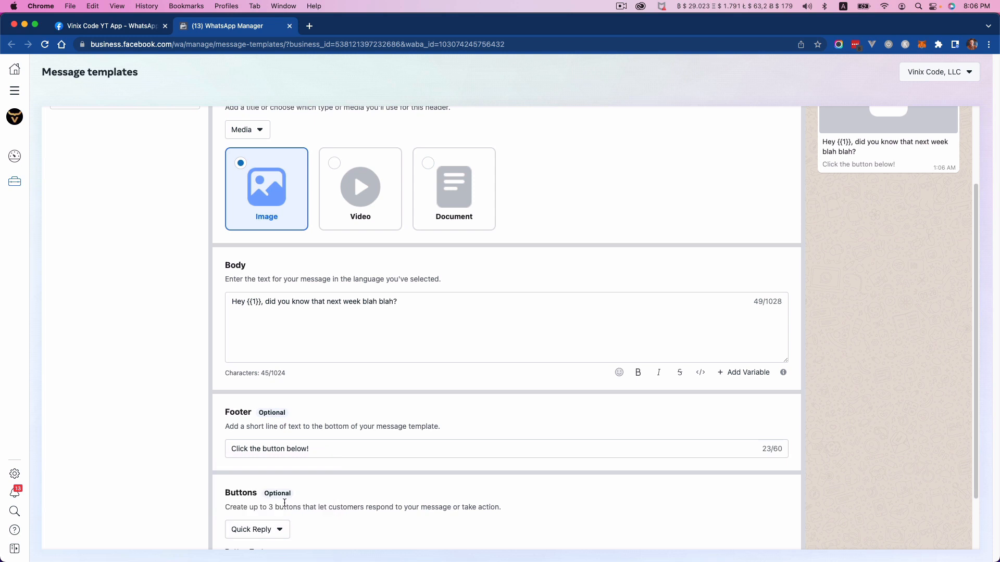
scroll(292, 501, "down", 3)
left_click(279, 469)
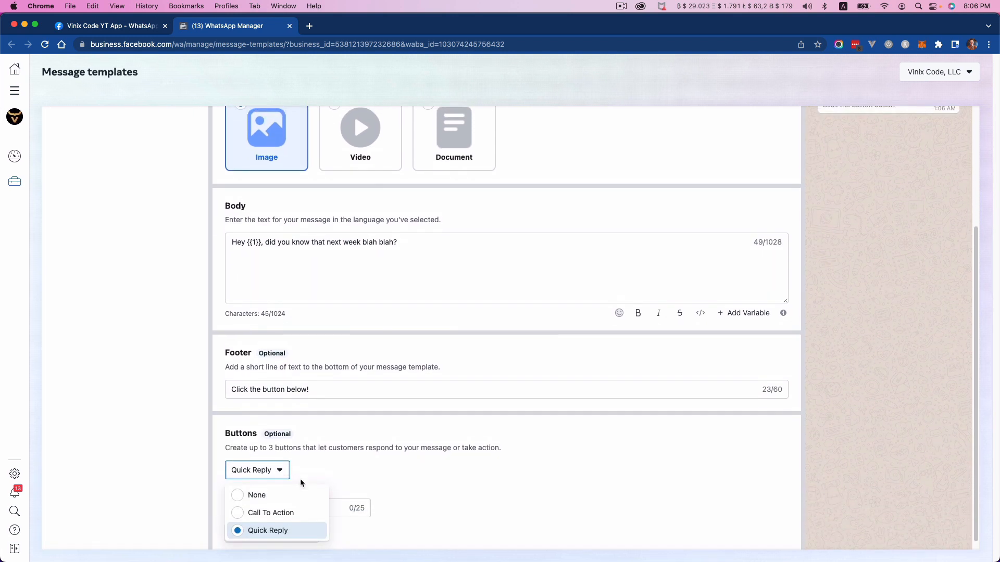
left_click(271, 513)
scroll(349, 446, "down", 1)
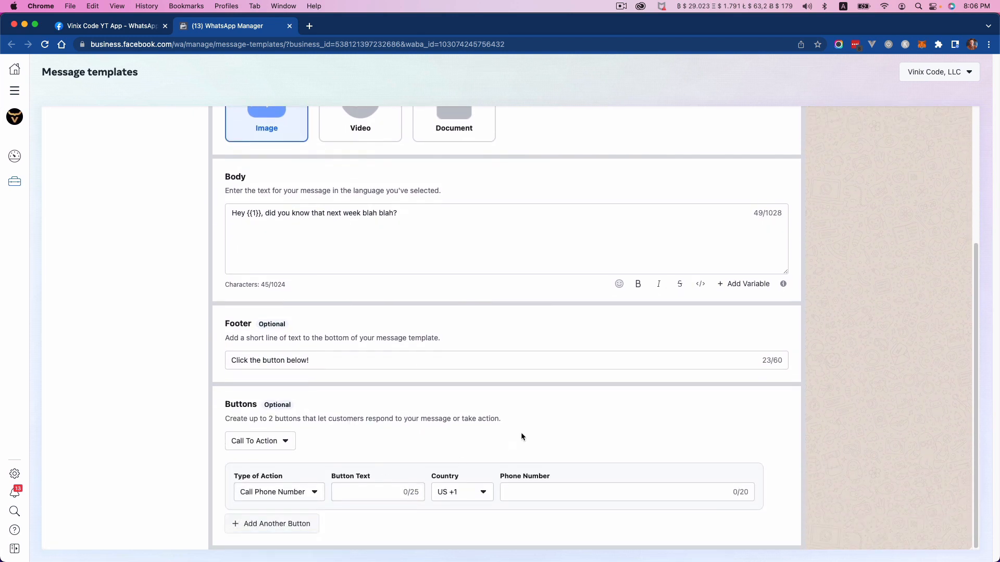
left_click(474, 493)
left_click(361, 491)
left_click(284, 492)
left_click(270, 534)
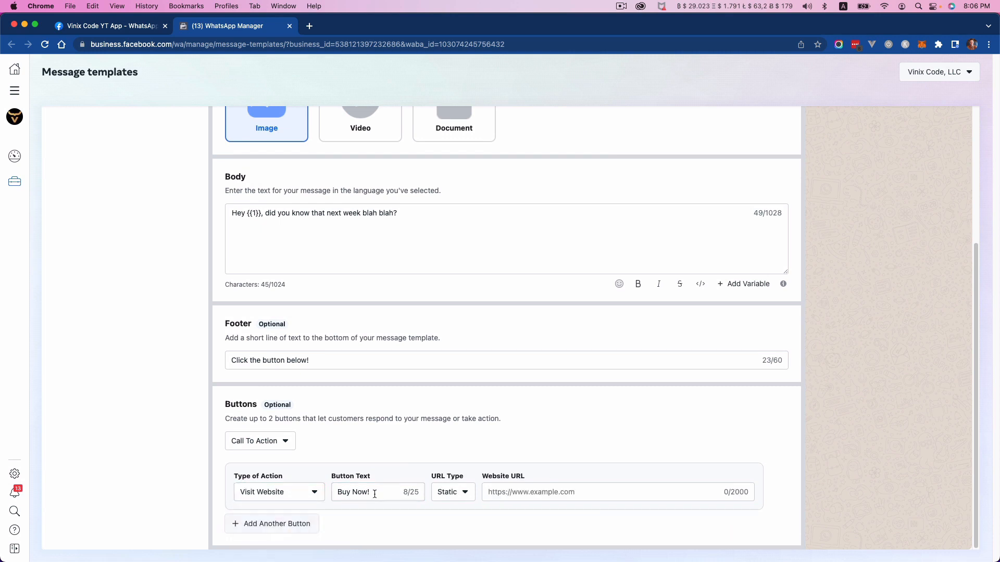
left_click(622, 496)
type("http:")
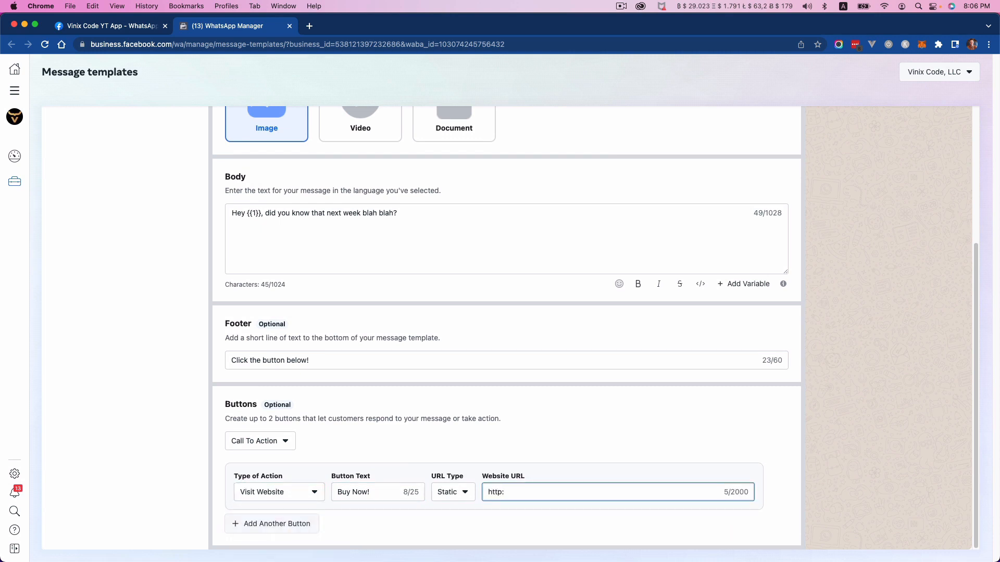
type("//www.google.com")
scroll(630, 237, "up", 3)
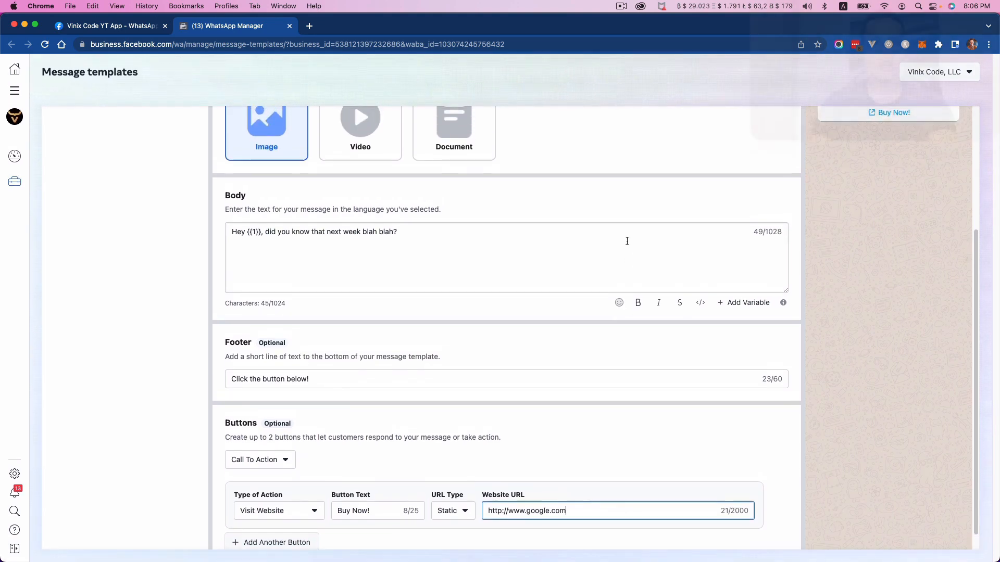
- Start adding sample content to the template and choose unnamed.png from Downloads as the header image
scroll(626, 239, "up", 2)
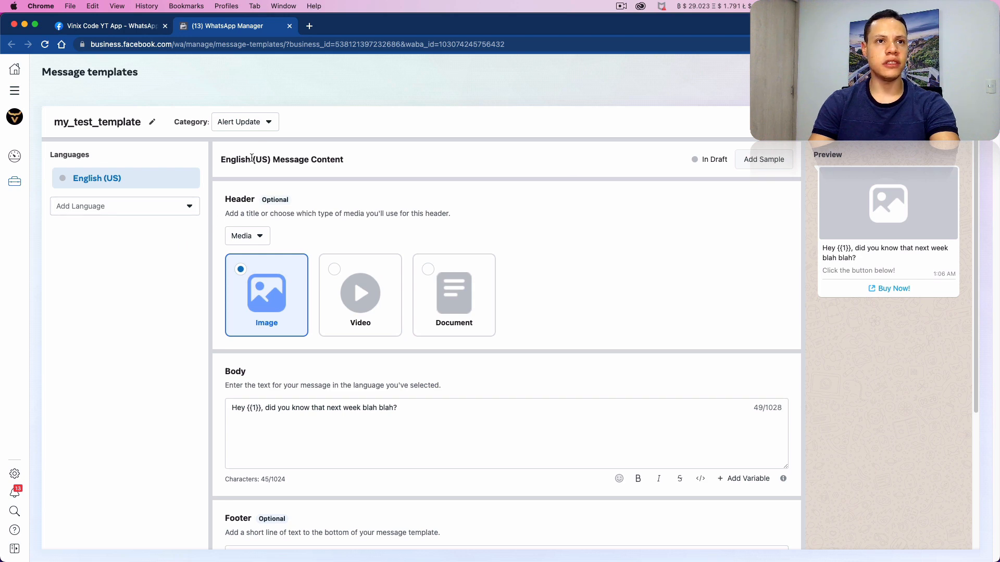
scroll(404, 209, "down", 3)
scroll(412, 211, "up", 1)
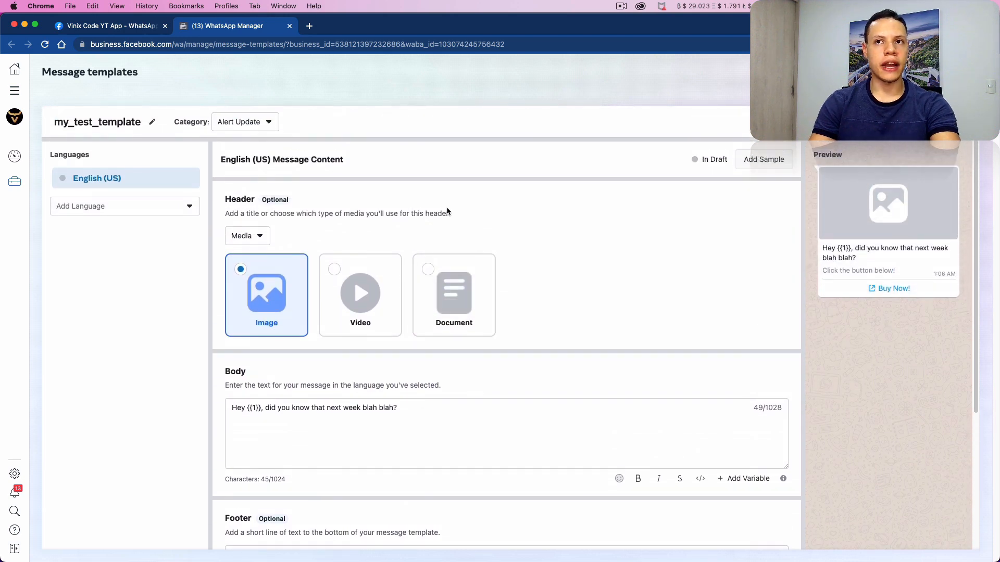
left_click(764, 159)
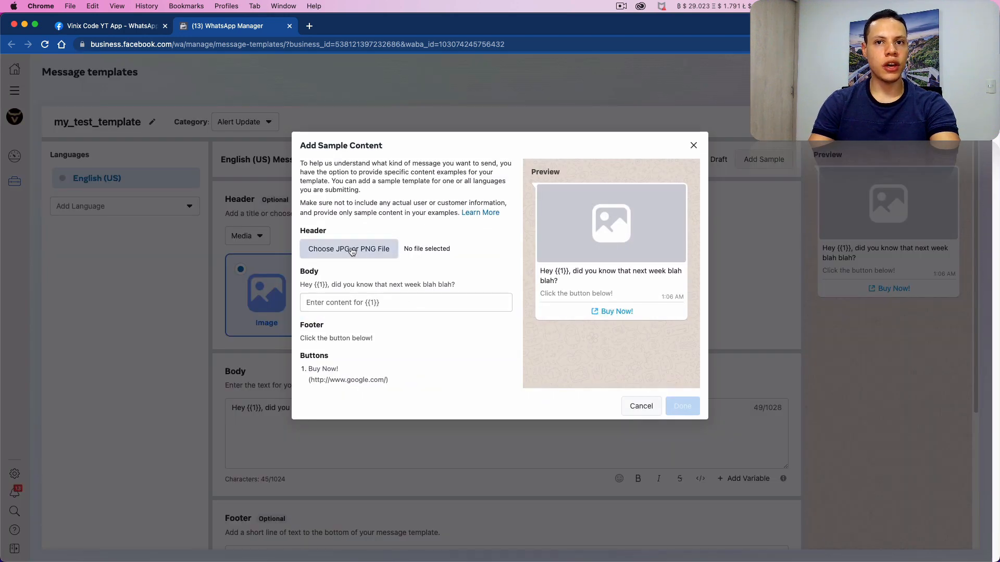
left_click(385, 258)
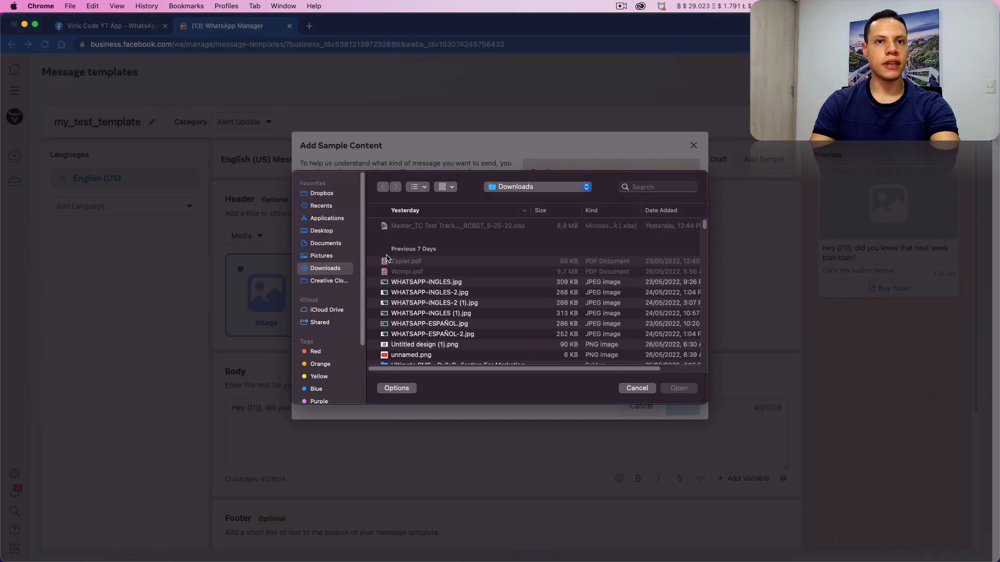
scroll(400, 285, "down", 5)
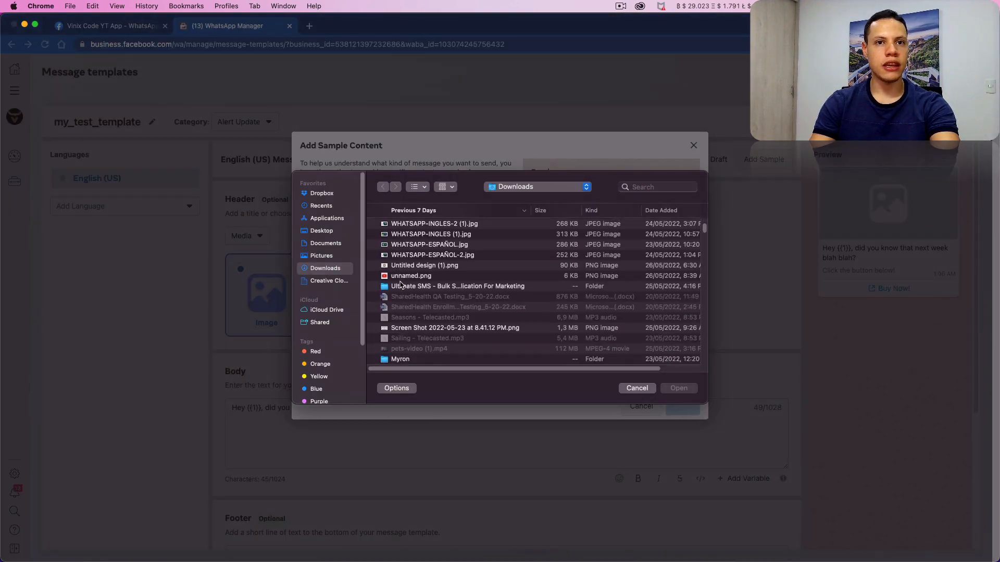
double_click(405, 276)
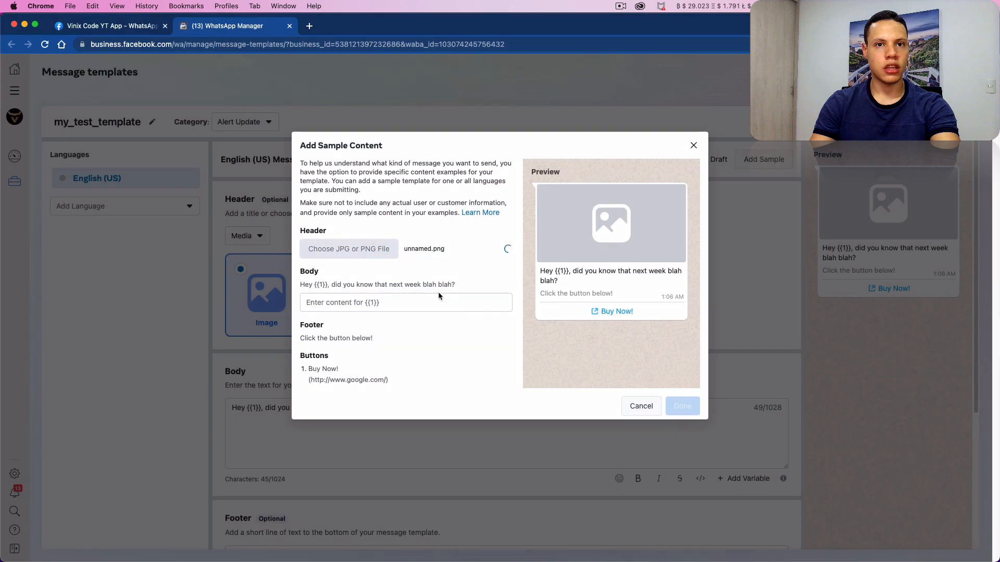
- Enter a sample customer name with the title "Mr." for the {{1}} variable and save the sample content
left_click(484, 306)
type("Mr. ")
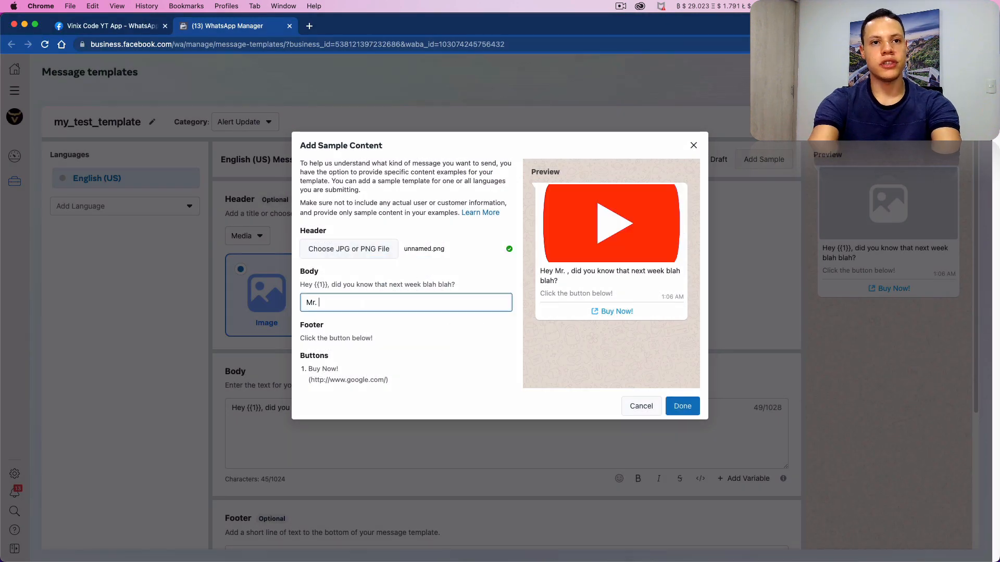
type("smi")
key("BackSpace")
key("BackSpace")
key("BackSpace")
key("BackSpace")
type("S")
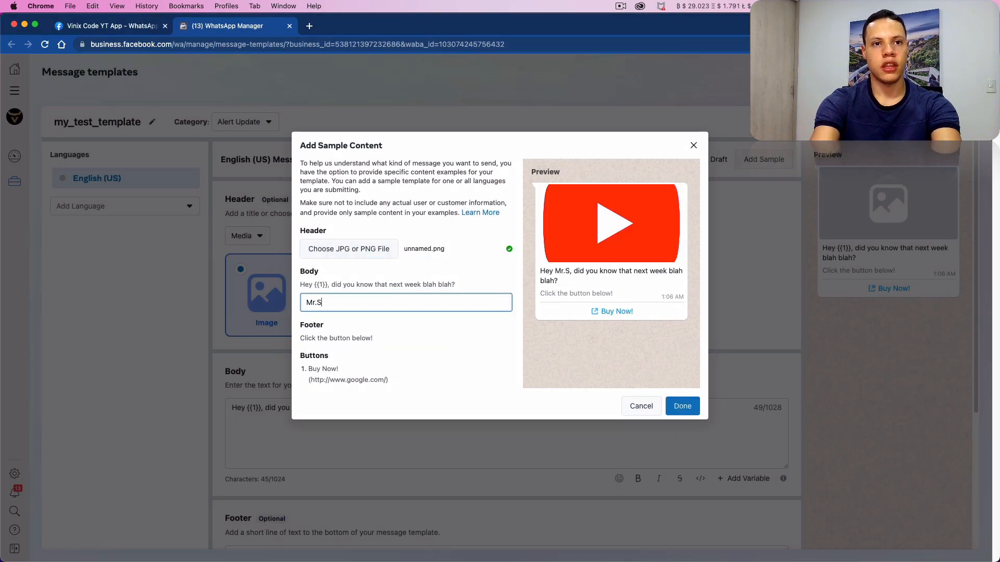
key("BackSpace")
type("Smith")
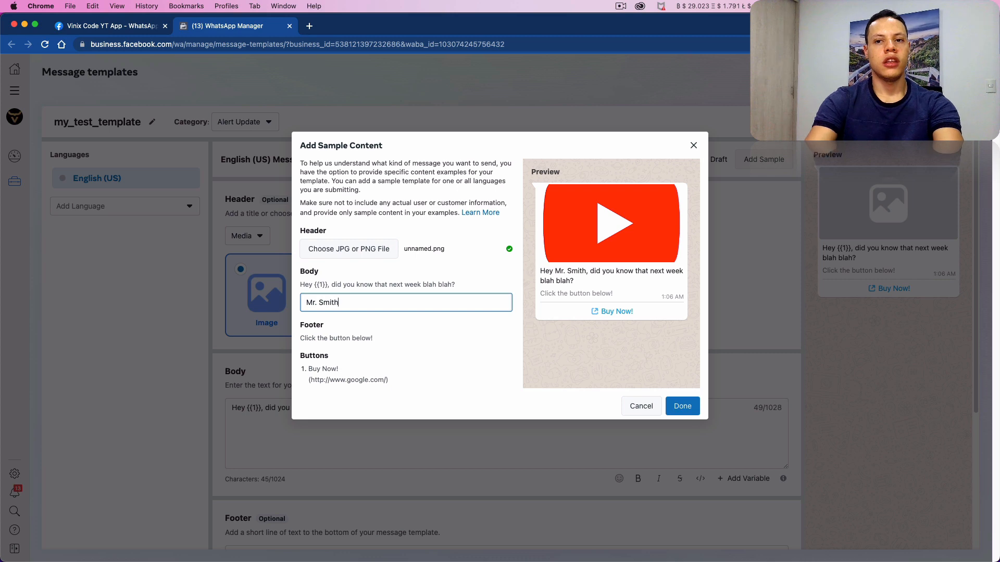
left_click(682, 406)
- Discard the unsubmitted my_test_template and return to the list of message templates
scroll(762, 257, "down", 4)
scroll(762, 258, "up", 4)
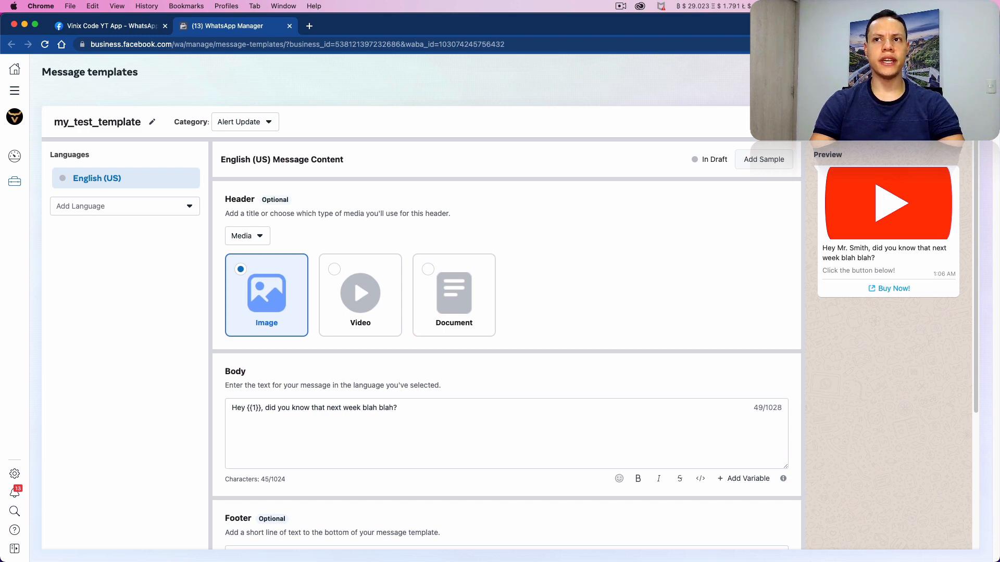
left_click(903, 121)
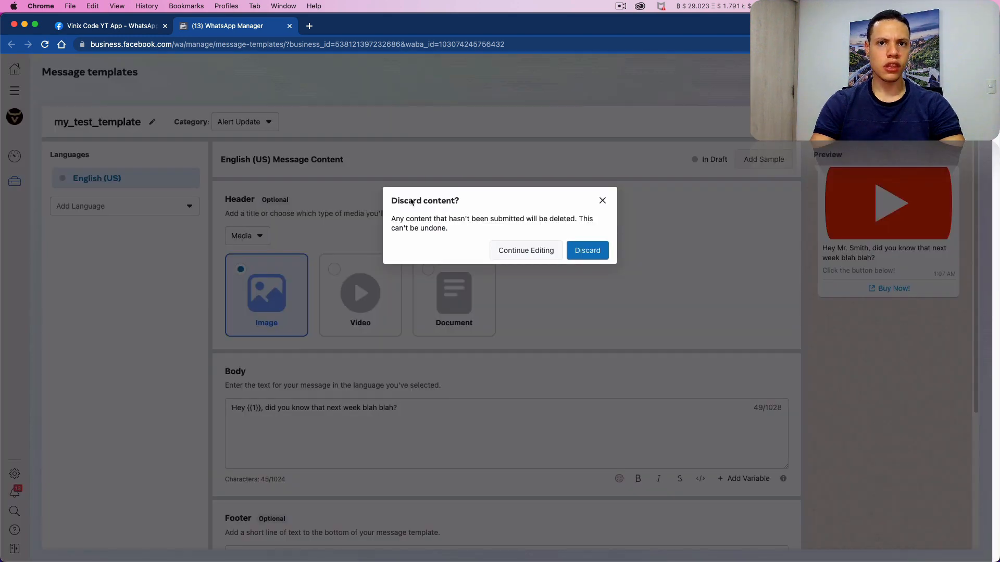
left_click(569, 252)
- Examine the language versions and the name of the upcoming_sale template in the template list
mouse_move(468, 347)
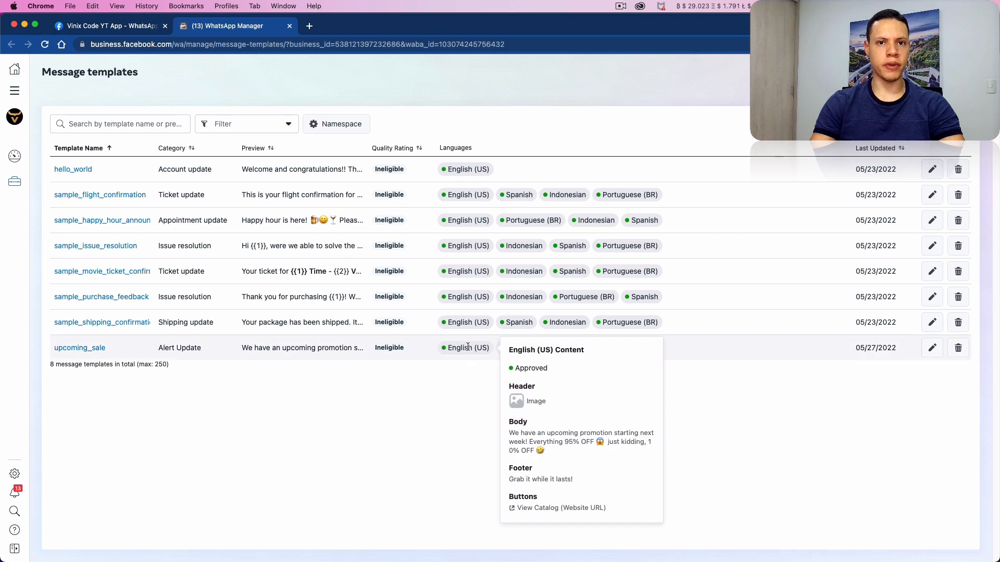
double_click(521, 367)
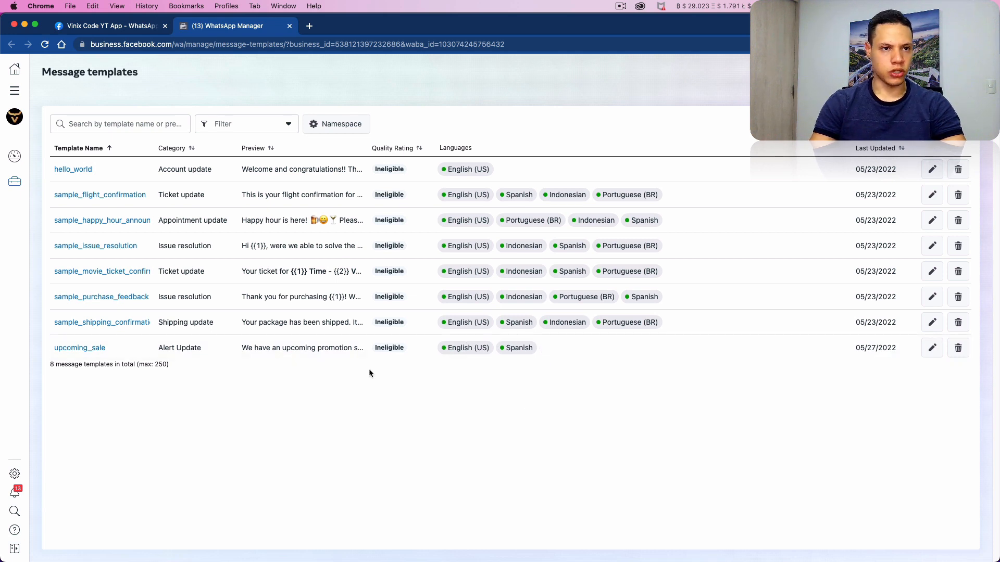
mouse_move(440, 353)
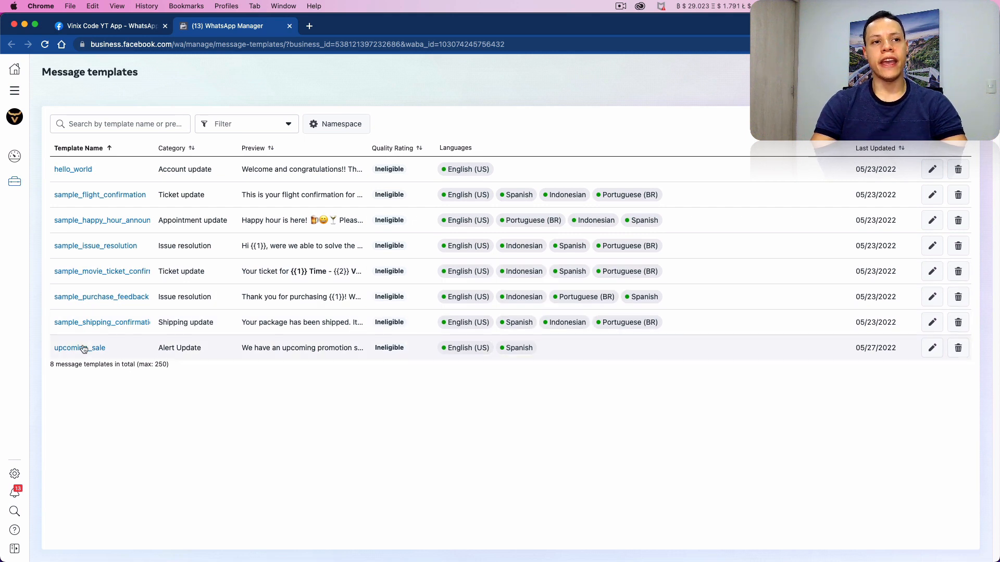
left_click_drag(46, 346, 79, 348)
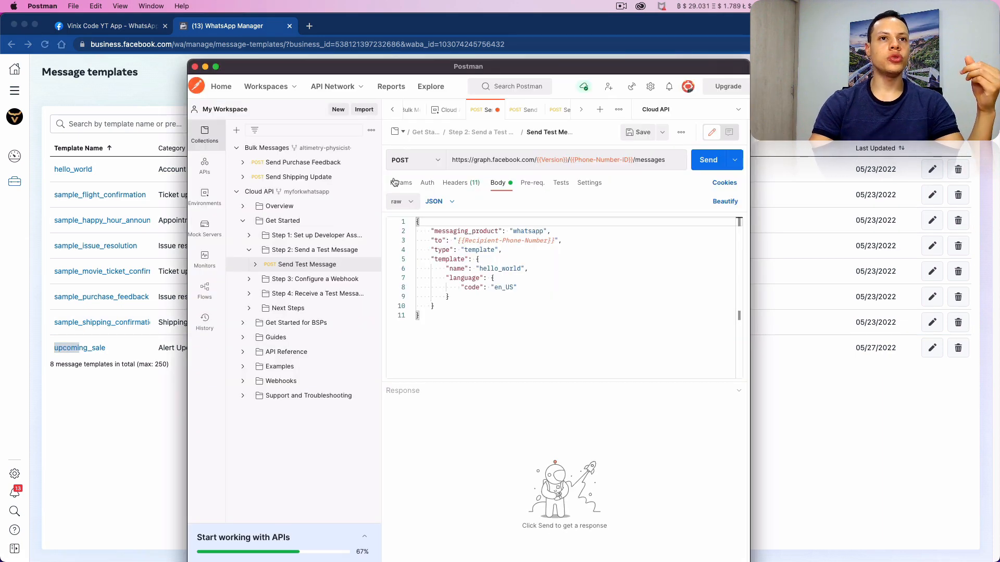
- Switch to Postman and examine the Send Test Message request body, including its hello_world template name
left_click_drag(185, 59, 161, 16)
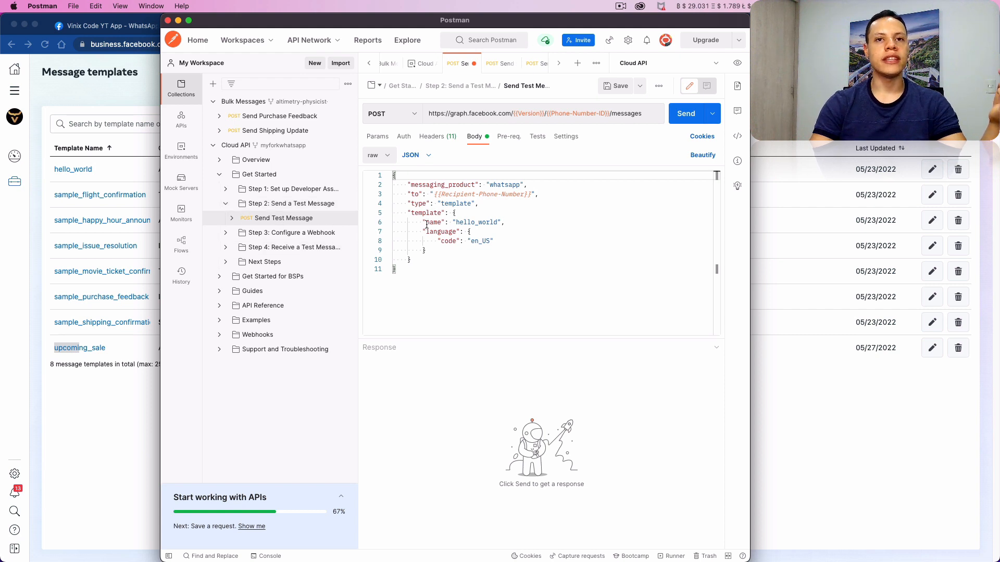
left_click(501, 262)
left_click_drag(452, 280, 396, 196)
left_click(498, 217)
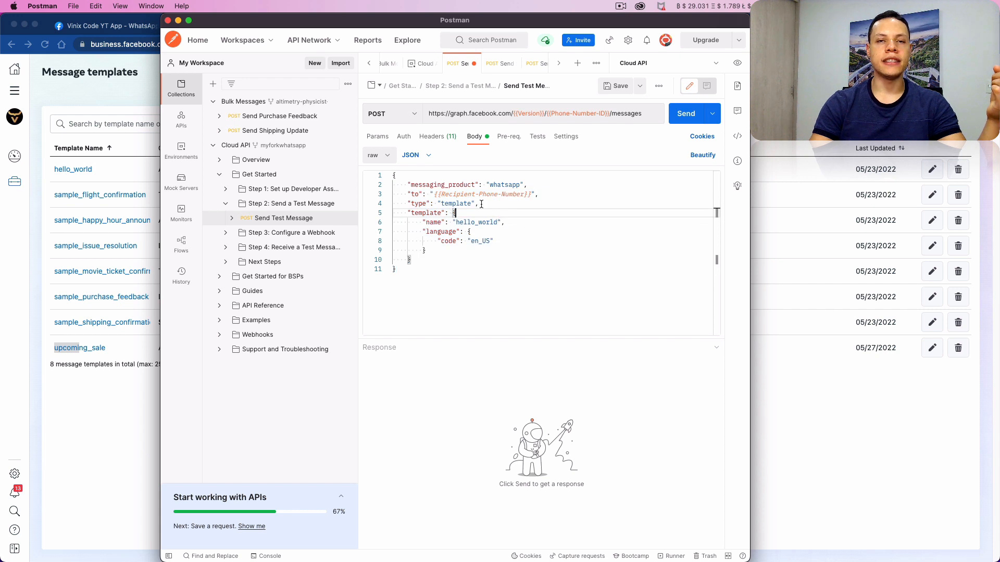
left_click_drag(420, 184, 448, 204)
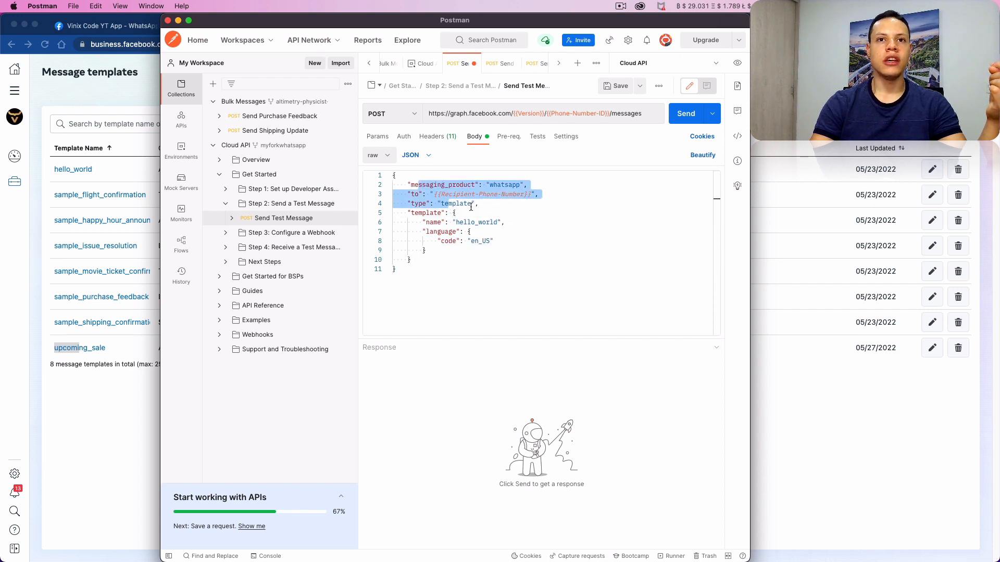
double_click(472, 222)
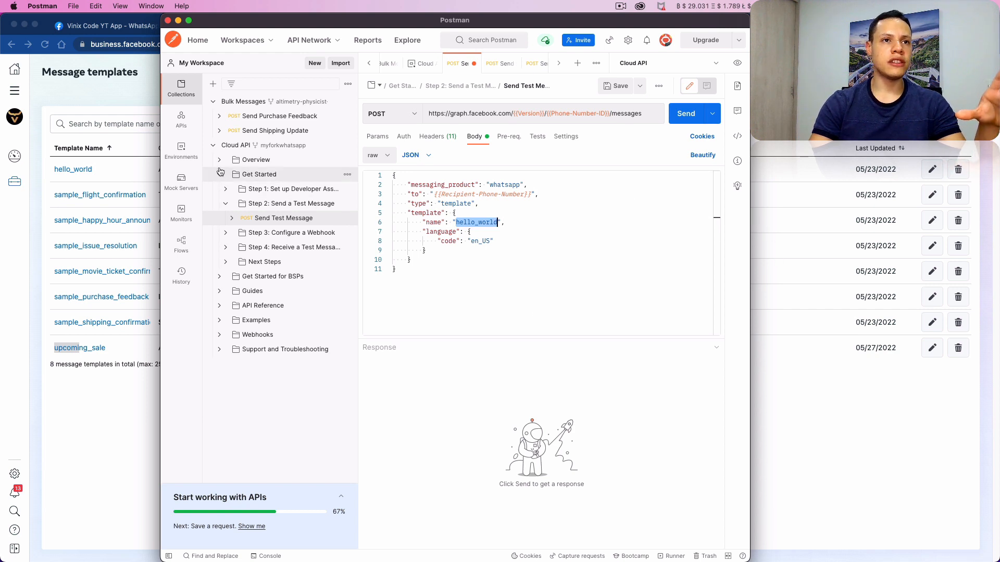
- Open Postman's environments, switch to Meta for Developers in Chrome, and generate and copy a new temporary access token
left_click(182, 151)
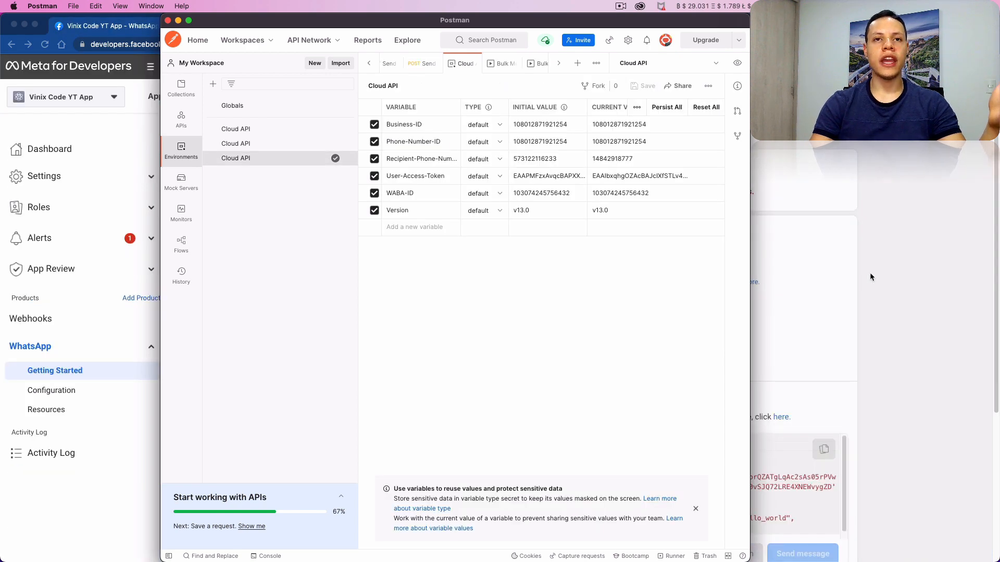
left_click(874, 270)
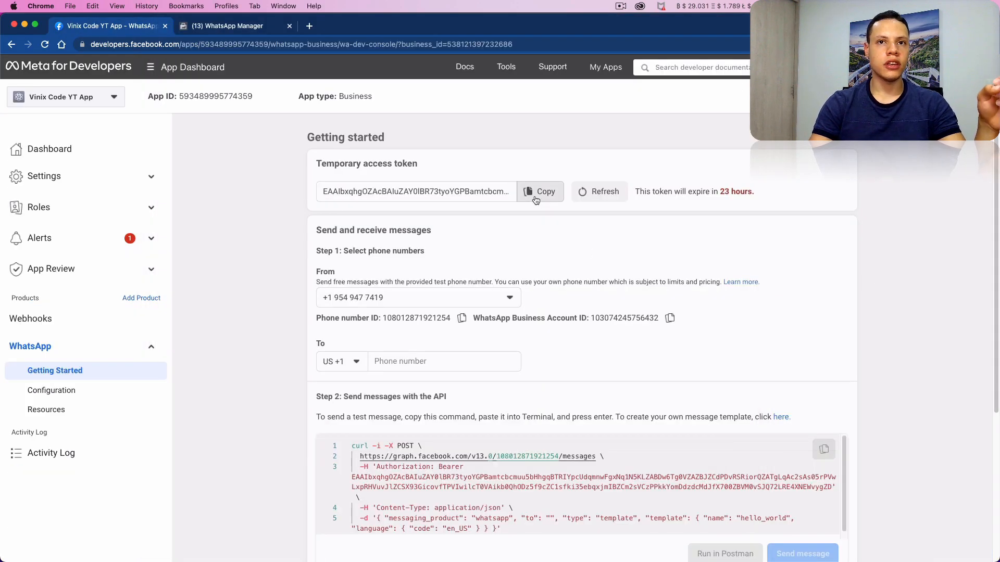
left_click(599, 192)
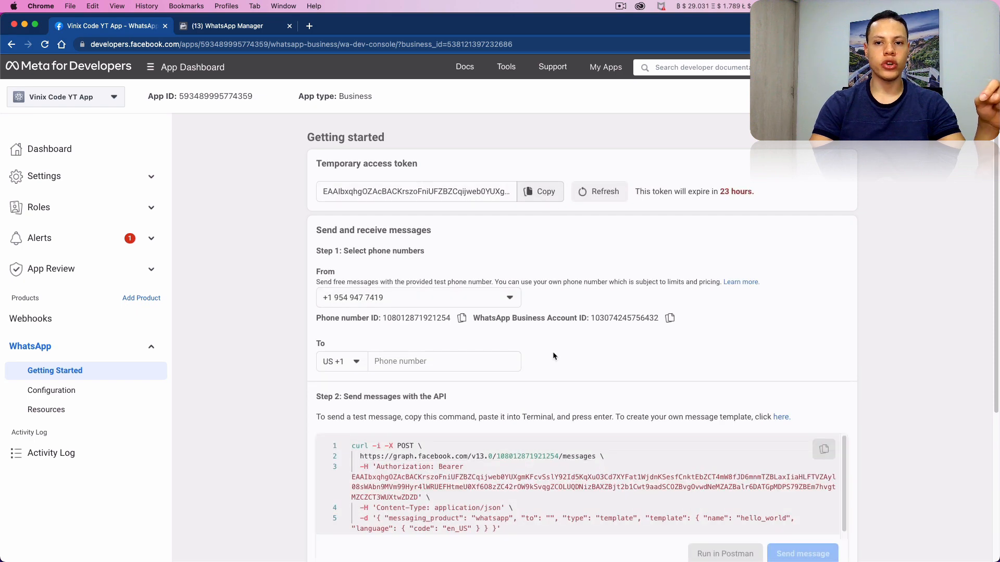
- Switch to Postman, paste the new access token as the current value of User-Access-Token, and save the Cloud API environment
key("super+Tab")
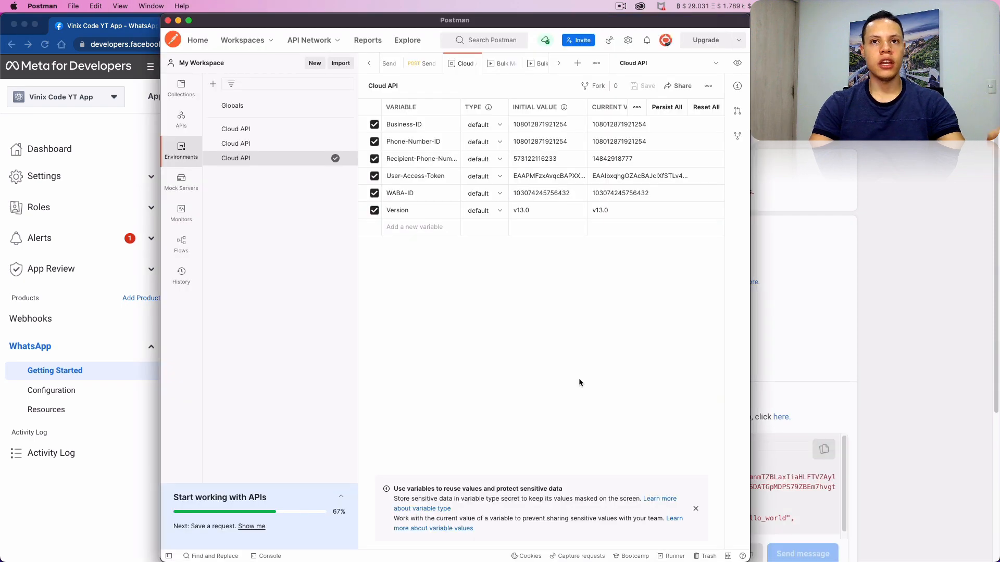
double_click(628, 179)
key("super+v")
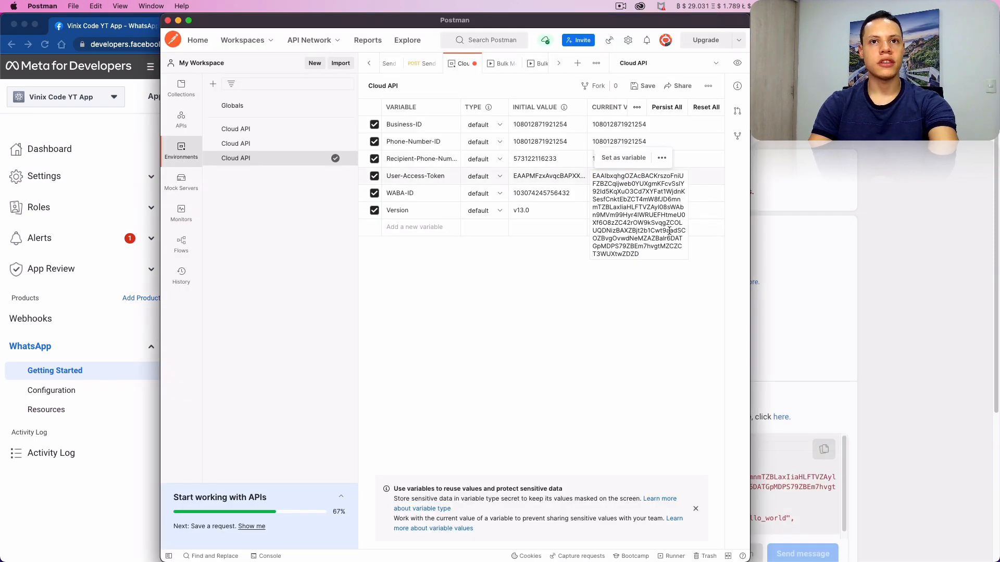
key("super+s")
left_click(571, 299)
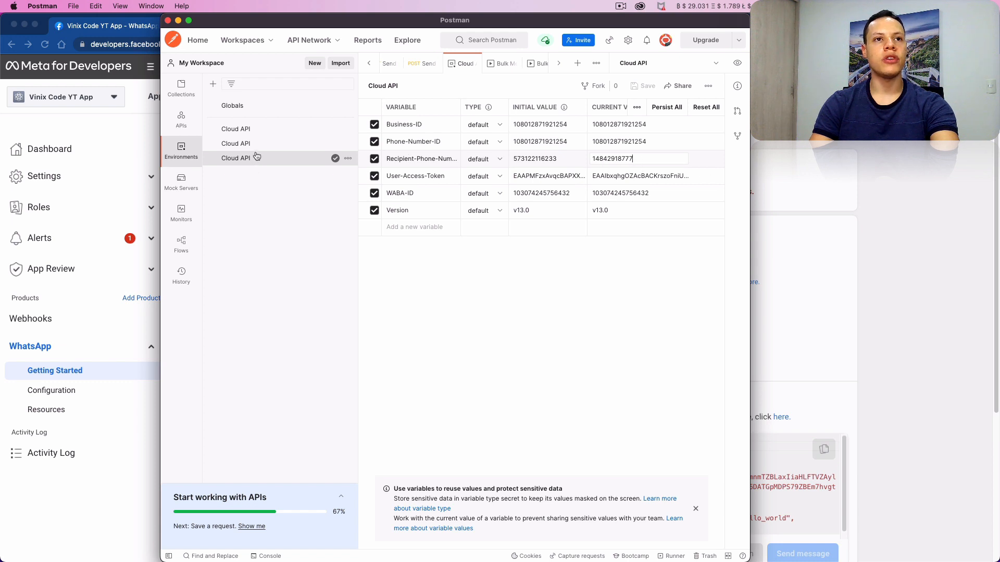
- Open the Send Test Message request in the Cloud API collection and send it with the hello_world template
left_click(182, 87)
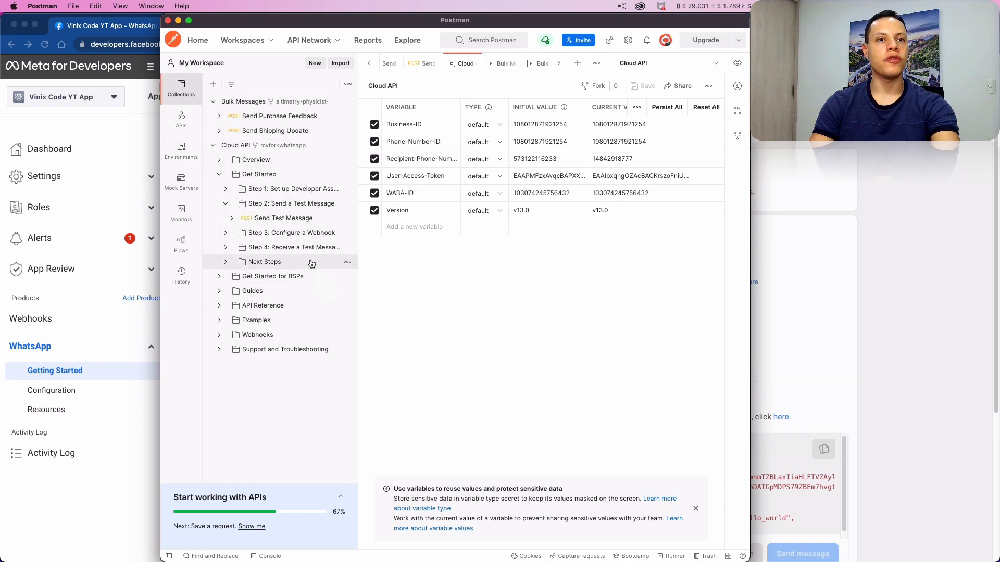
left_click(294, 218)
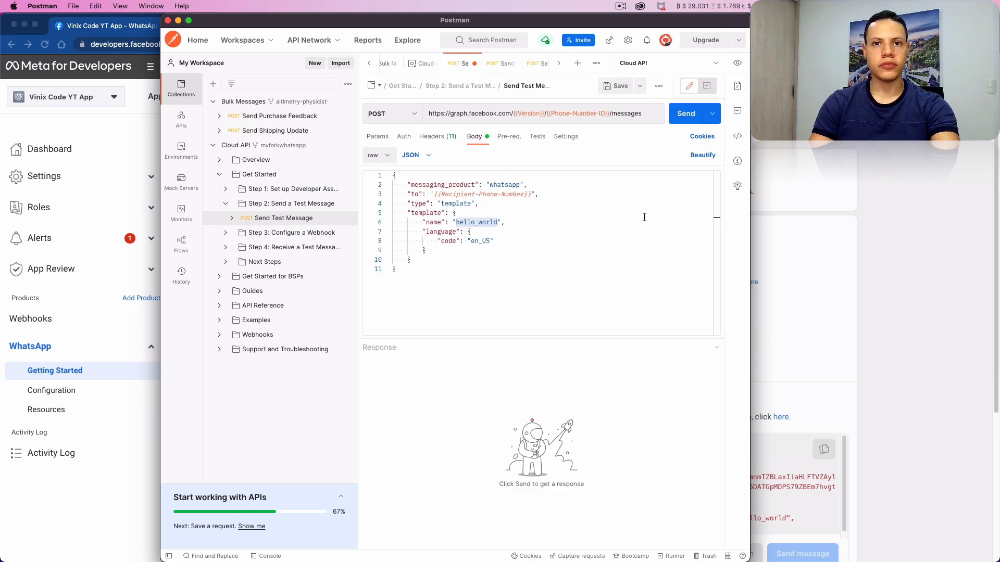
left_click(686, 114)
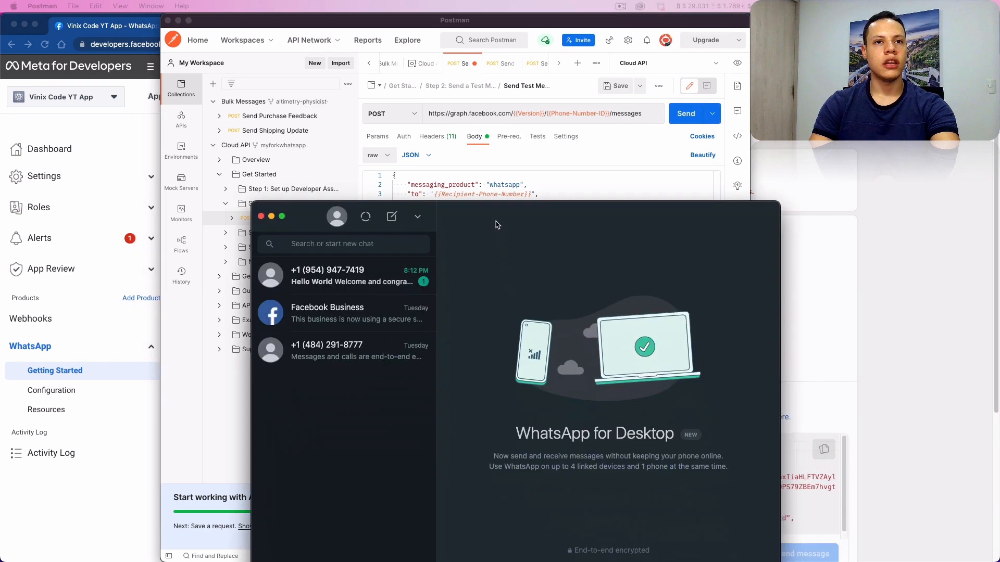
- Open the unread chat in WhatsApp, read the received Hello World message, and return to Postman
left_click_drag(497, 223, 458, 83)
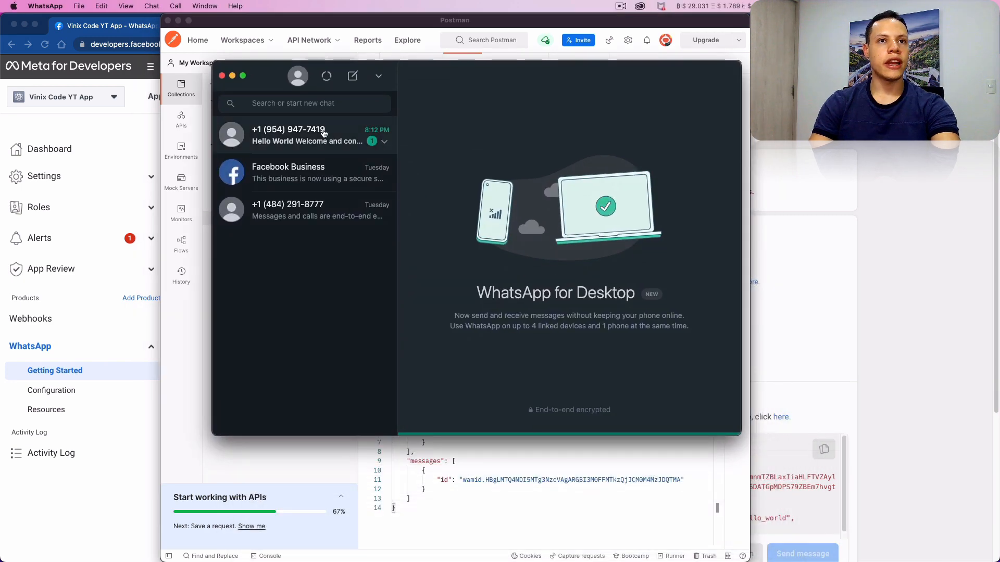
left_click(340, 144)
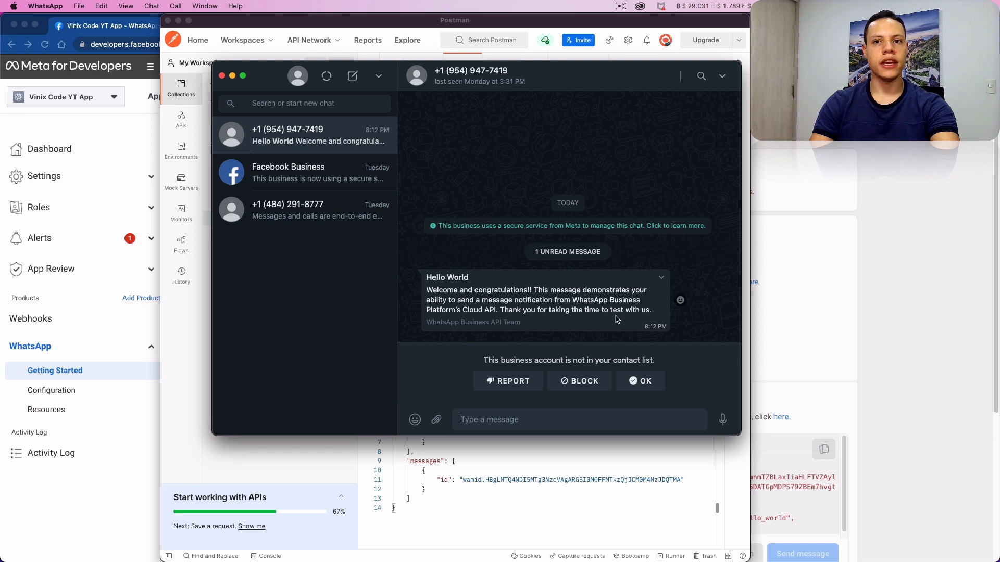
left_click(740, 468)
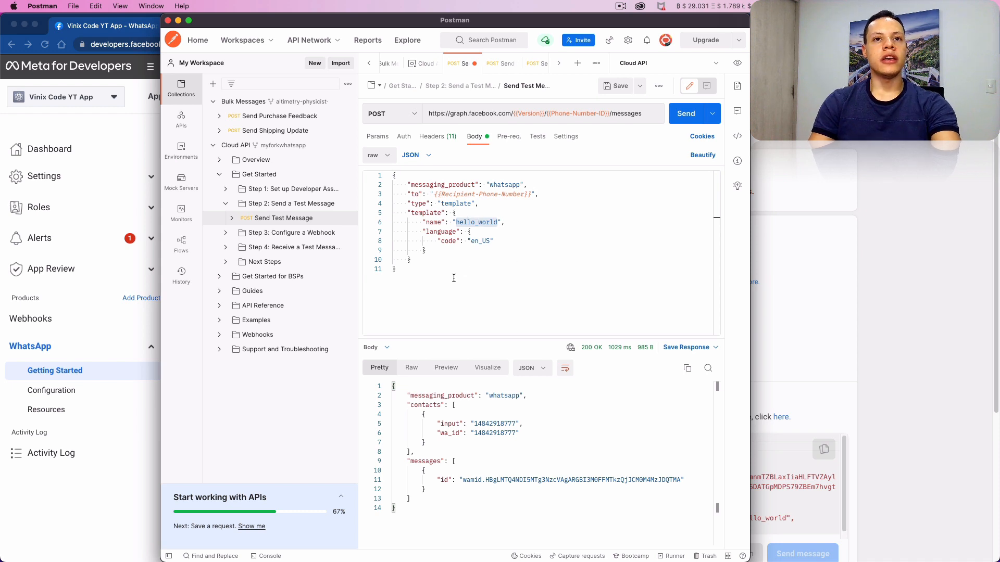
- Examine the hello_world template name in the Send Test Message request body
left_click_drag(452, 277, 409, 195)
left_click(483, 231)
double_click(479, 223)
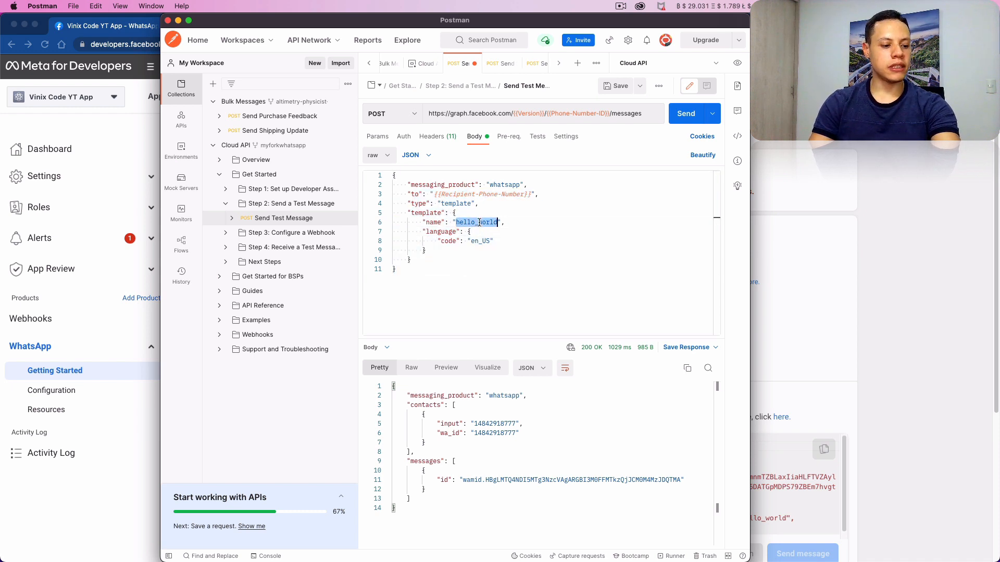
- Switch to WhatsApp Manager in Chrome, examine the hello_world template's body text, and return to the template list
left_click(845, 230)
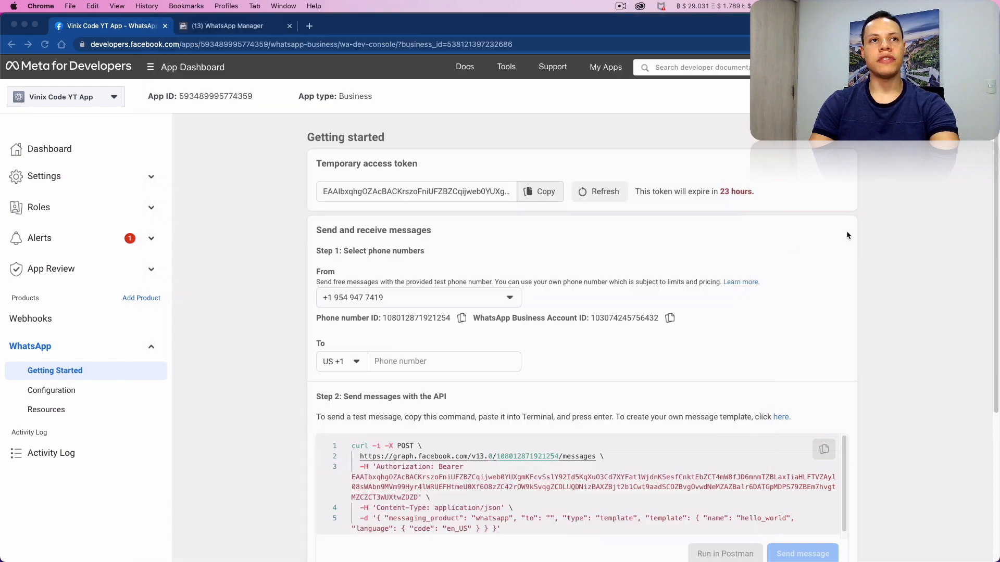
left_click(229, 26)
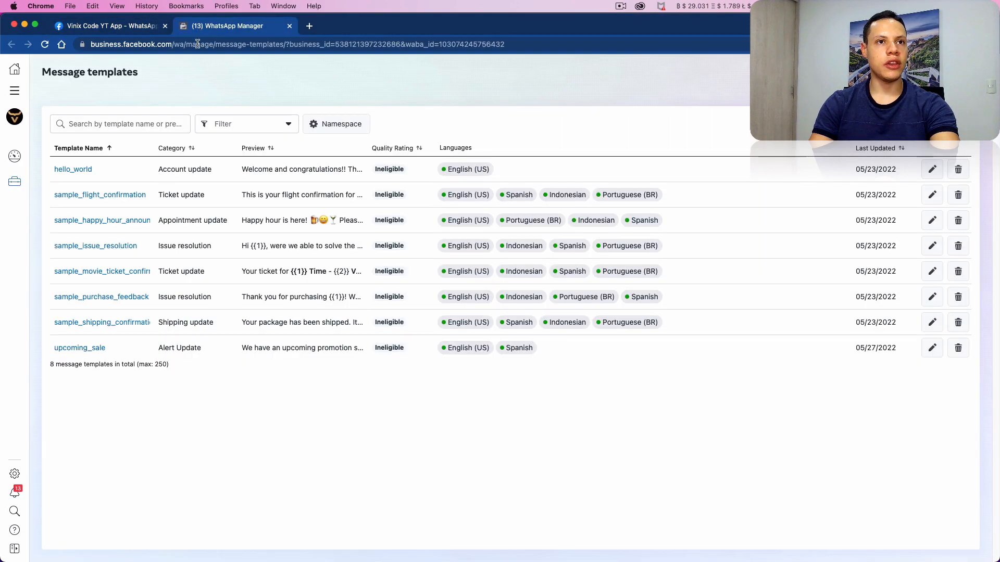
left_click(84, 169)
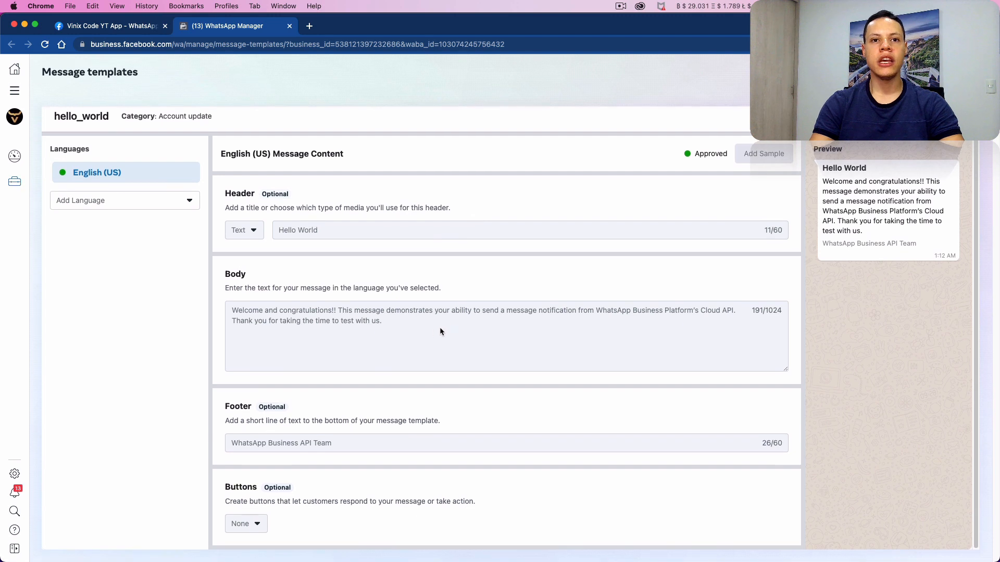
triple_click(291, 307)
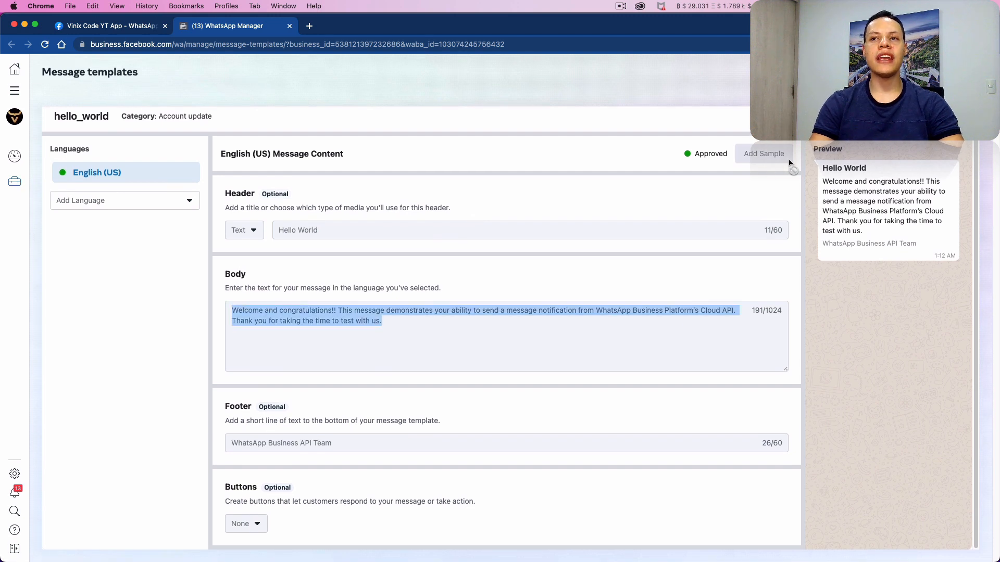
scroll(877, 149, "up", 1)
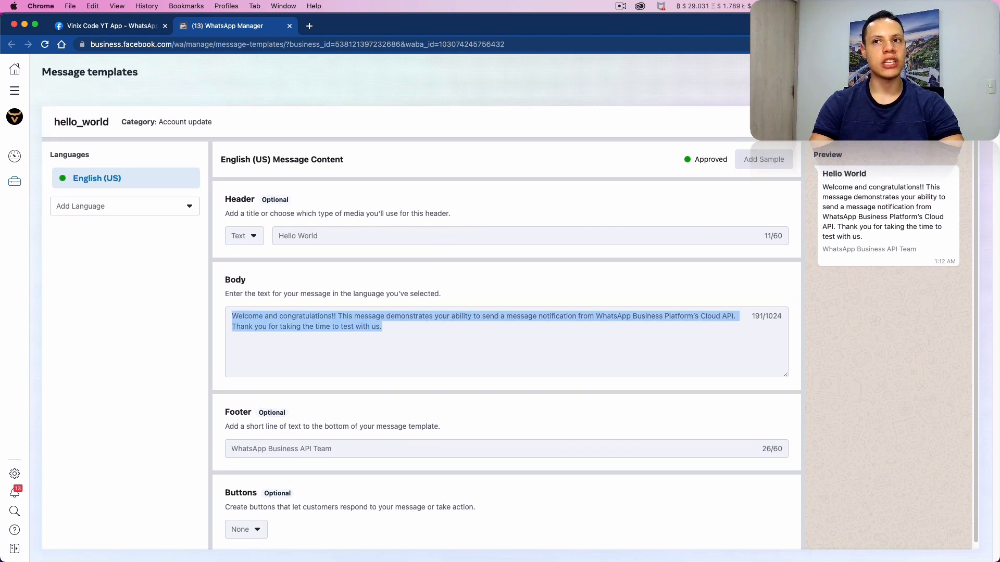
left_click(906, 122)
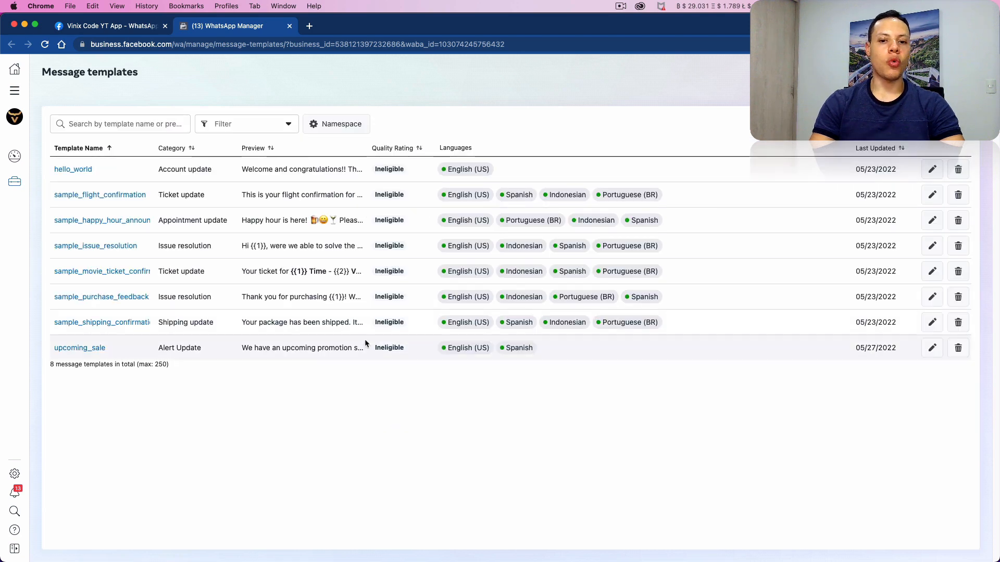
- Switch to Postman and examine the Send Purchase Feedback request body, including its template name, language, and header and body parameters
key("super+Tab")
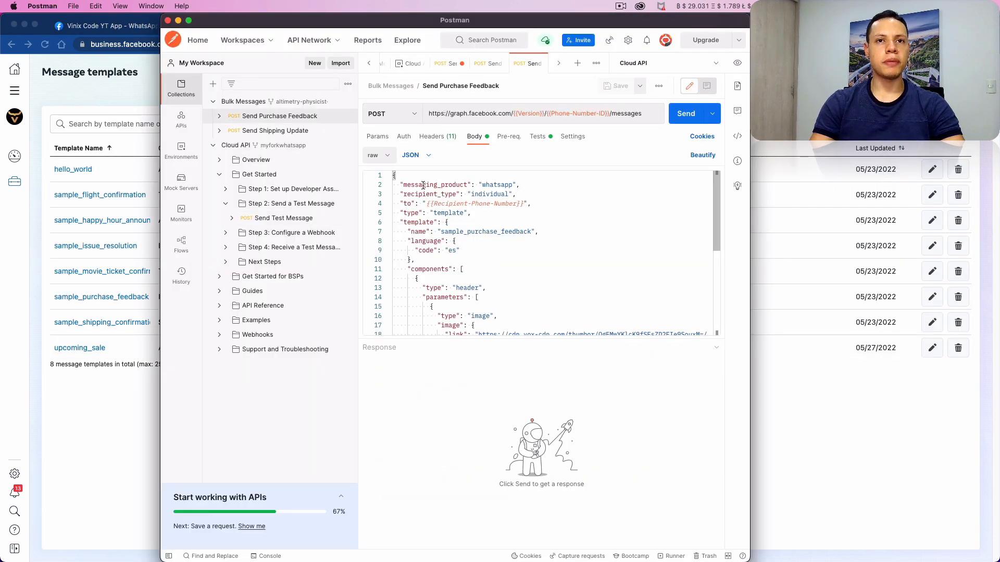
left_click(258, 130)
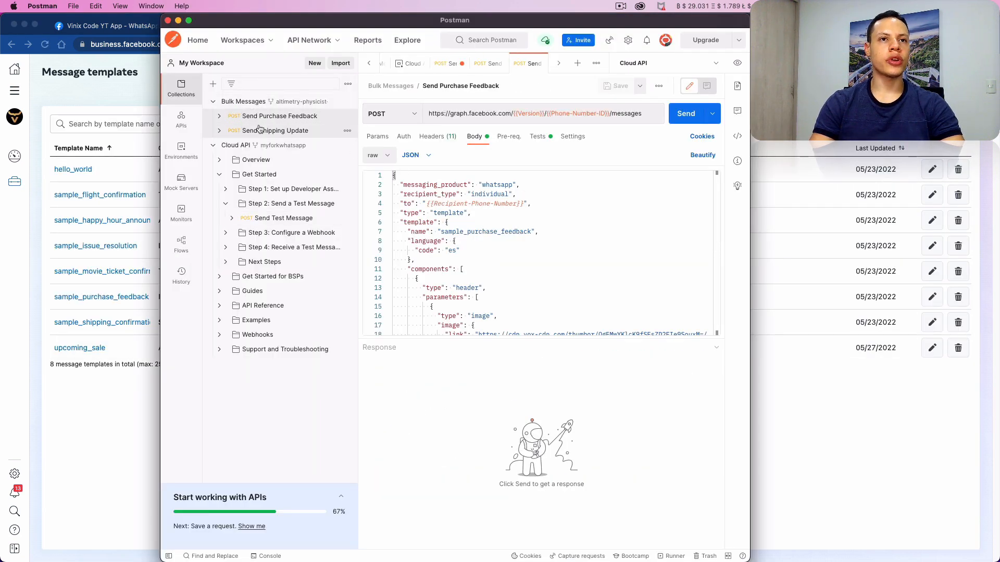
left_click(270, 119)
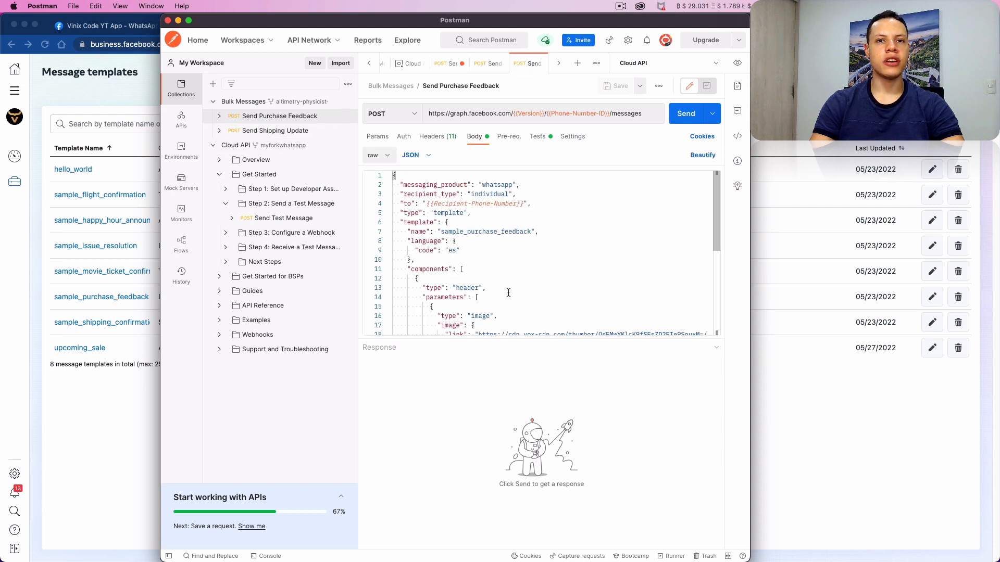
scroll(454, 266, "down", 2)
scroll(454, 267, "up", 2)
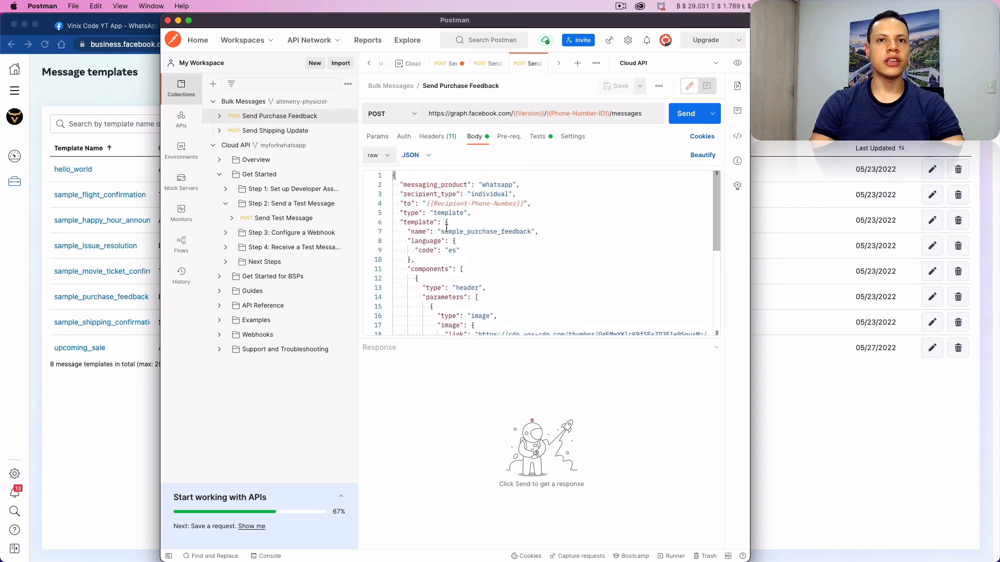
scroll(417, 187, "down", 5)
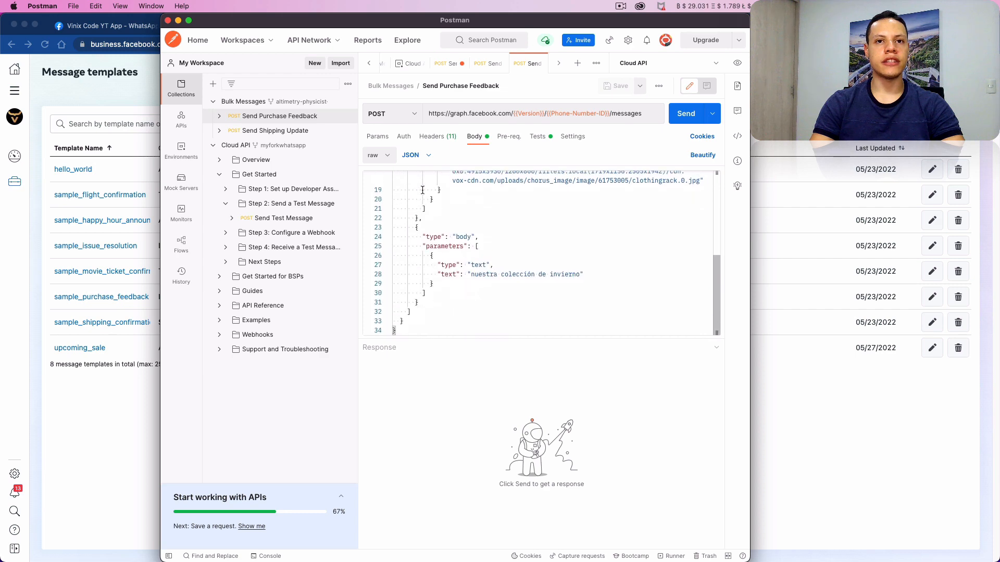
scroll(447, 210, "up", 5)
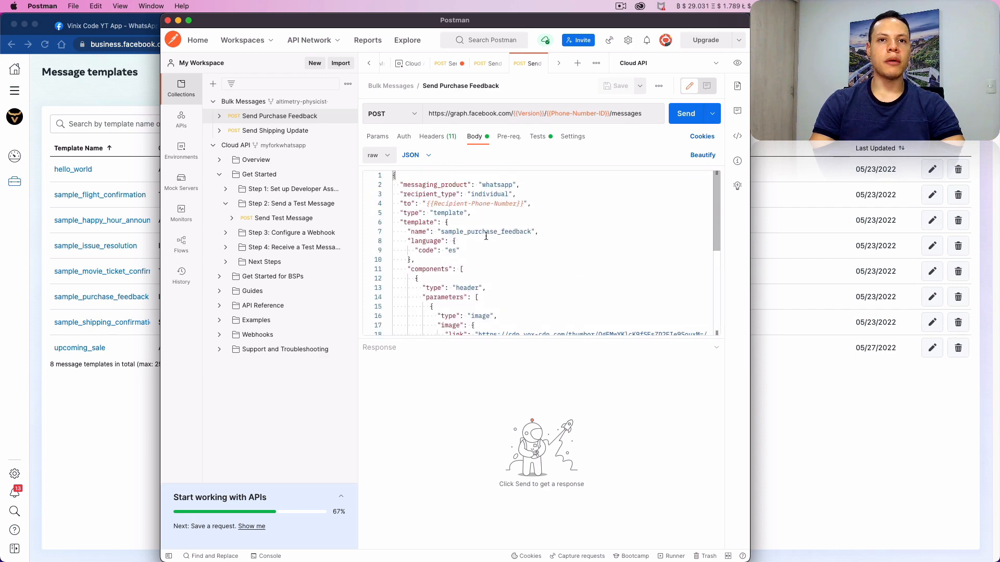
- Switch to Chrome, examine the sample_purchase_feedback template's image header and body text, and return to the template list
left_click(112, 439)
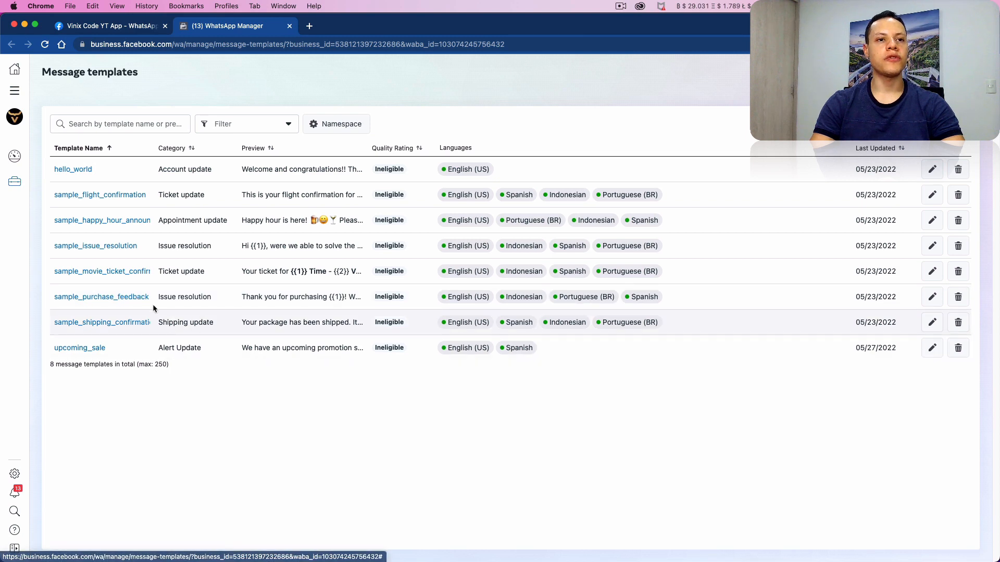
left_click(131, 297)
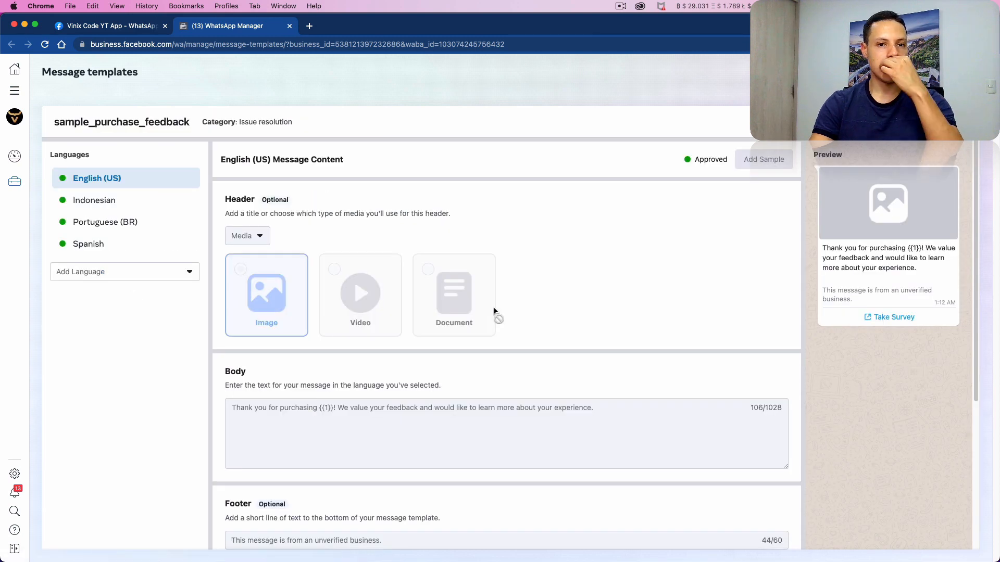
scroll(494, 311, "down", 3)
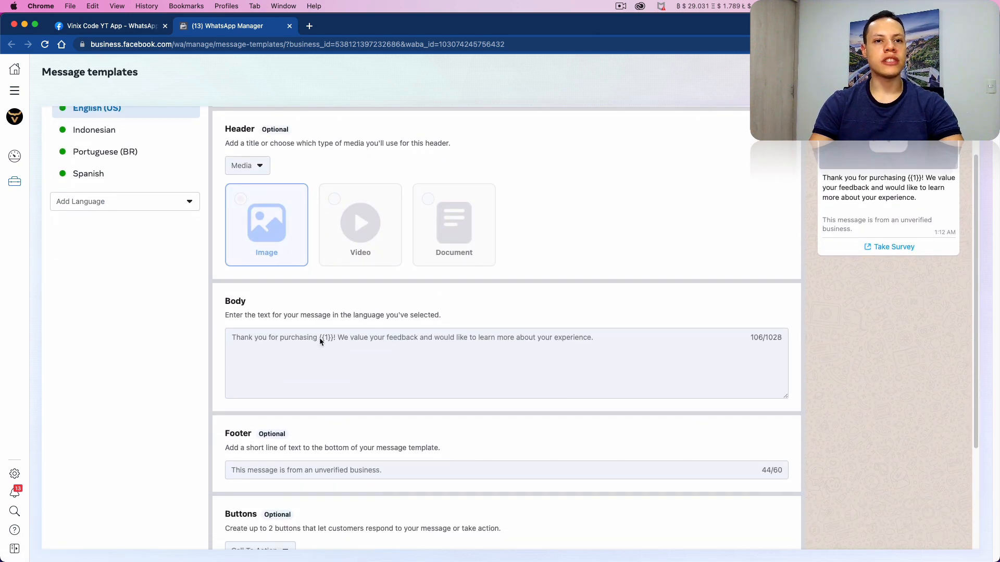
left_click_drag(319, 338, 658, 339)
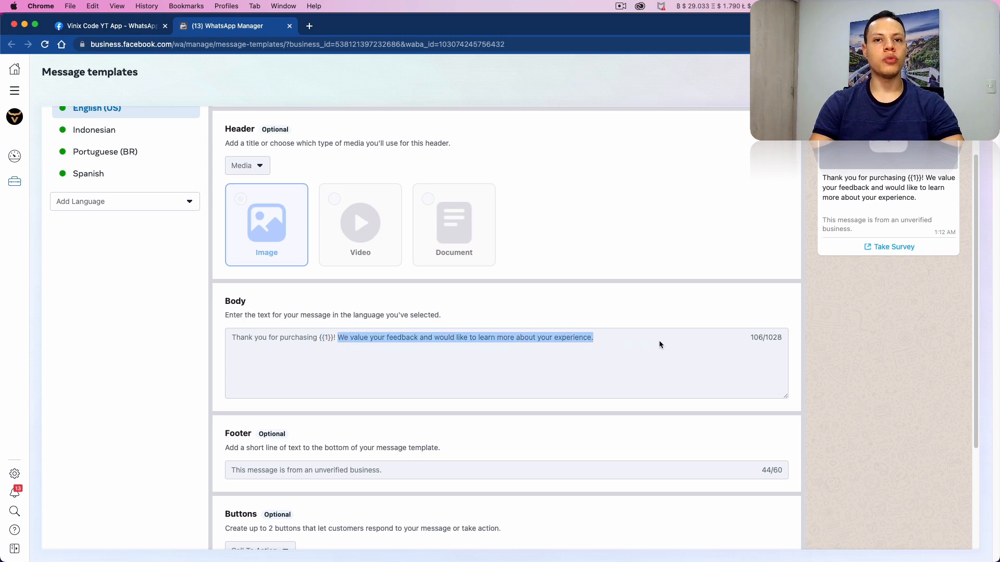
scroll(676, 340, "up", 3)
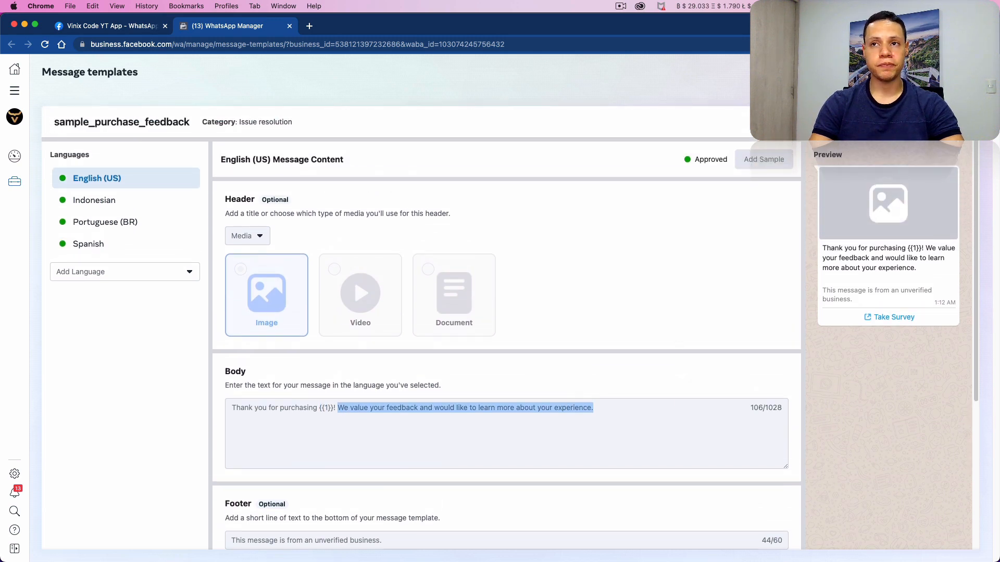
left_click(904, 122)
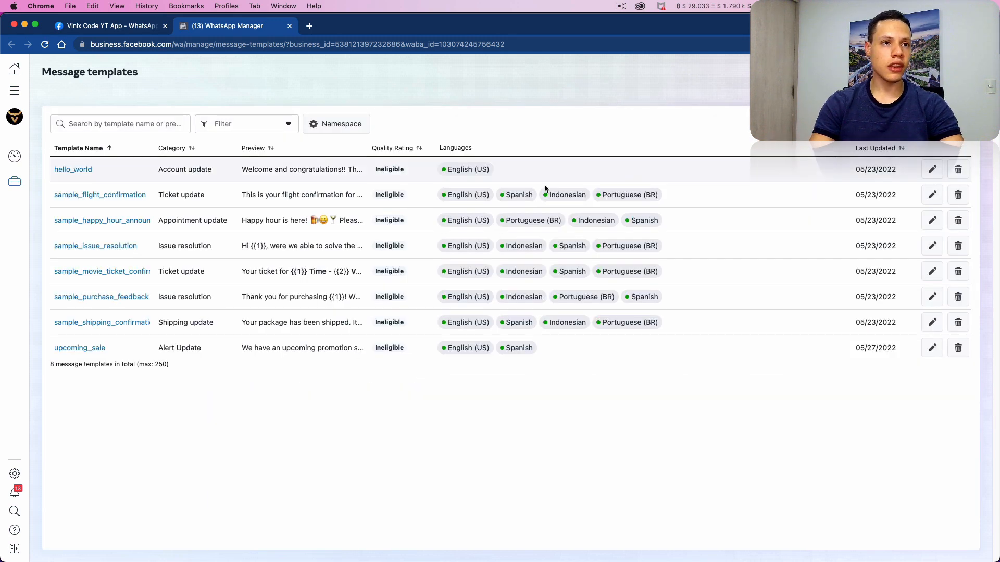
- Open the sample_shipping_confirmation template and examine its English (US) body text and the {{1}} variable
left_click(124, 324)
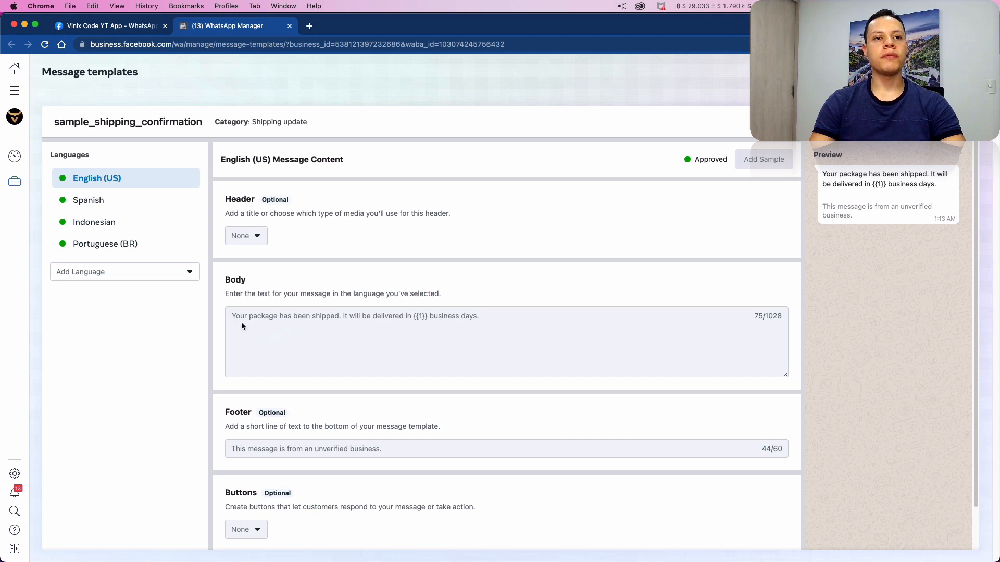
left_click_drag(237, 320, 420, 318)
left_click(431, 317)
left_click(415, 317)
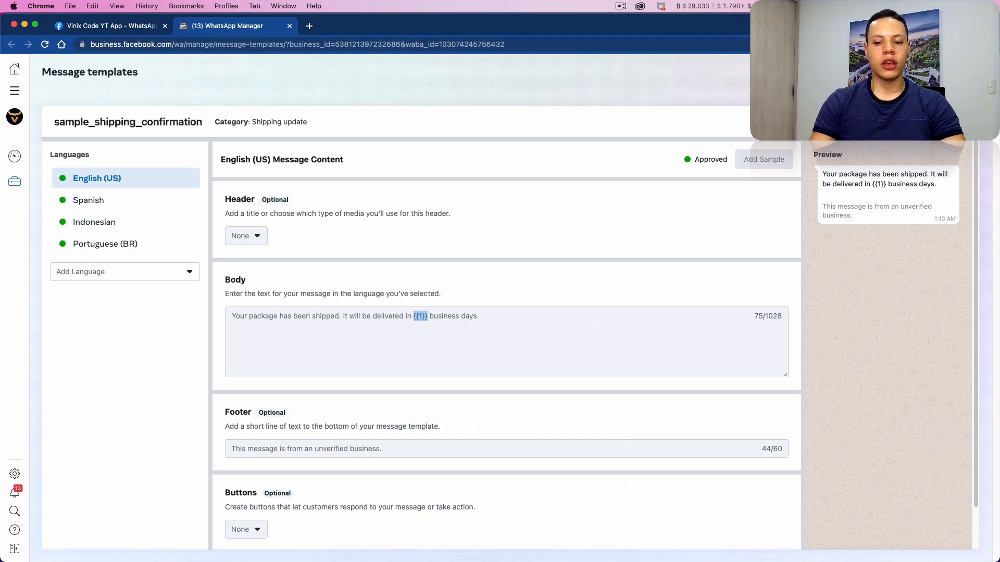
- Switch to Postman, open the Send Test Message request at its template name, and return to the sample_shipping_confirmation template in Chrome
key("super+Tab")
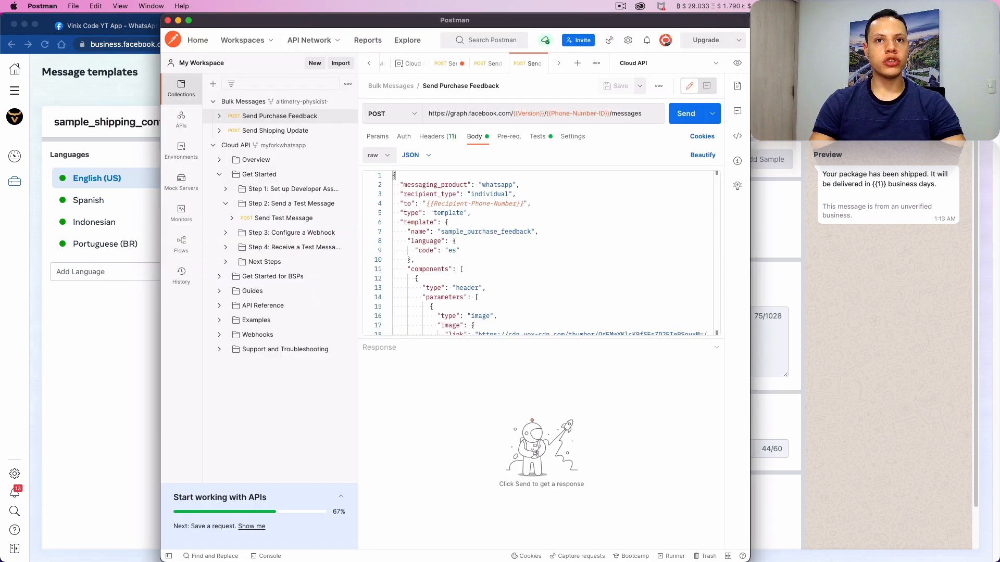
left_click(308, 219)
left_click(521, 225)
left_click(913, 315)
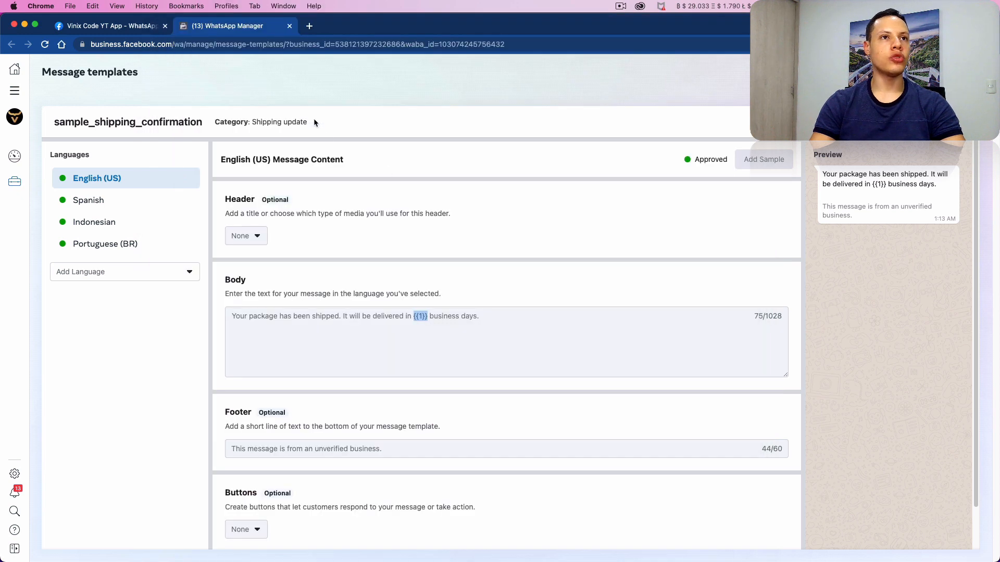
- Open the WhatsApp Business Cloud API Get Started documentation on Meta for Developers in a new browser tab
left_click(309, 25)
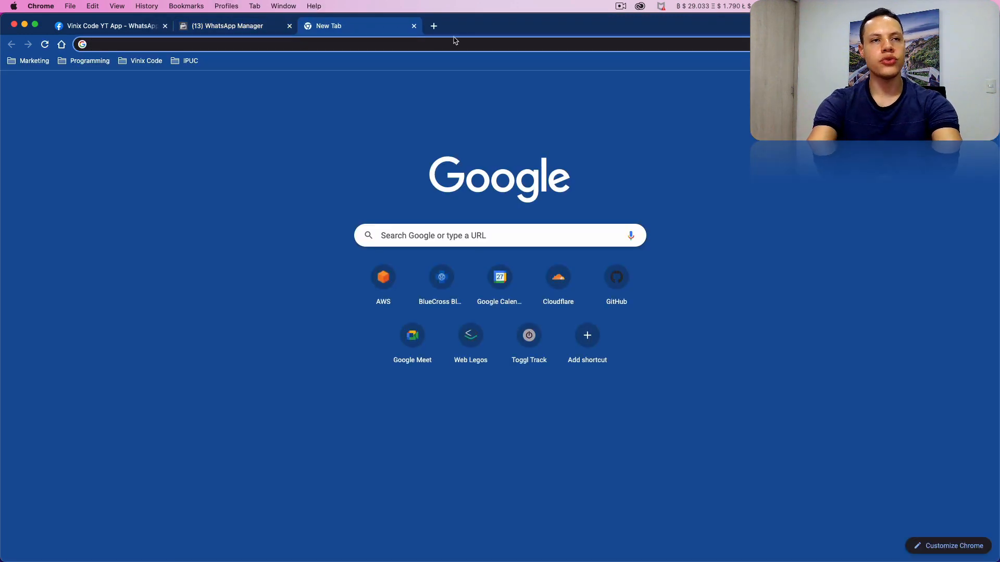
type("develo")
key("Down")
key("Down")
key("Down")
key("Down")
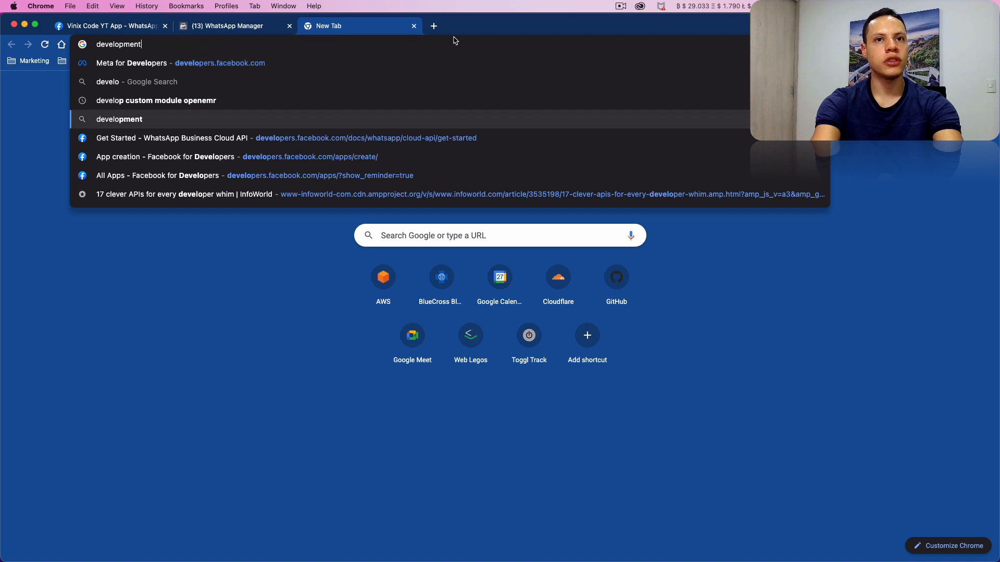
key("Return")
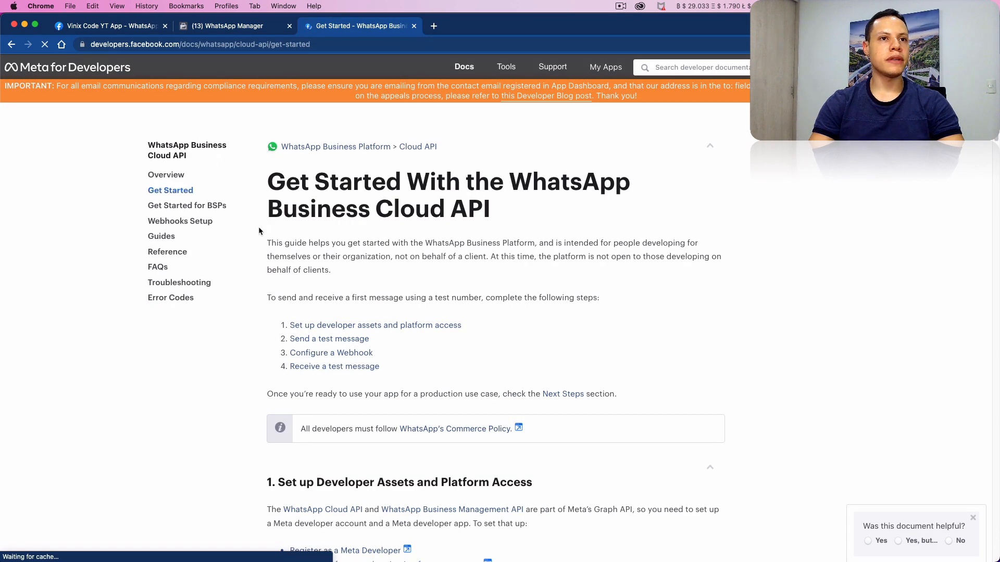
- Open the Messages page of the Cloud API reference and examine the Template Object's name and language parameters
left_click(167, 252)
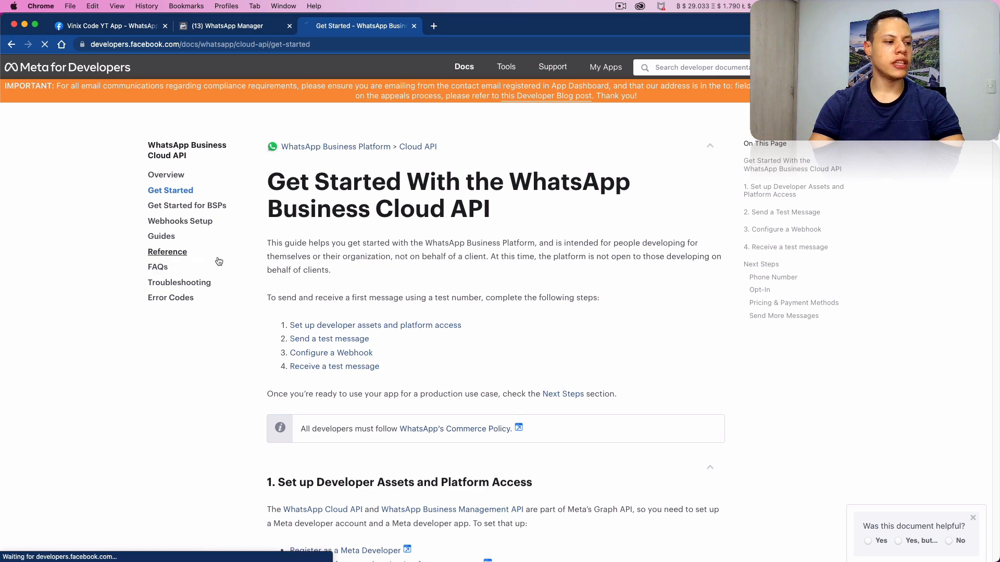
left_click(169, 315)
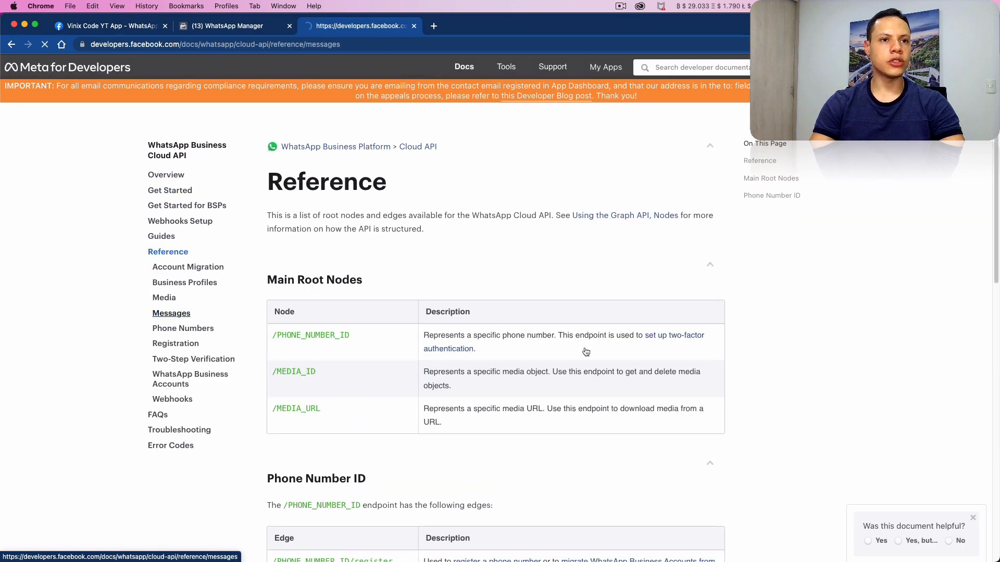
scroll(746, 347, "down", 3)
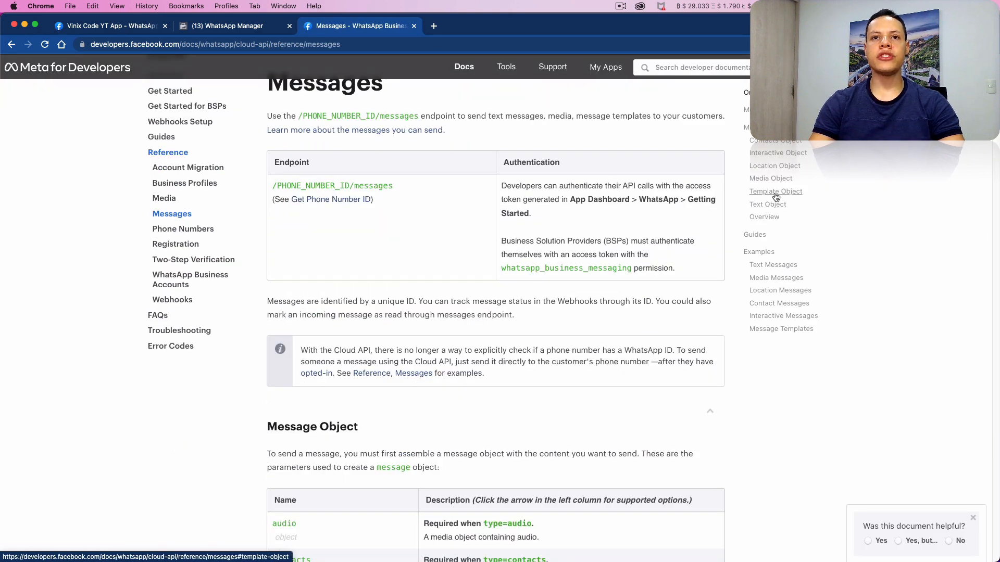
left_click(775, 192)
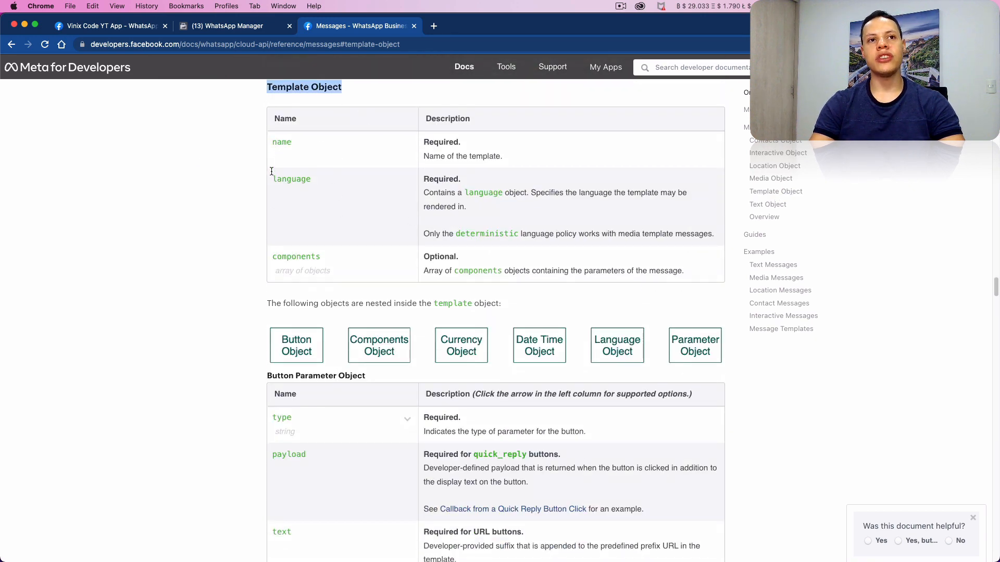
left_click_drag(282, 145, 362, 223)
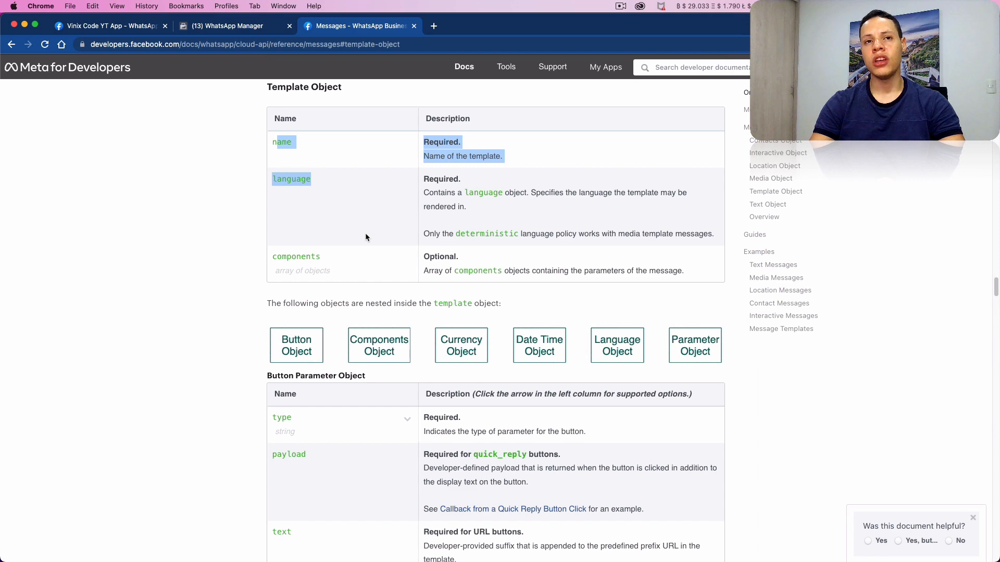
- Go to the Message Templates example and copy its complete JSON request body
left_click(783, 271)
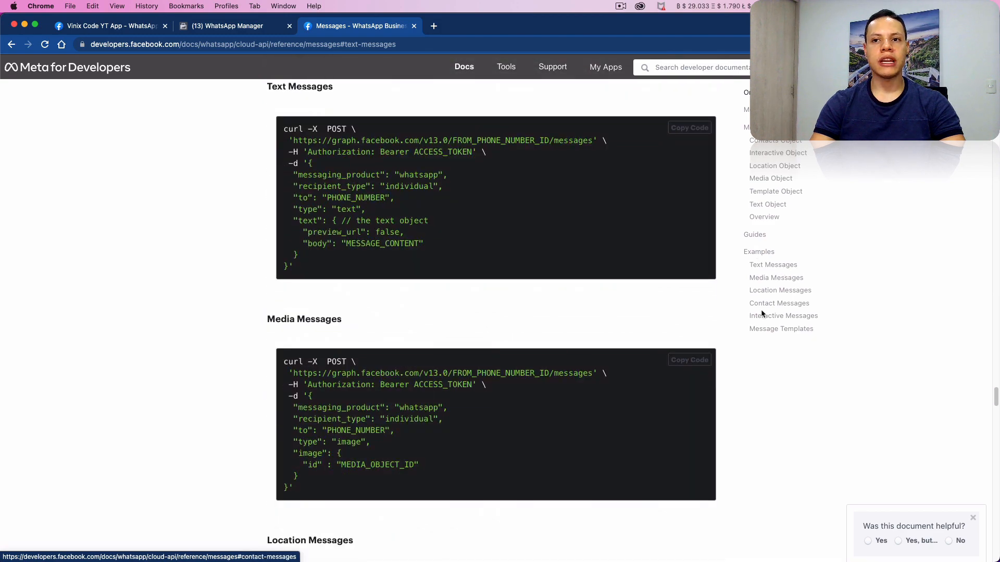
left_click(771, 333)
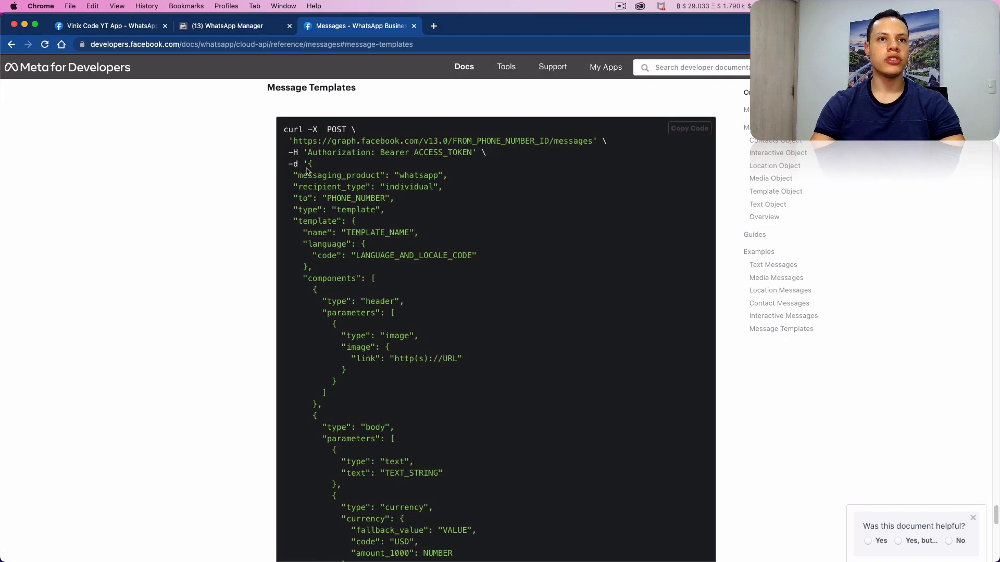
left_click_drag(309, 164, 291, 425)
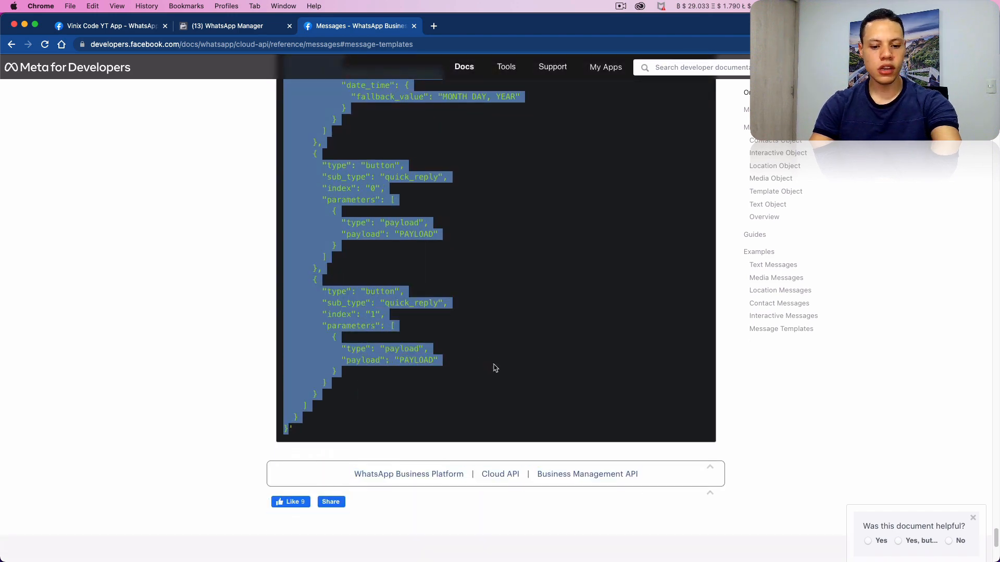
- Switch to Postman and paste the example JSON below the existing body of the Send Test Message request
key("super+Tab")
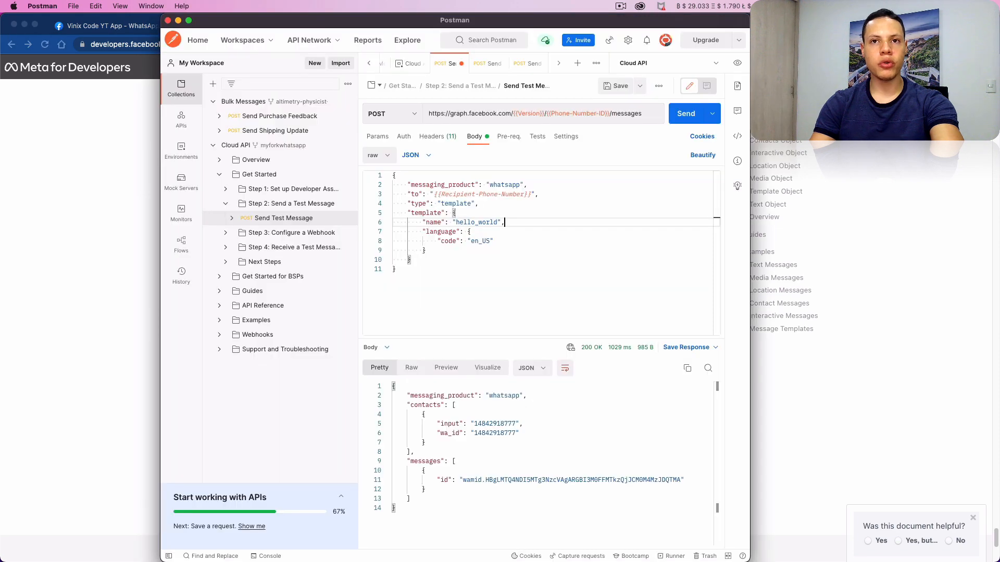
left_click(472, 317)
key("Return")
key("Return")
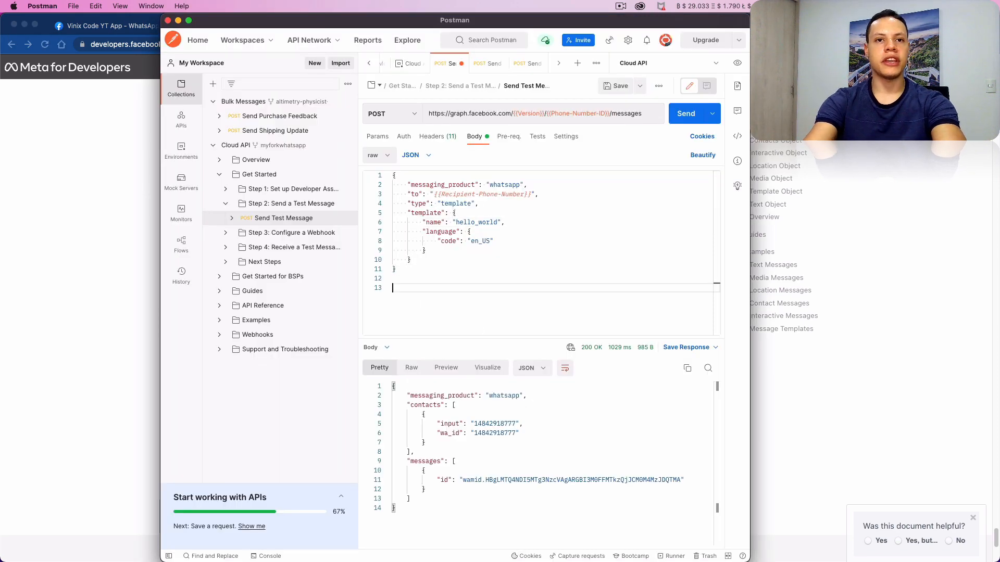
key("super+v")
scroll(536, 255, "up", 10)
scroll(502, 246, "up", 3)
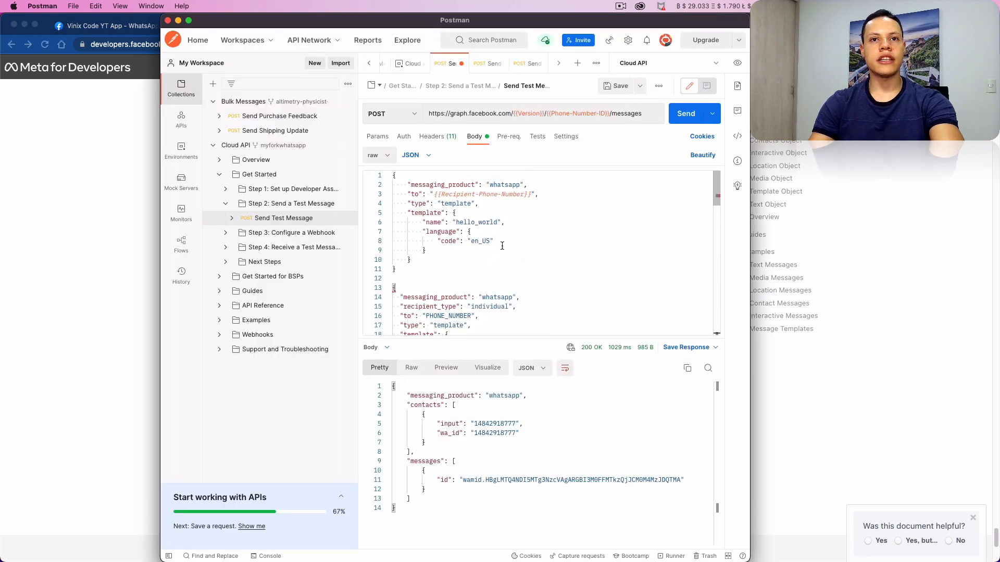
- Replace the PHONE_NUMBER placeholder in the pasted JSON with the {{Recipient-Phone-Number}} variable from the original body
left_click_drag(433, 194, 531, 192)
key("super+c")
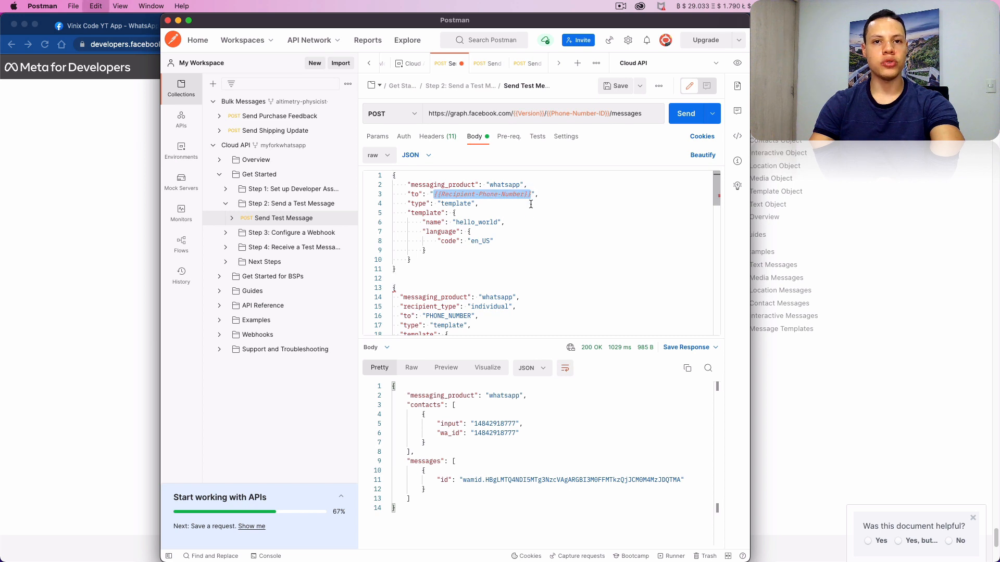
scroll(459, 291, "down", 1)
double_click(456, 305)
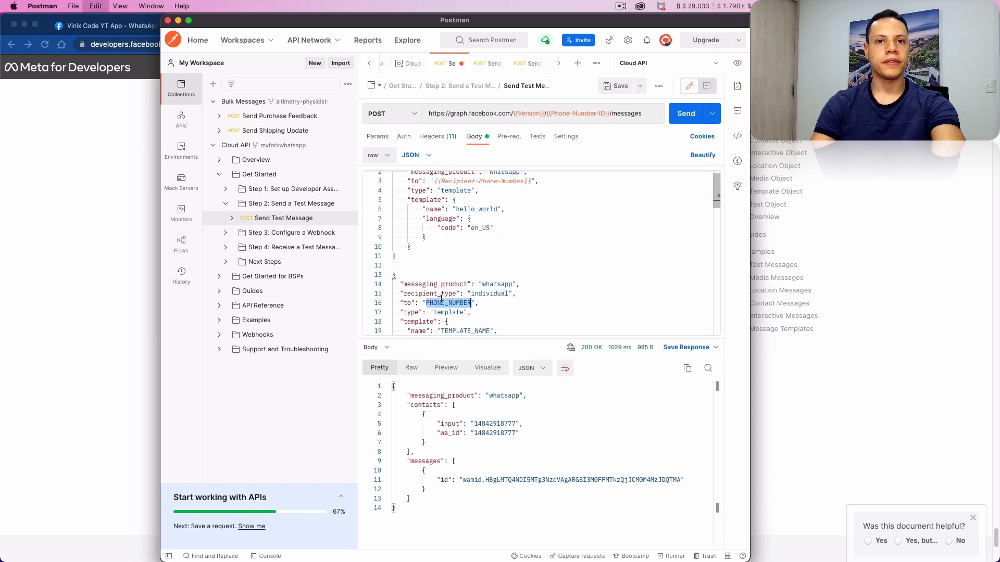
key("super+v")
- Delete the original hello_world JSON block above the pasted template example
left_click_drag(393, 274, 409, 147)
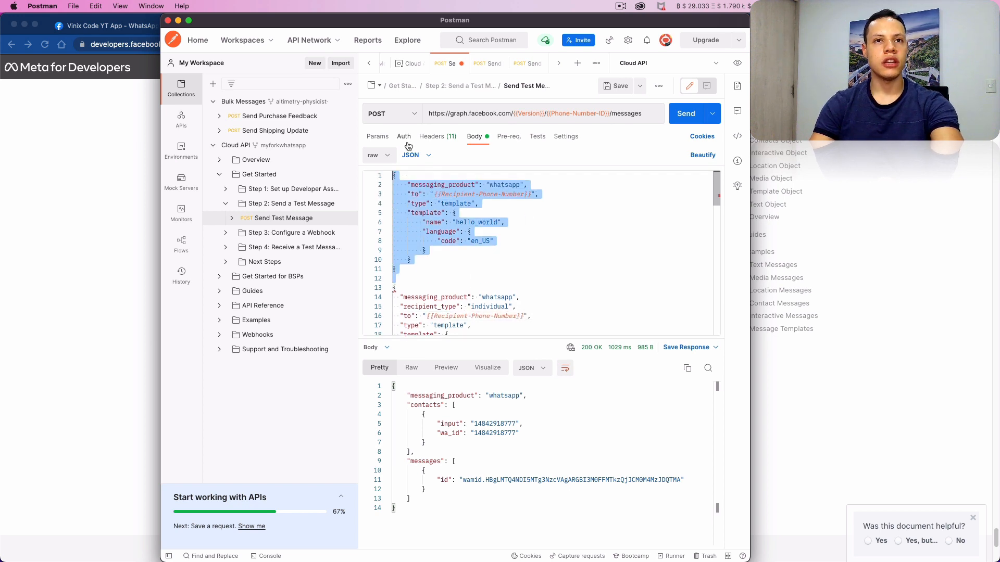
key("BackSpace")
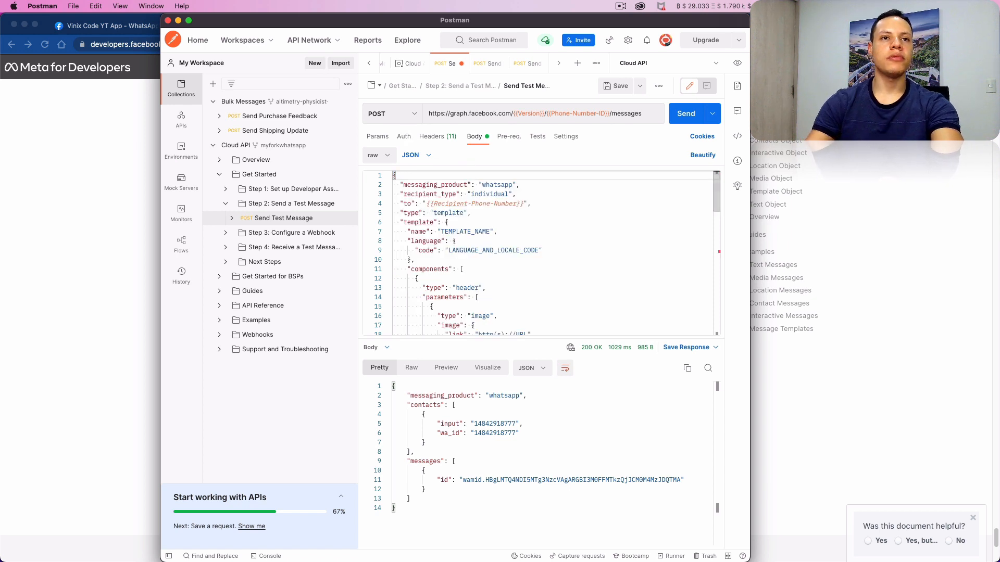
left_click(560, 241)
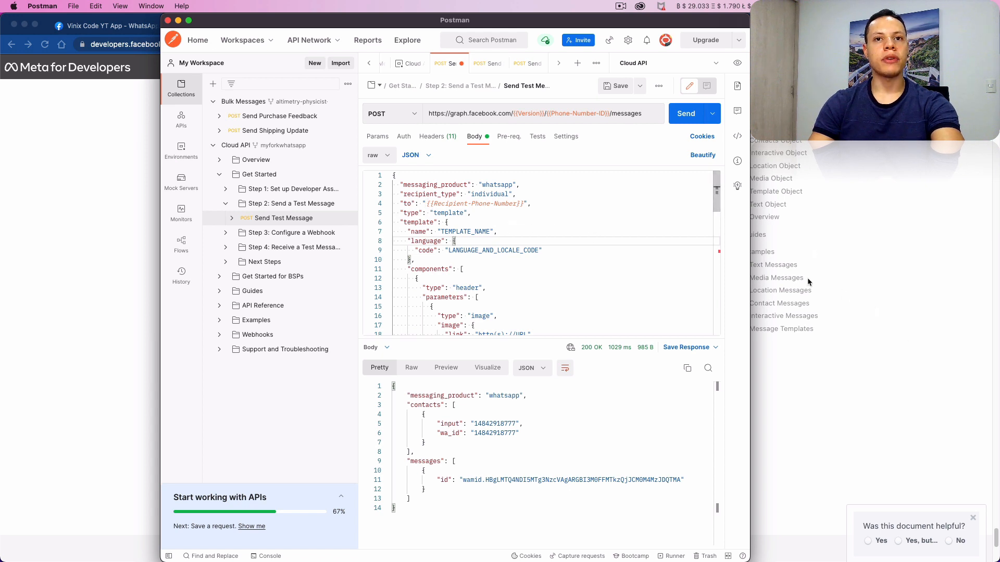
- Replace TEMPLATE_NAME in the request body with sample_shipping_confirmation, copied from the template's page in WhatsApp Manager
double_click(421, 223)
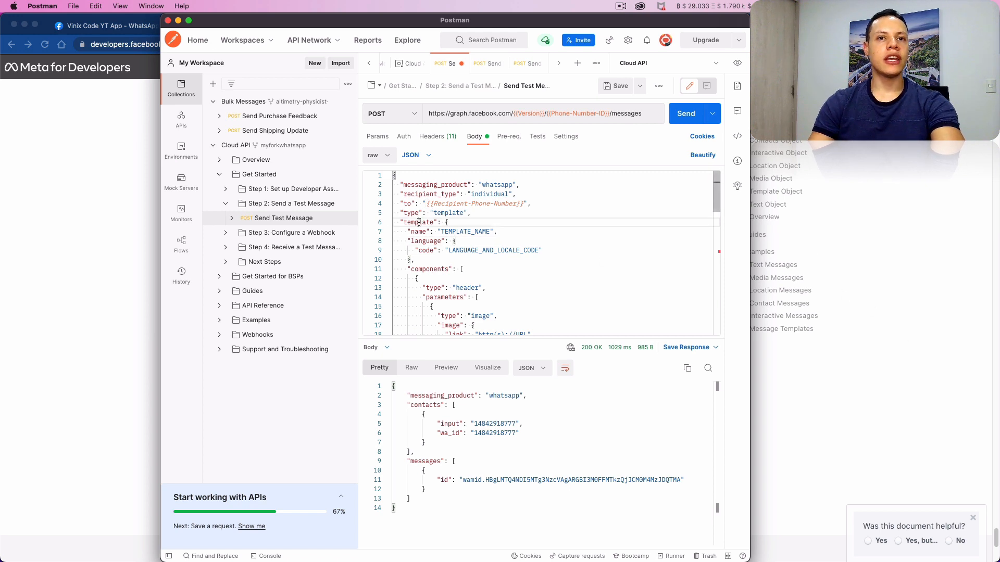
double_click(456, 231)
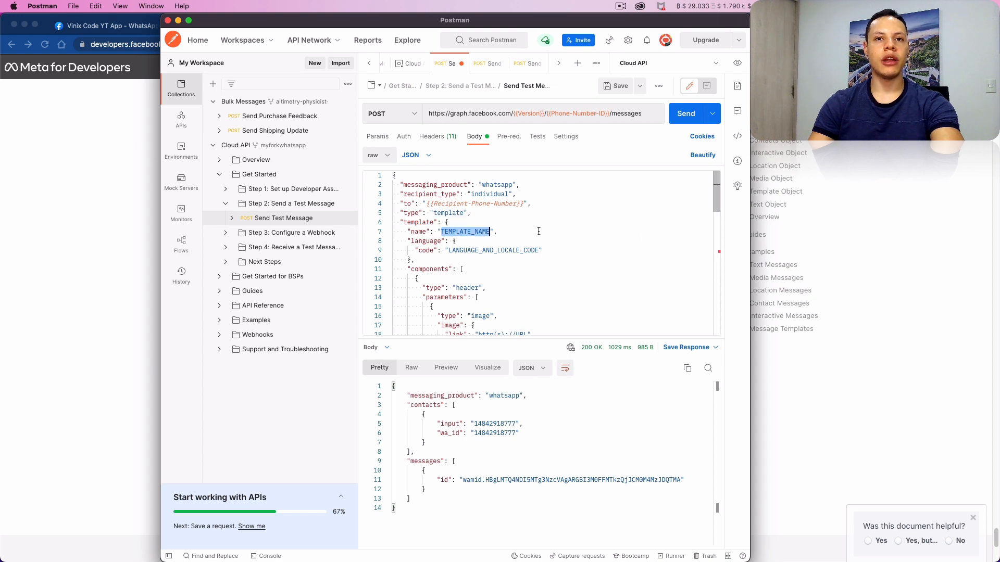
left_click(895, 269)
scroll(578, 255, "up", 5)
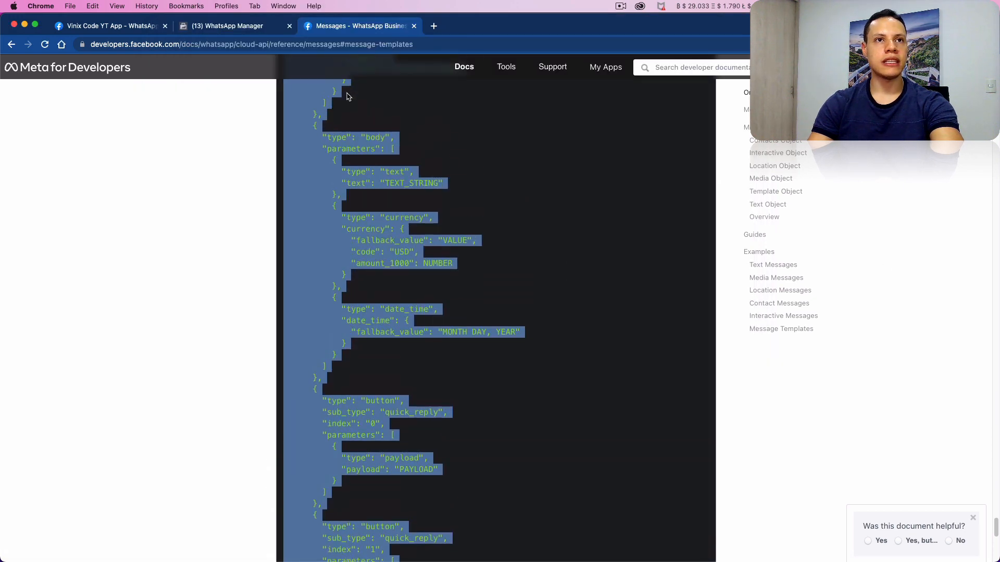
left_click(265, 32)
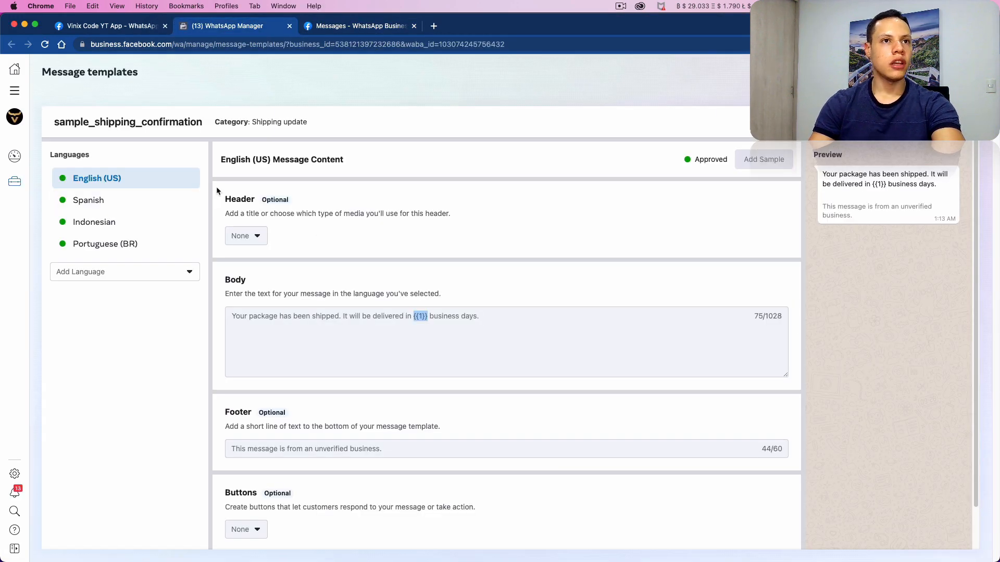
double_click(151, 121)
key("super+c")
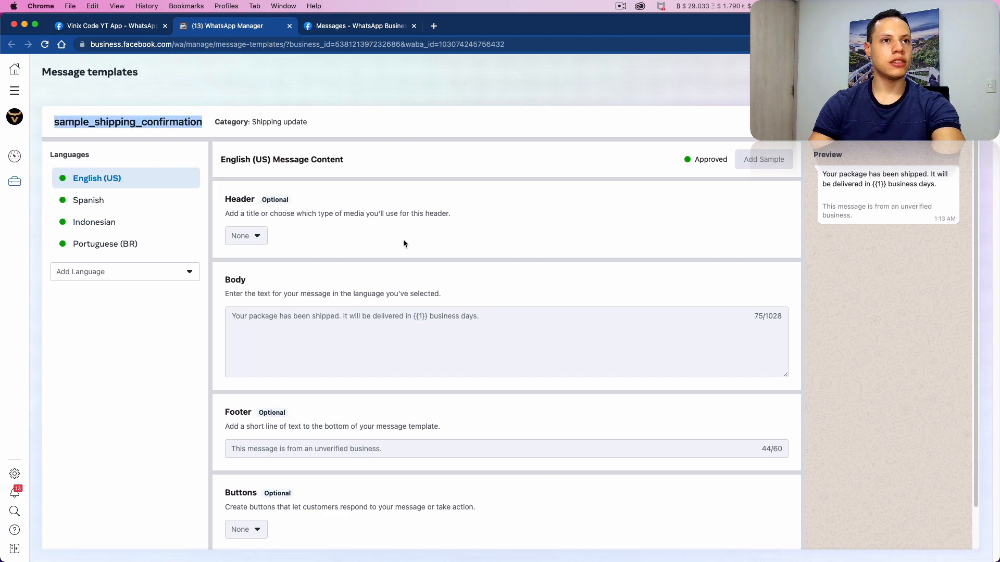
key("super+Tab")
key("super+v")
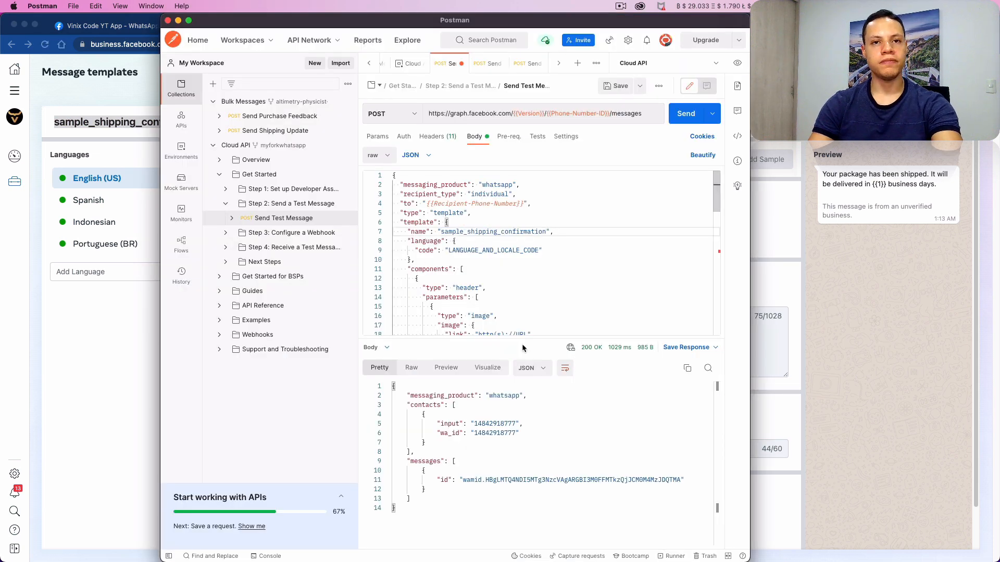
- Set the template's language code to en_US and check it against the template's languages in WhatsApp Manager
double_click(465, 250)
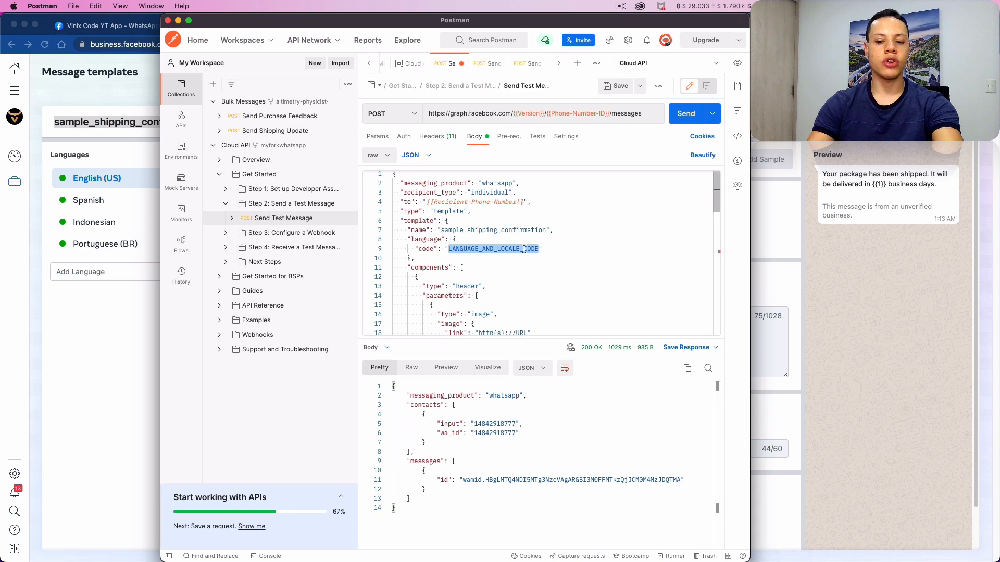
type("en_US")
key("super+Tab")
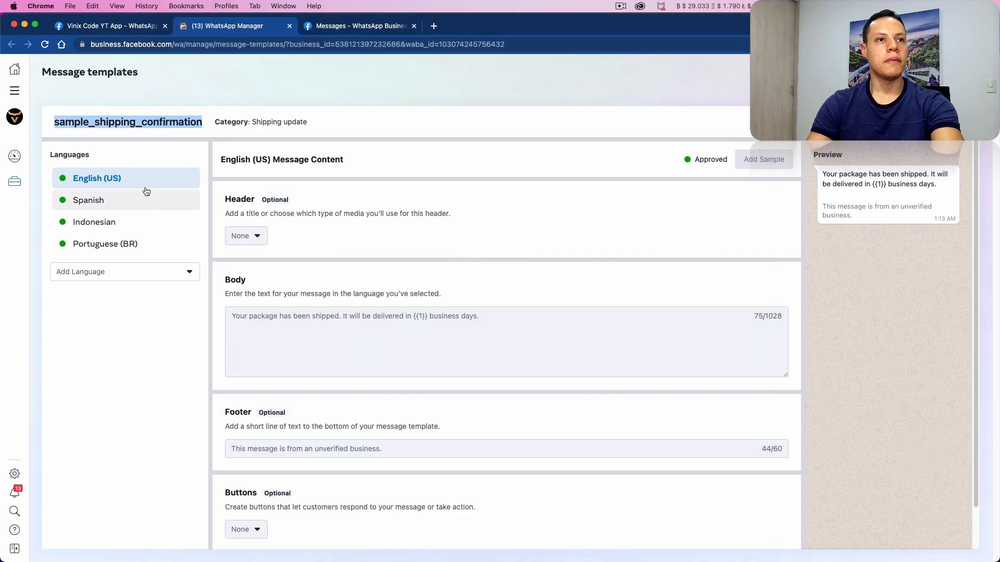
key("super+Tab")
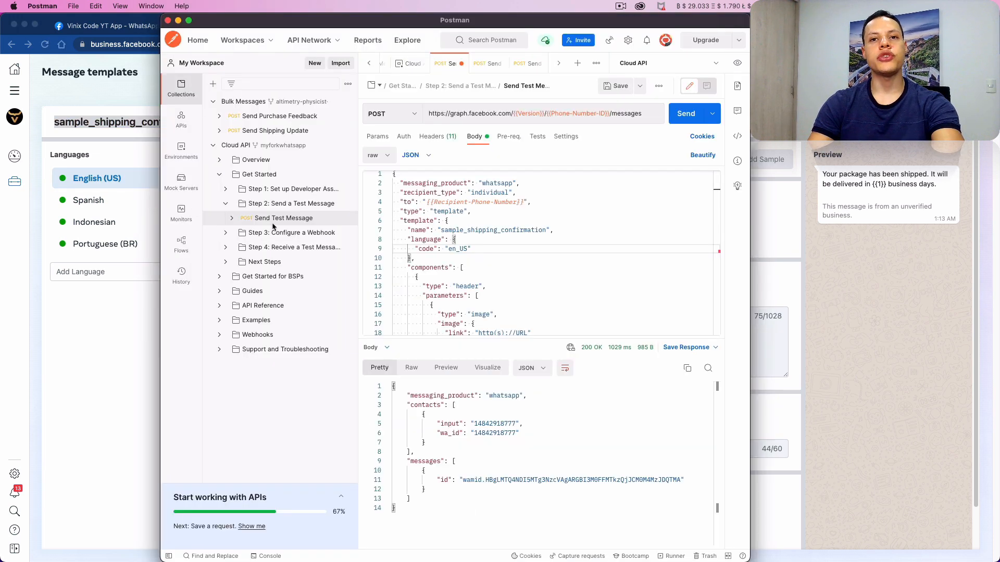
- Compare the image header component in the request body with the sample_shipping_confirmation template's header in Chrome
scroll(476, 301, "down", 3)
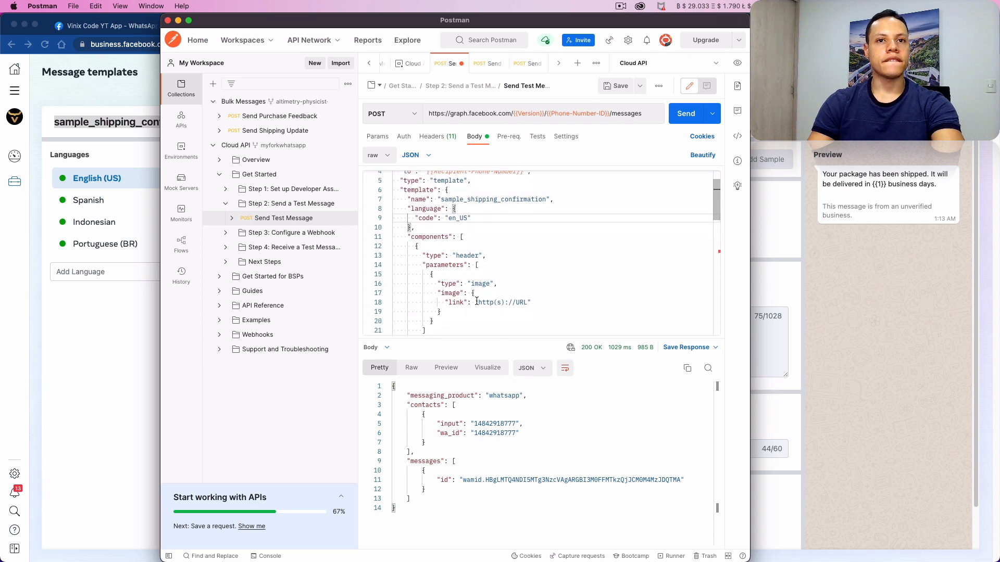
key("super+Tab")
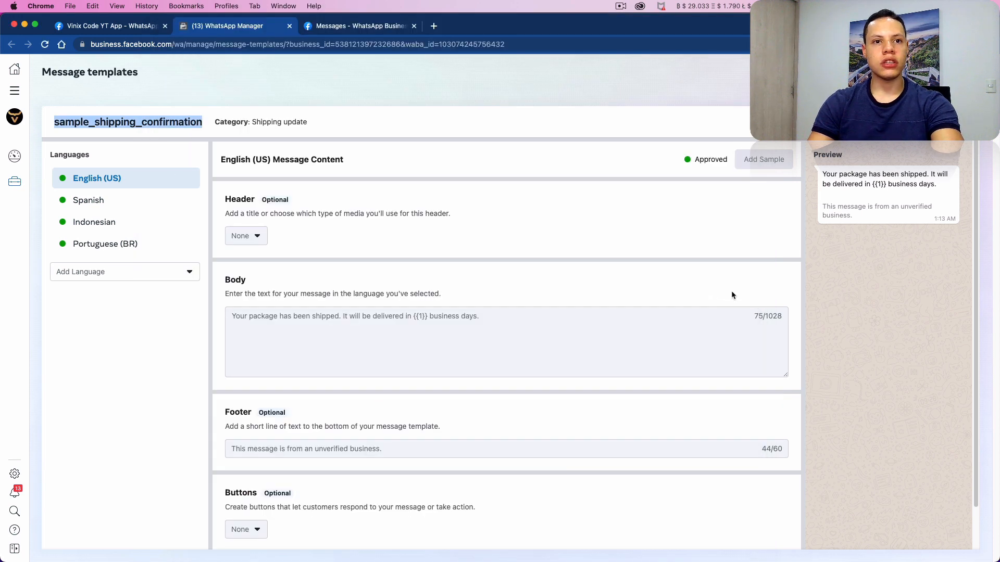
key("super+Tab")
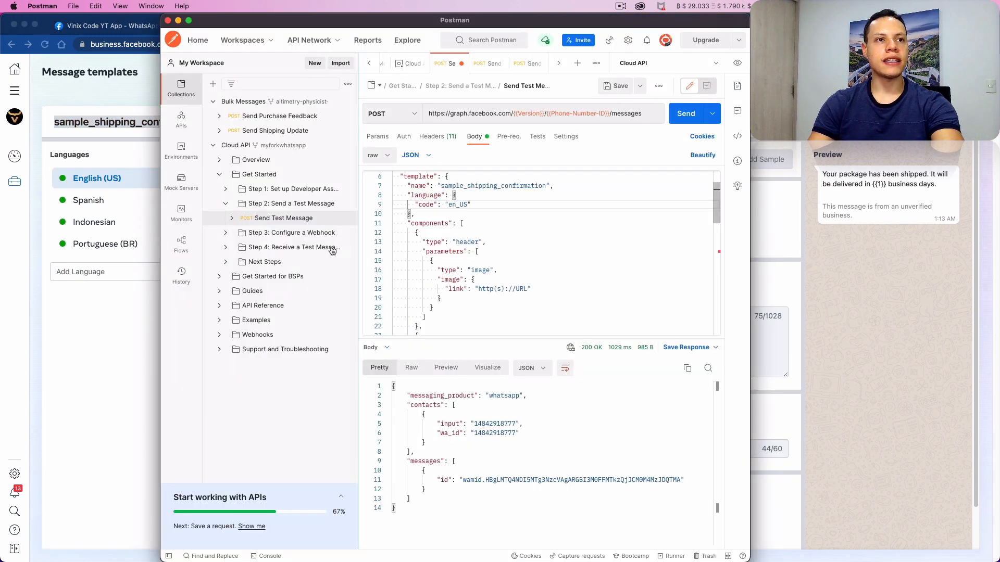
- Open the sample_purchase_feedback template in WhatsApp Manager and copy its name into the Postman request's template name, then compare both
key("super+Tab")
left_click(952, 121)
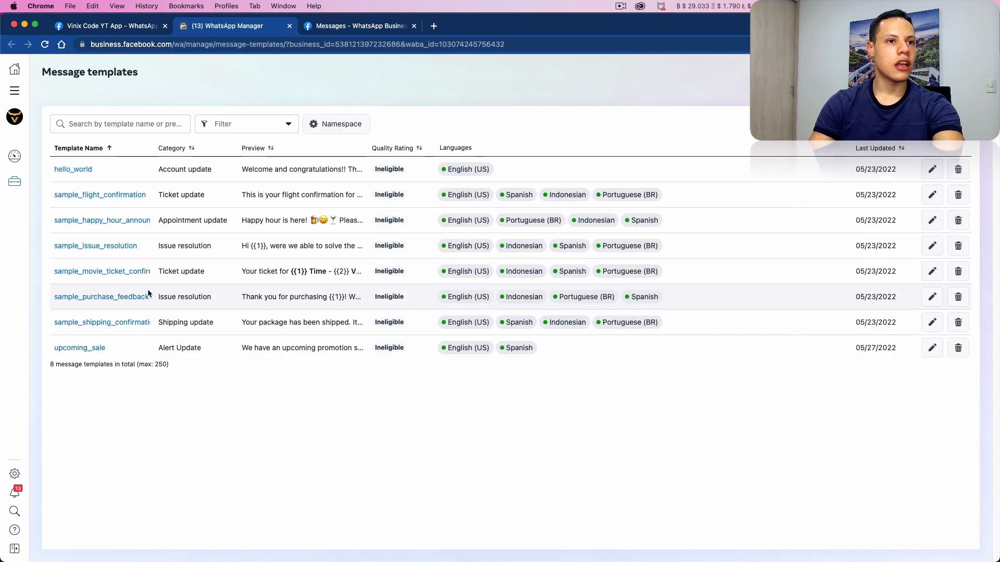
left_click(134, 297)
double_click(153, 122)
key("super+c")
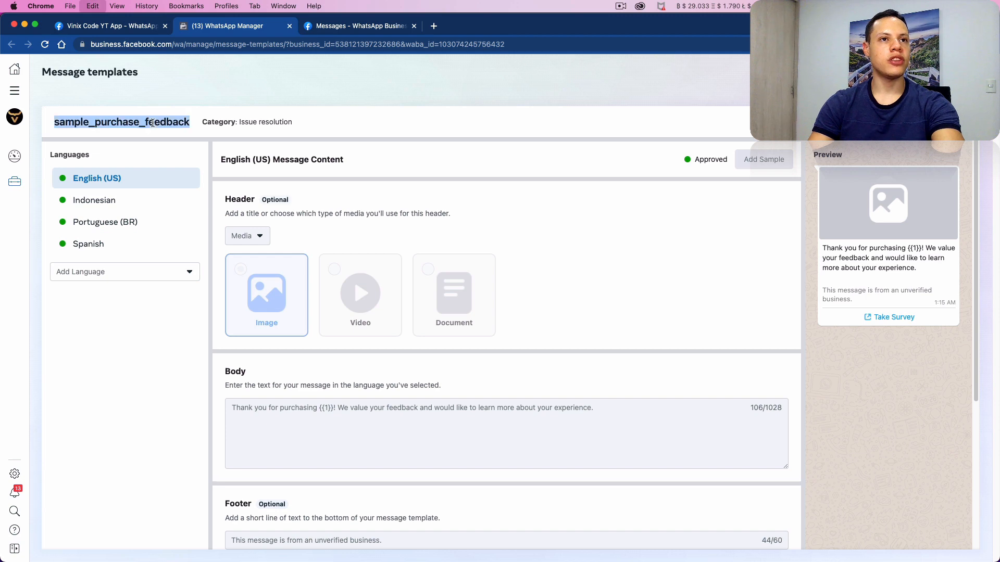
key("super+Tab")
double_click(495, 186)
key("super+v")
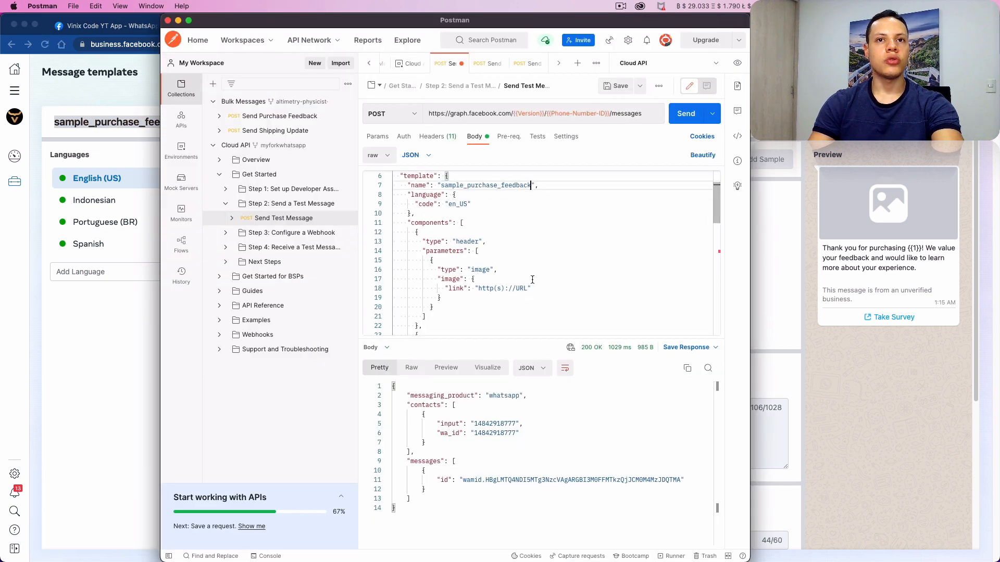
key("super+Tab")
key("super+Tab")
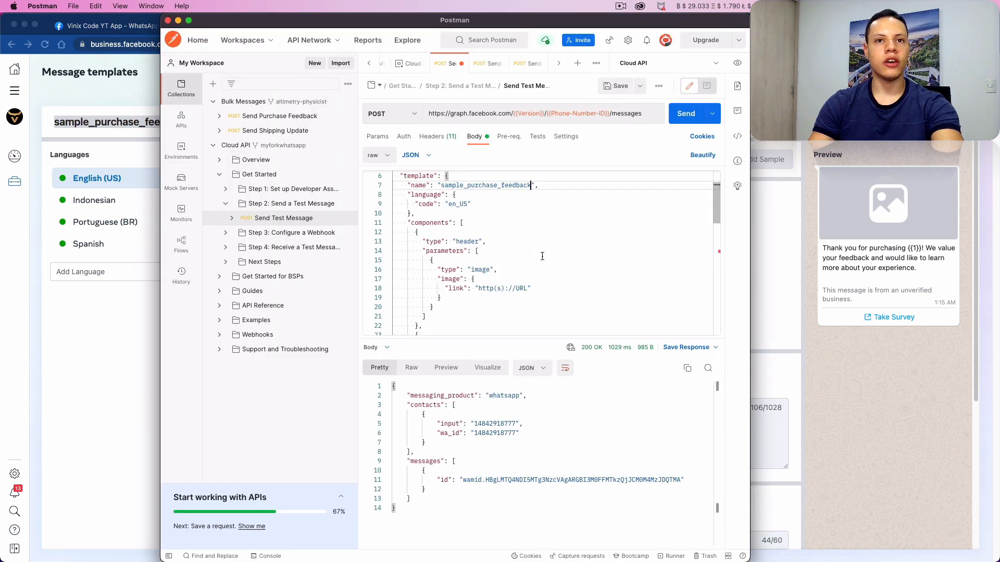
- Replace the header image's placeholder link in the request body with the copied vox-cdn.com URL of clothingrack.0.jpg
key("super+Tab")
key("super+Tab")
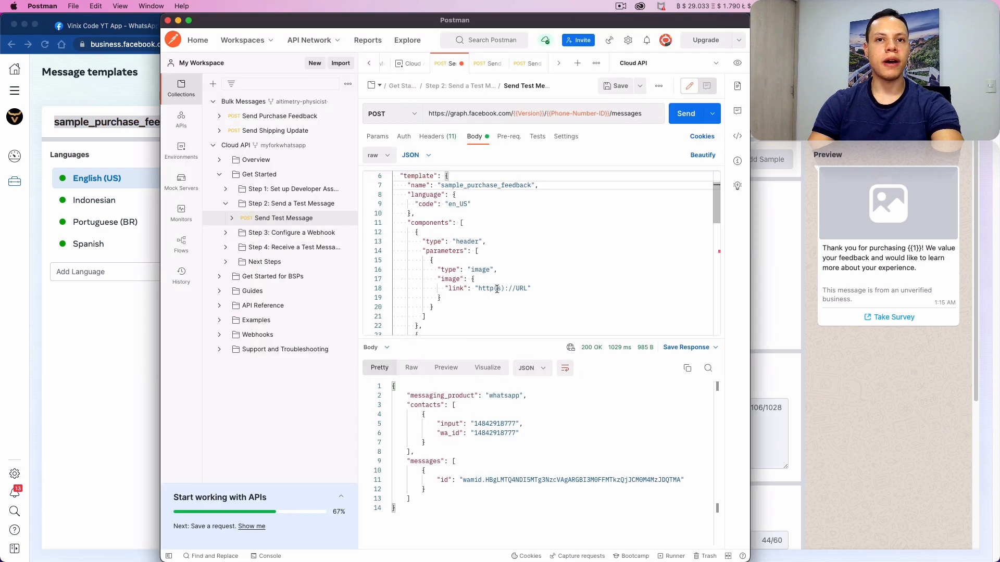
scroll(477, 279, "down", 1)
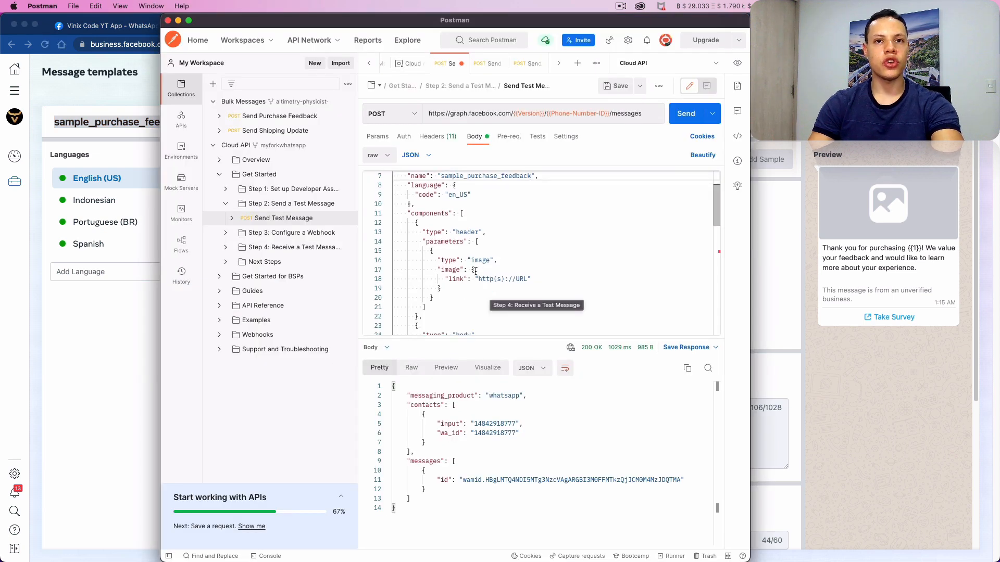
left_click_drag(479, 280, 517, 279)
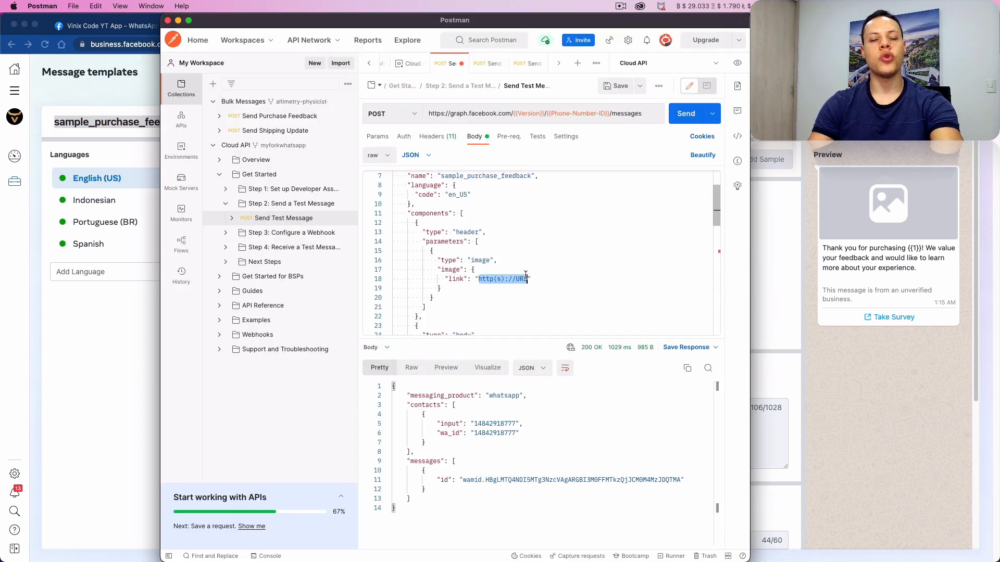
scroll(526, 274, "up", 2)
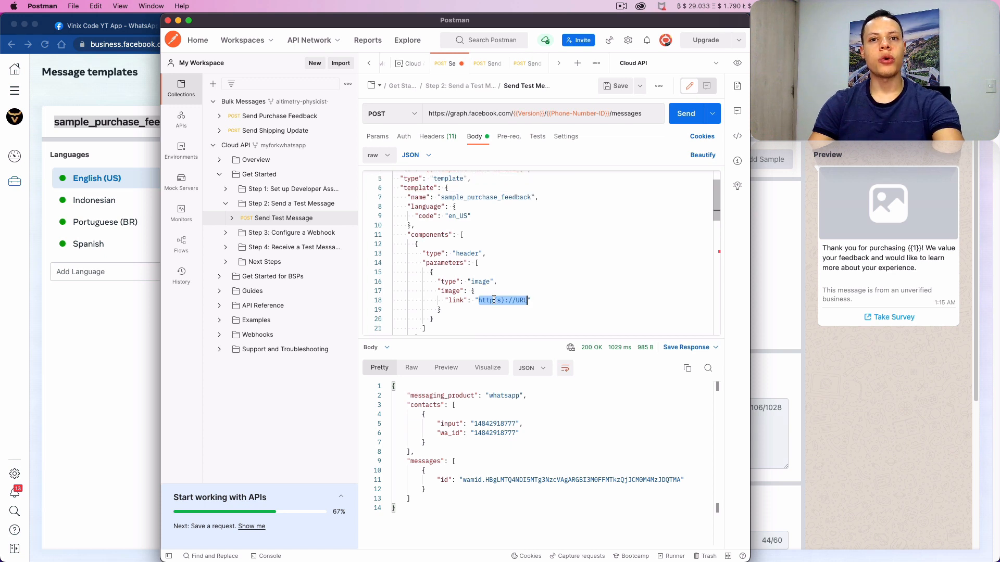
key("super+v")
- Compare the request's header component with the Header section of the sample_purchase_feedback template in WhatsApp Manager
scroll(492, 292, "down", 5)
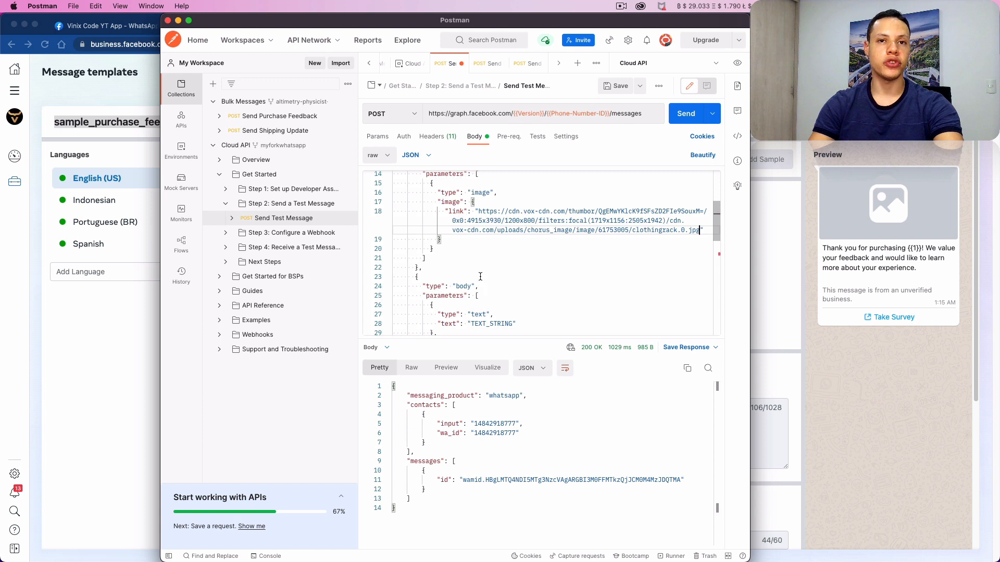
scroll(480, 277, "down", 1)
scroll(422, 266, "down", 1)
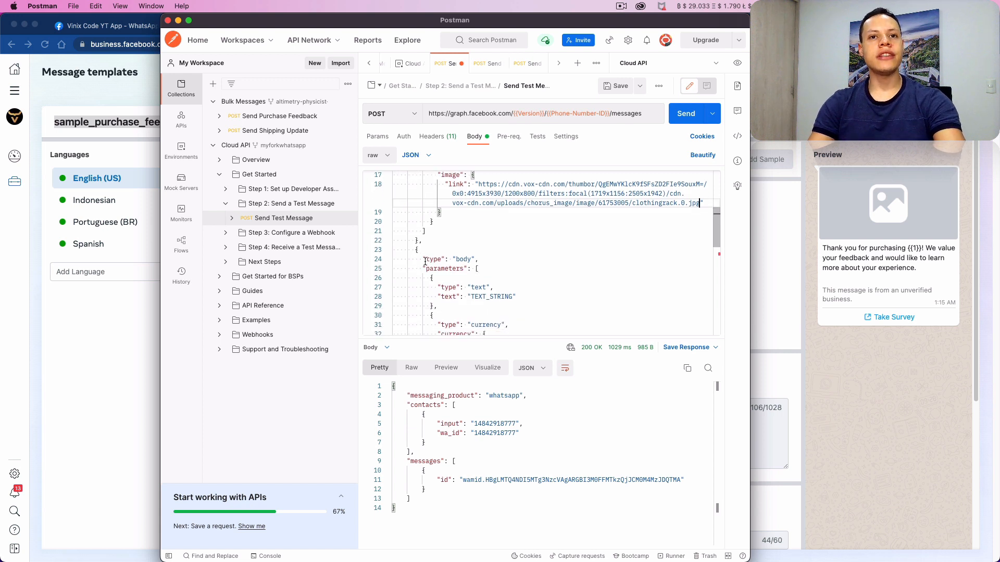
scroll(427, 250, "up", 4)
left_click(435, 202)
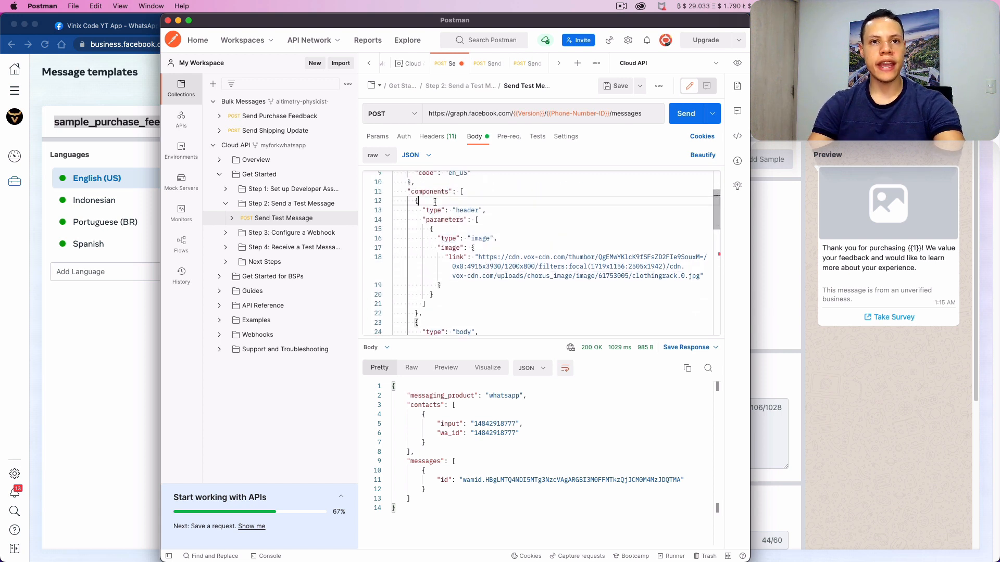
left_click(499, 210)
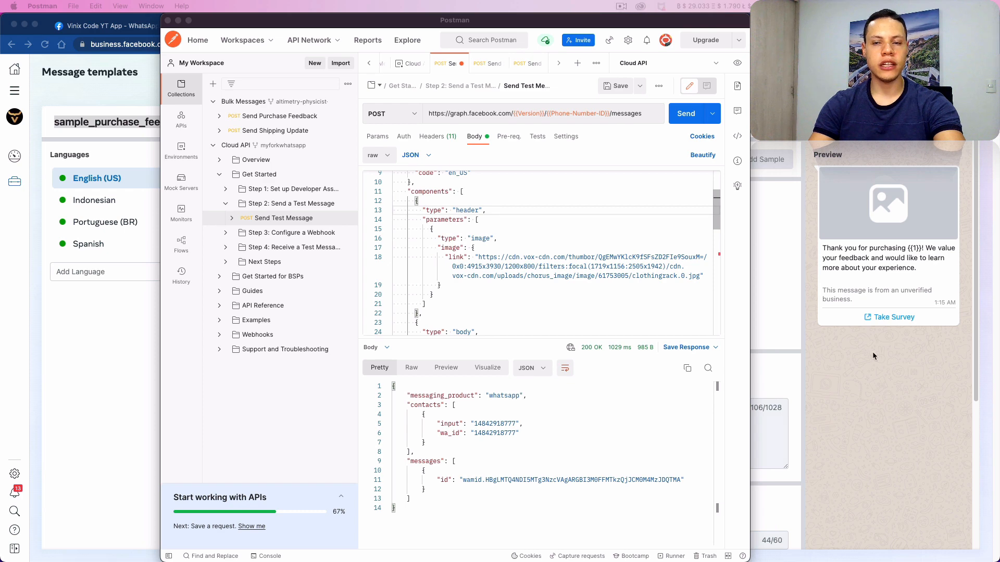
left_click(873, 356)
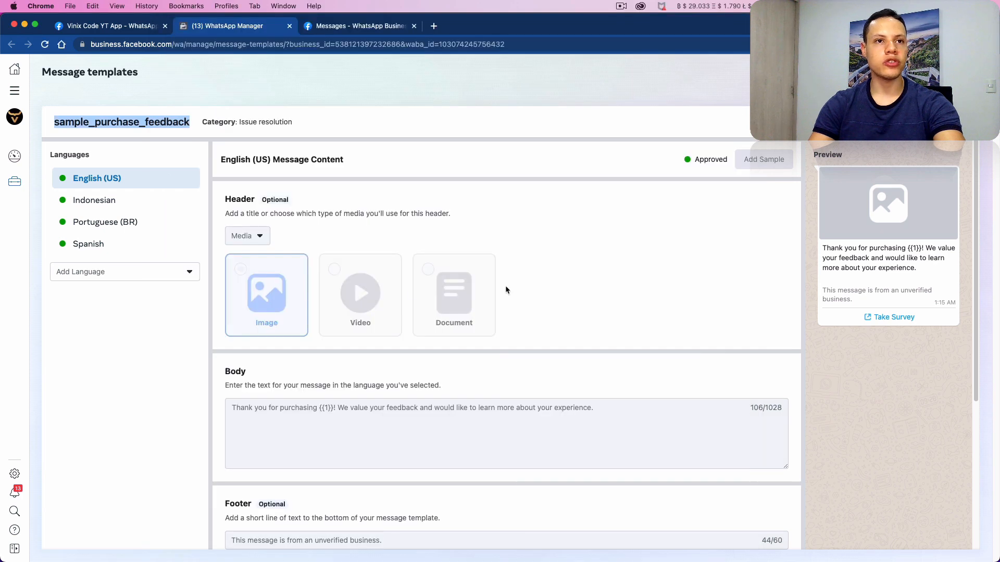
left_click_drag(223, 196, 573, 368)
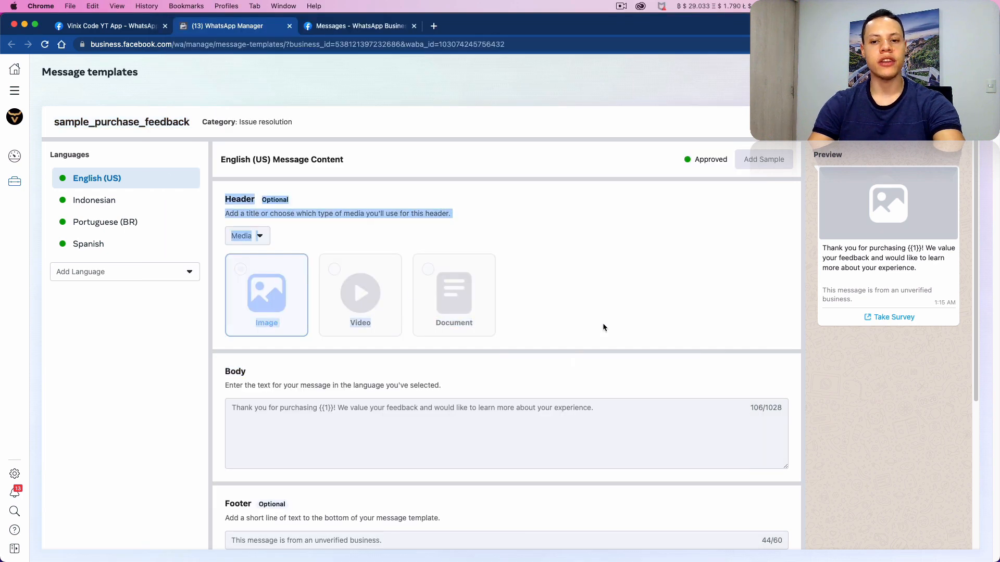
scroll(602, 323, "down", 2)
left_click(308, 329)
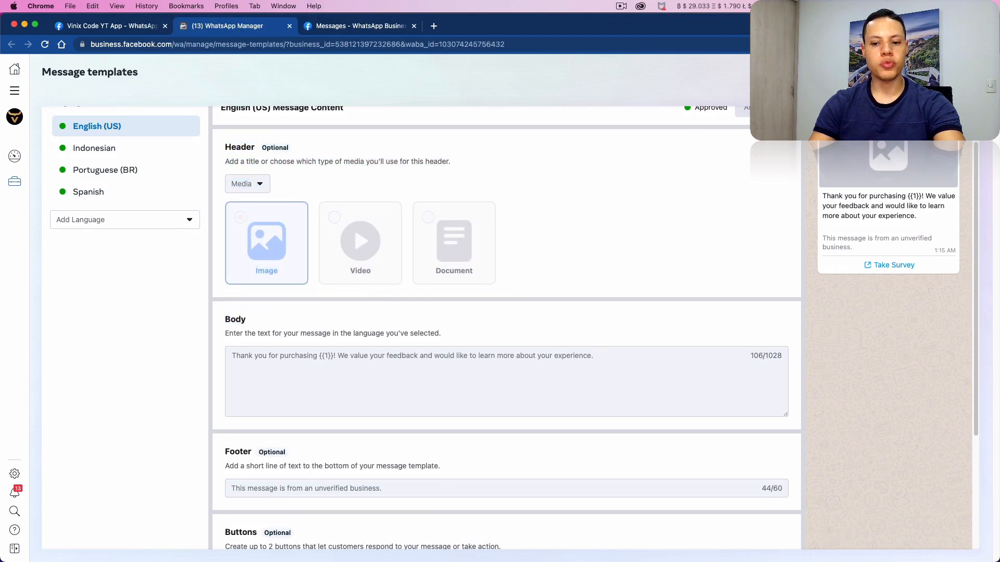
- Compare the body component in the Postman request with the {{1}} variable in the template's body text in WhatsApp Manager
key("super+Tab")
scroll(474, 274, "down", 2)
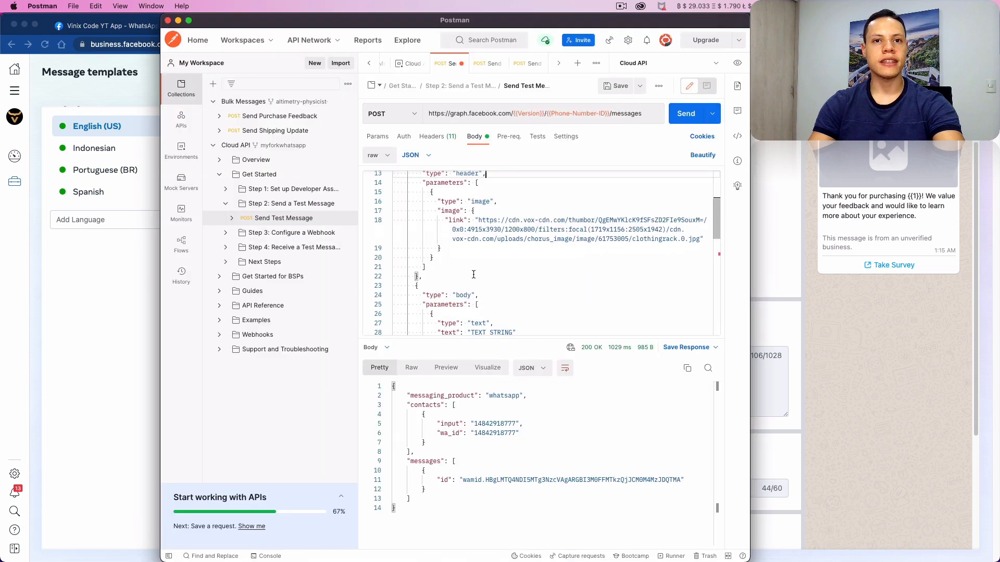
double_click(460, 295)
scroll(451, 260, "down", 3)
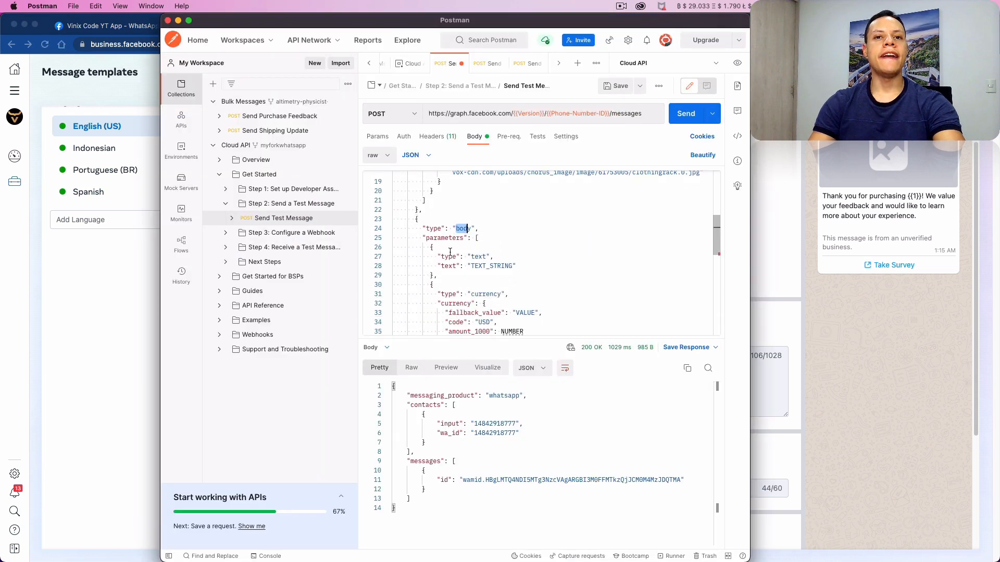
left_click(787, 325)
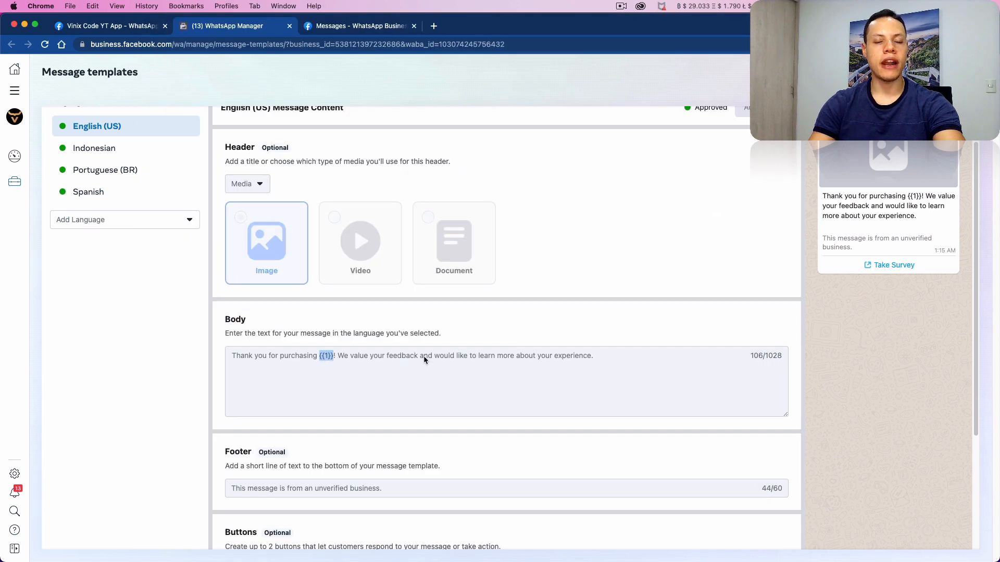
- Back in Postman, delete the currency and date_time parameters from the body component, keeping only the text parameter
key("super+Tab")
scroll(421, 281, "down", 1)
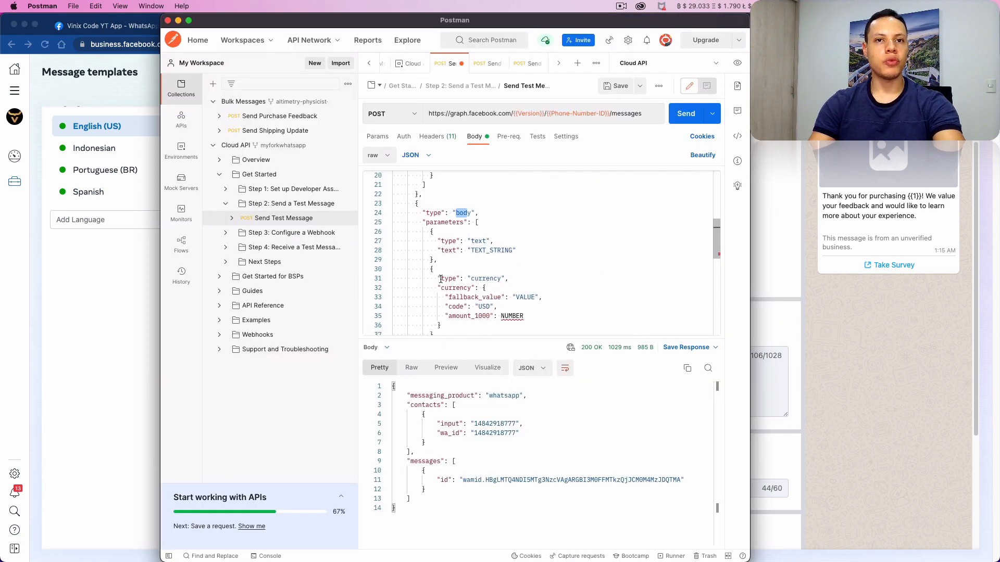
double_click(448, 278)
double_click(482, 278)
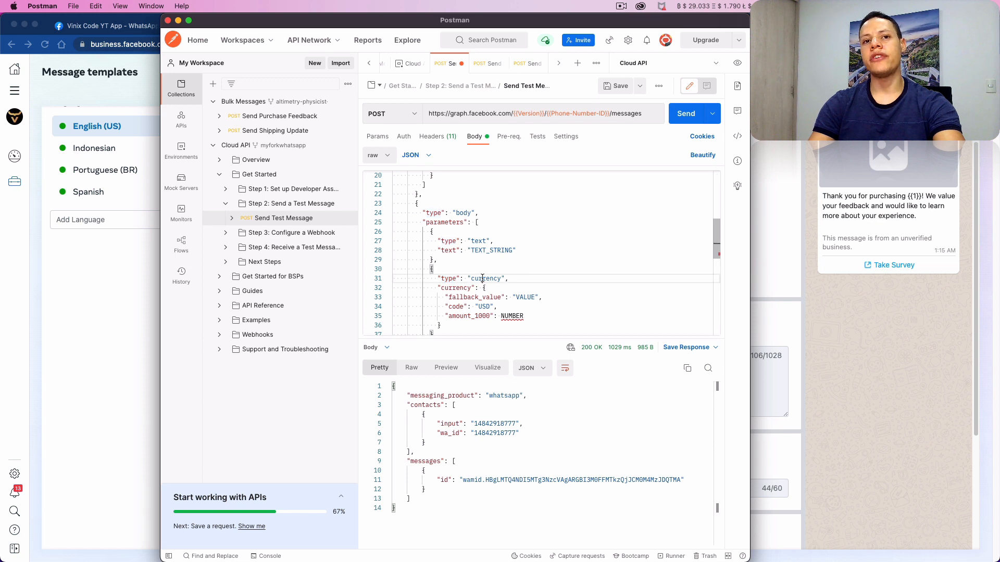
scroll(482, 281, "down", 3)
double_click(485, 308)
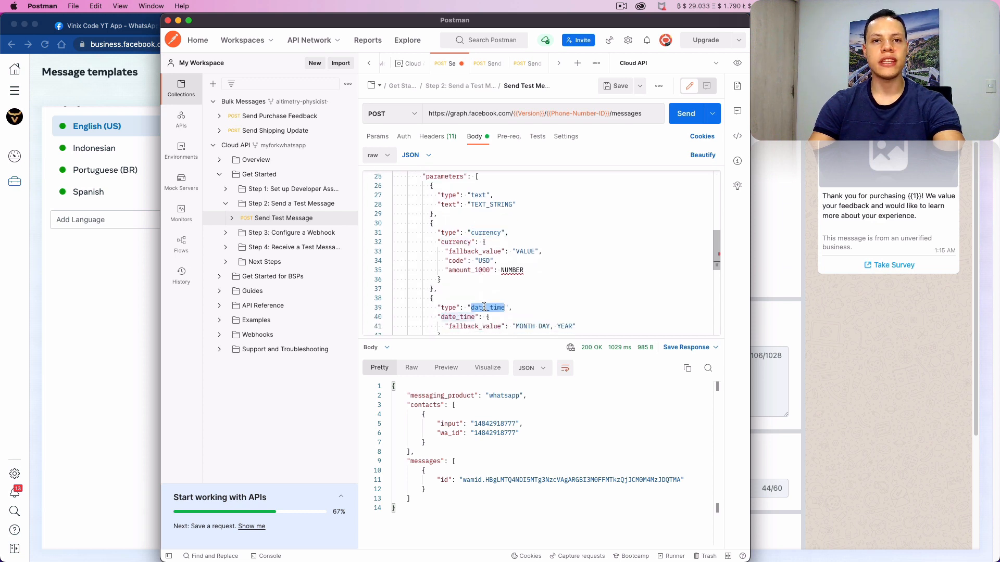
left_click(387, 223)
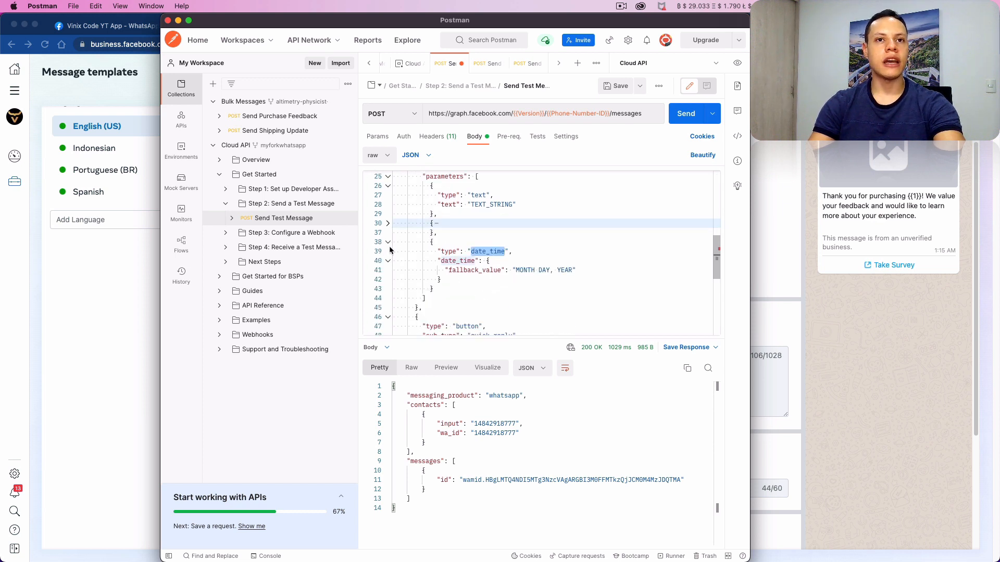
left_click(388, 242)
left_click_drag(446, 249, 437, 214)
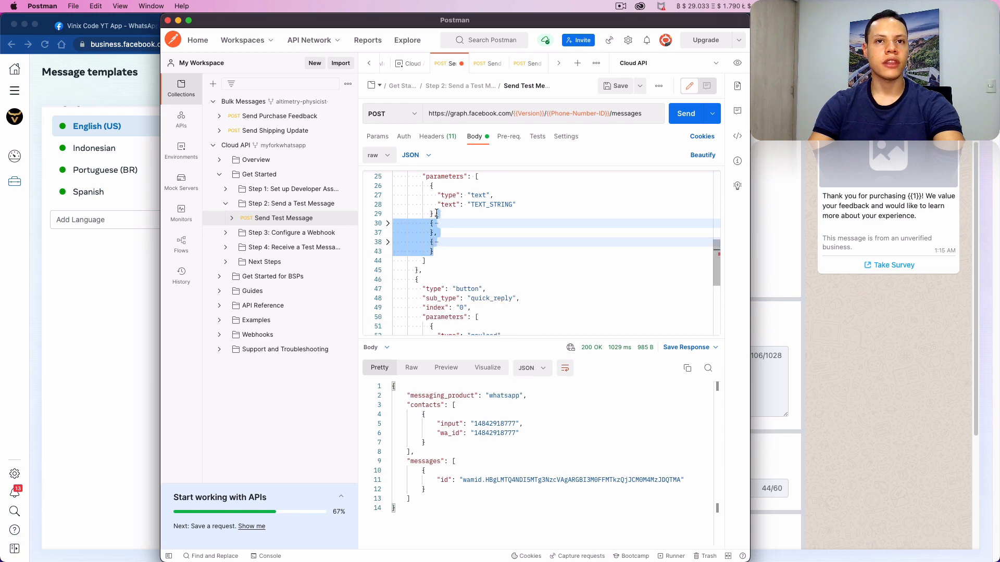
key("BackSpace")
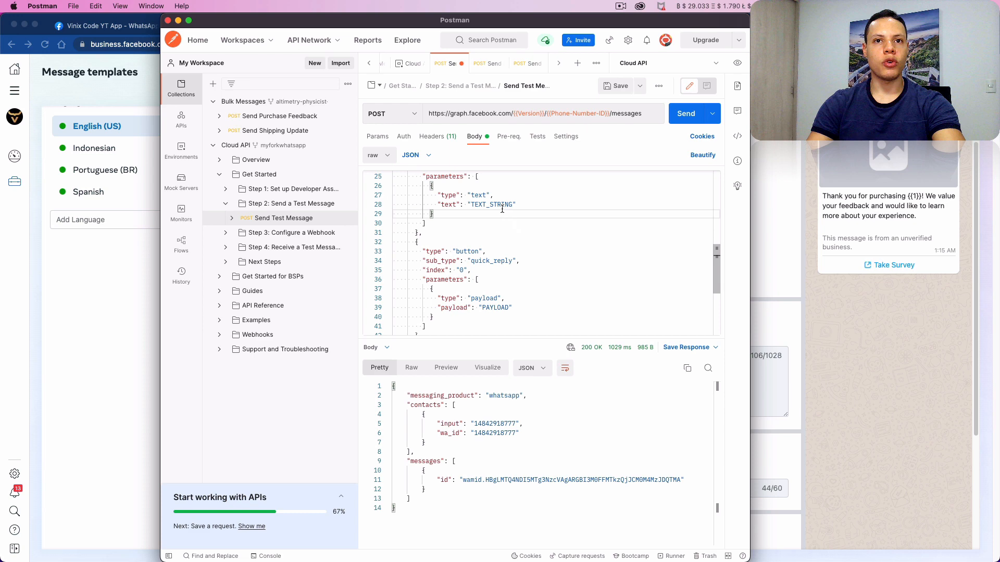
- Replace TEXT_STRING in the body's text parameter with "our winter collection!"
double_click(500, 204)
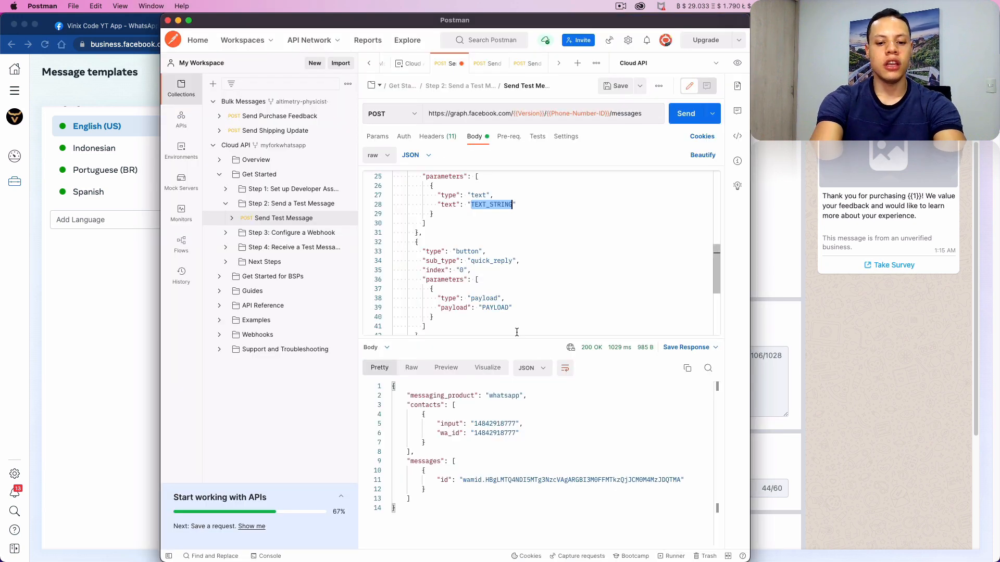
type("our winter collec")
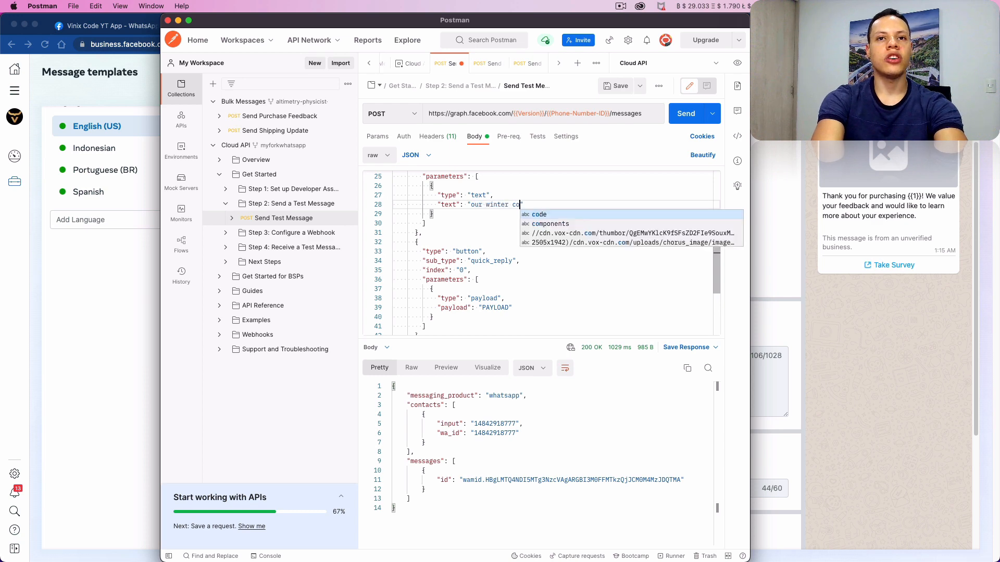
type("tio")
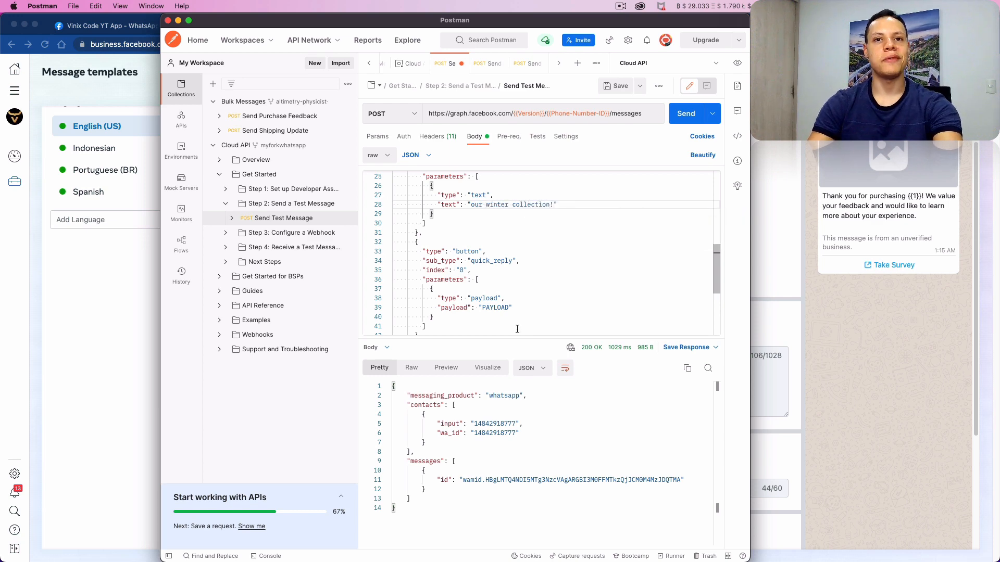
type("n!")
- Examine the Buttons section of the sample_purchase_feedback template in WhatsApp Manager, including its URL type and website URL
scroll(517, 329, "up", 1)
scroll(517, 329, "down", 4)
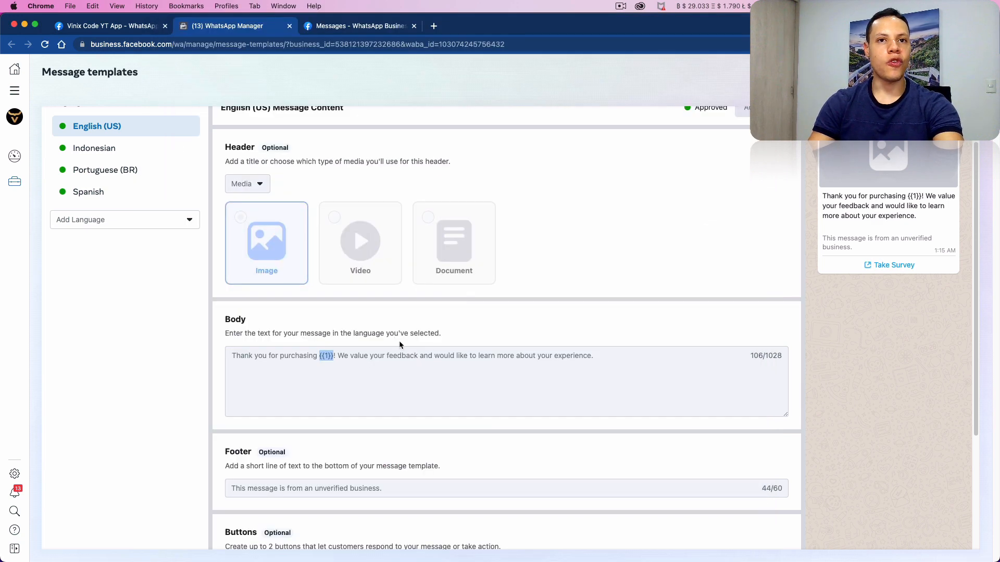
scroll(603, 297, "down", 3)
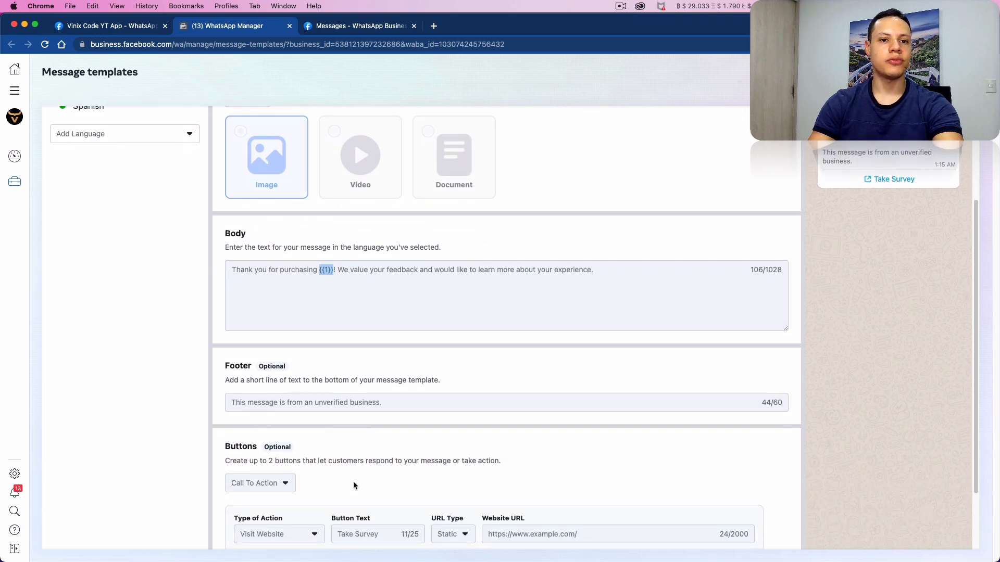
scroll(354, 486, "down", 3)
left_click_drag(492, 451, 591, 460)
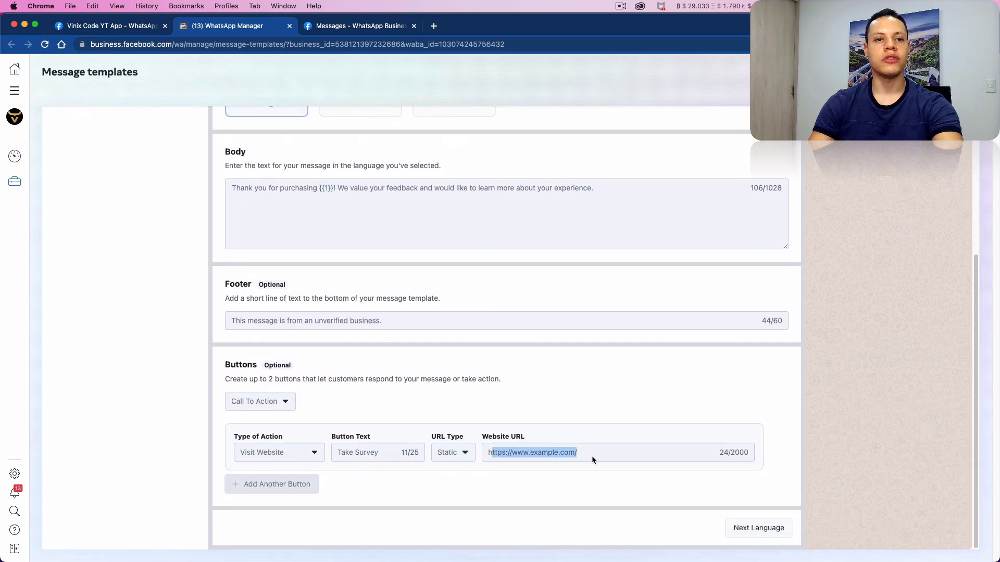
left_click(457, 432)
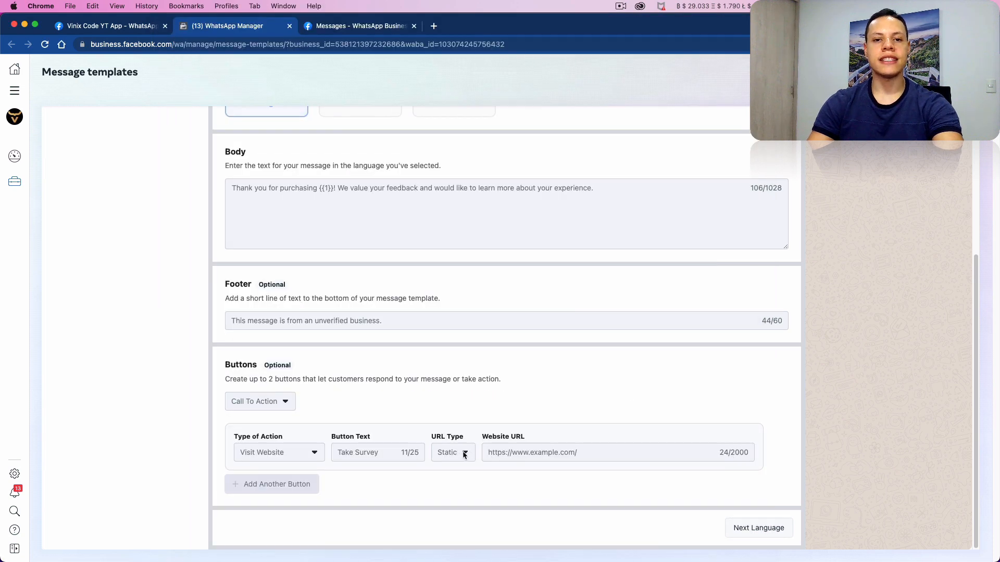
- Delete both quick_reply button components and the comma before them from the Postman request body
key("super+Tab")
scroll(391, 237, "up", 1)
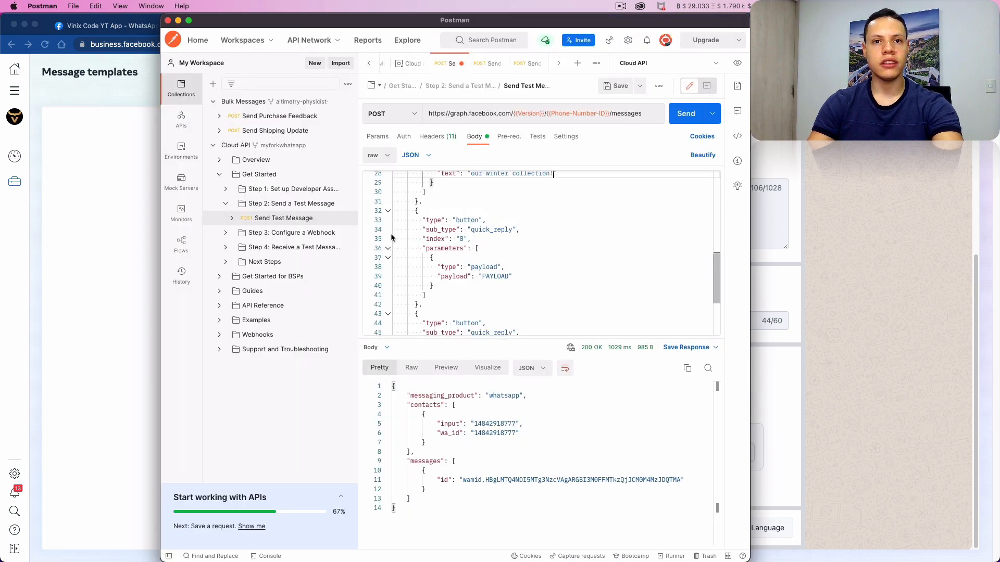
scroll(408, 243, "up", 1)
left_click(389, 235)
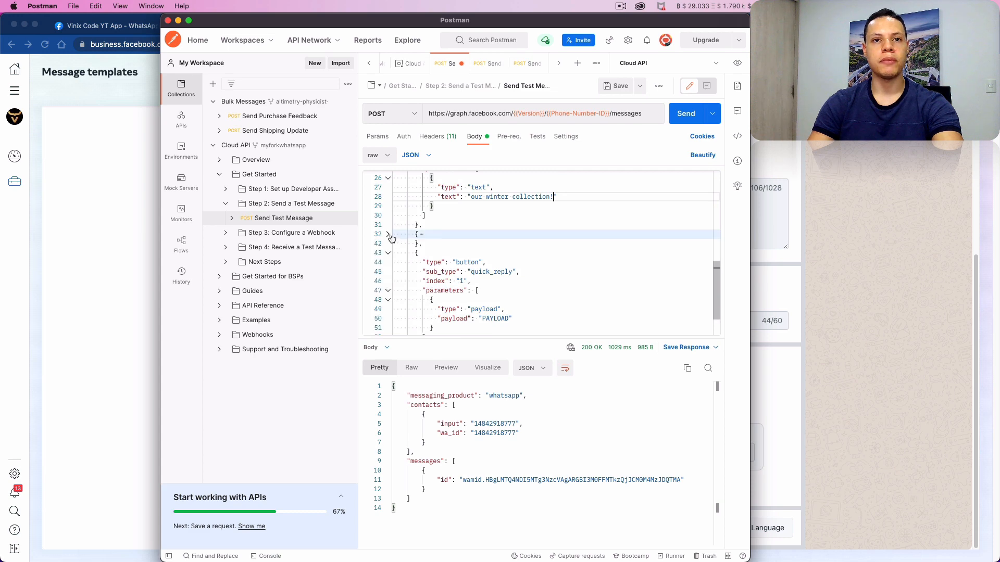
left_click(388, 254)
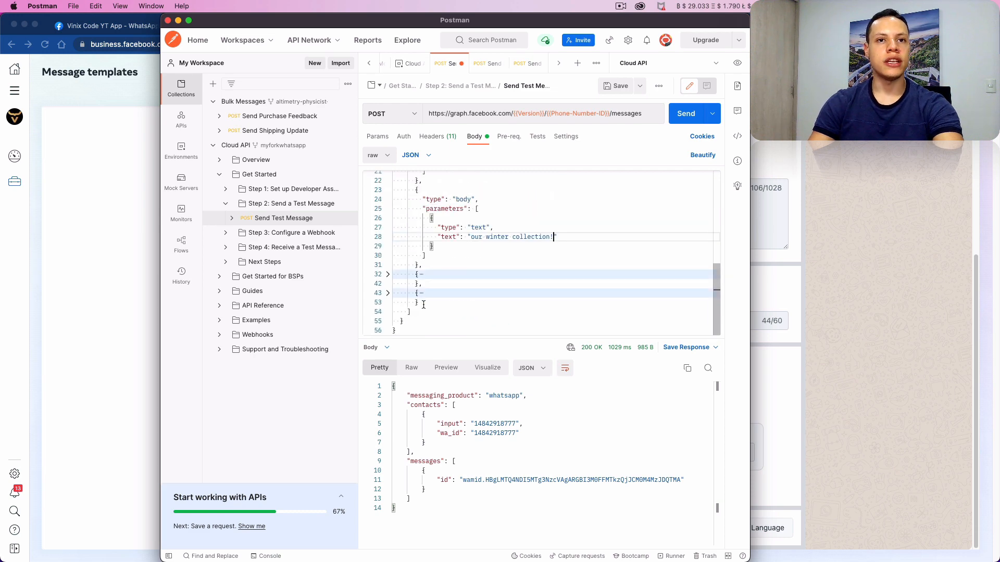
left_click_drag(423, 304, 416, 263)
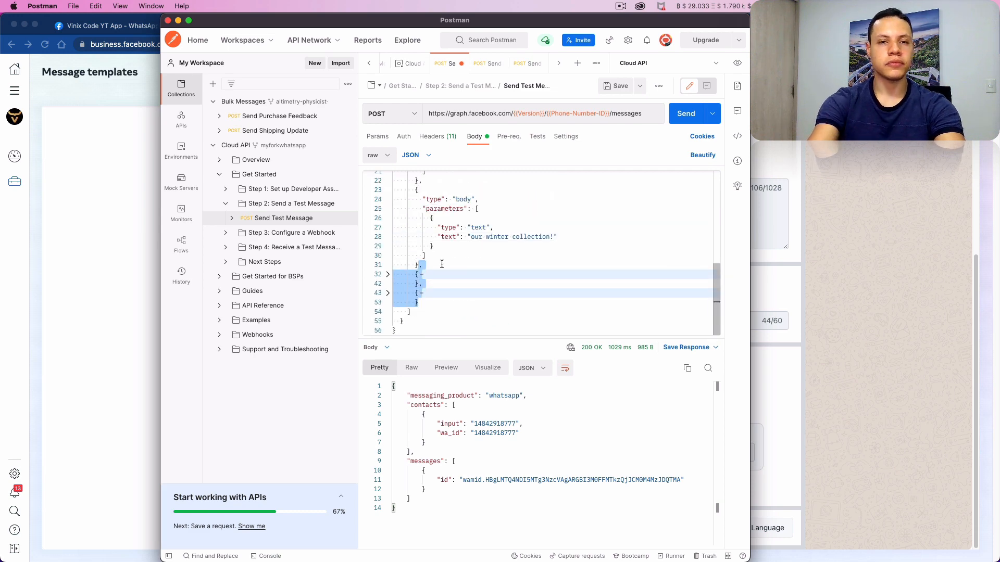
key("BackSpace")
- Review the trimmed request body from start to end and send the sample_purchase_feedback message request
scroll(539, 253, "up", 5)
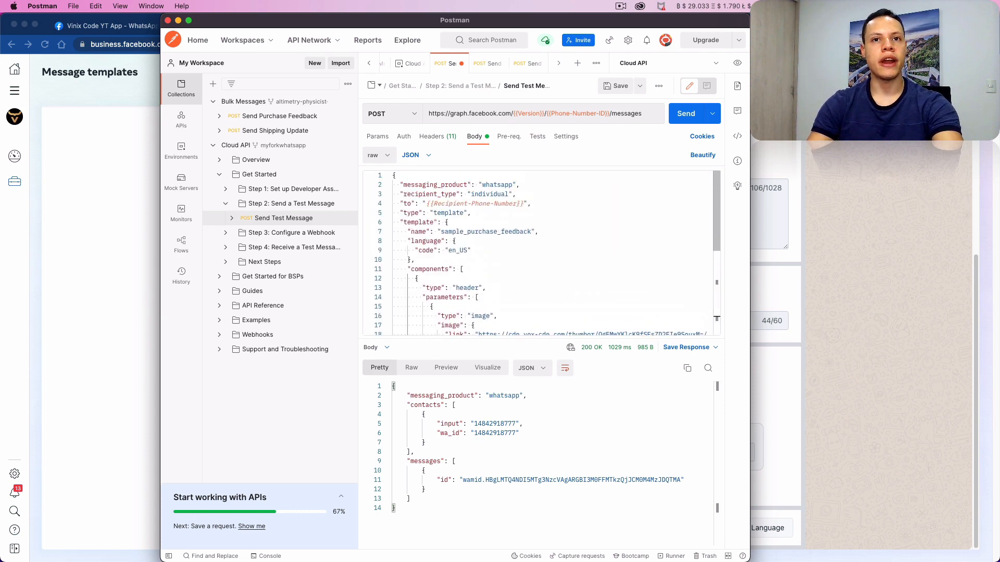
scroll(572, 265, "down", 5)
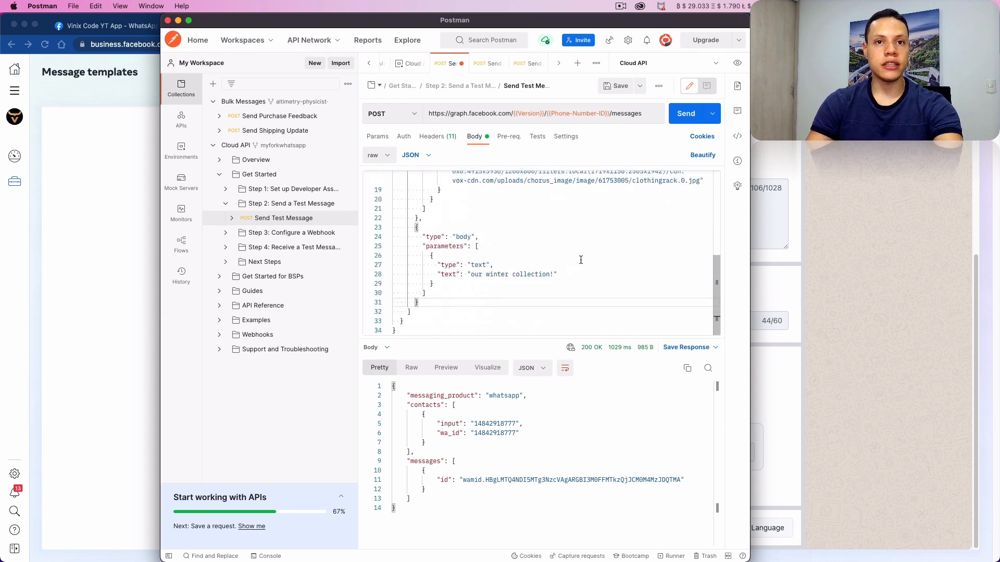
left_click(694, 118)
- Switch to WhatsApp and examine the received purchase feedback message's text and header image
key("super+Tab")
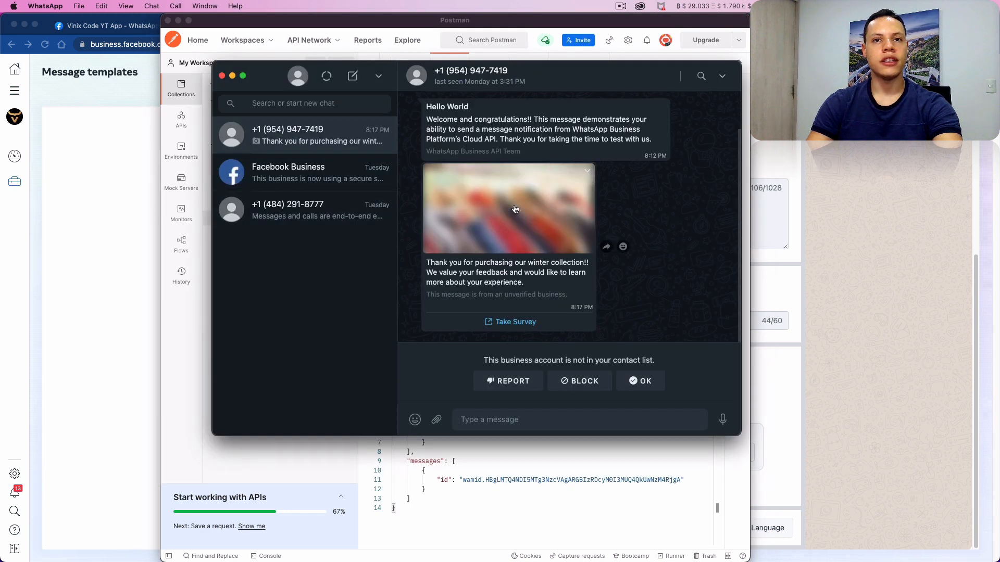
left_click_drag(588, 299, 464, 262)
left_click(444, 194)
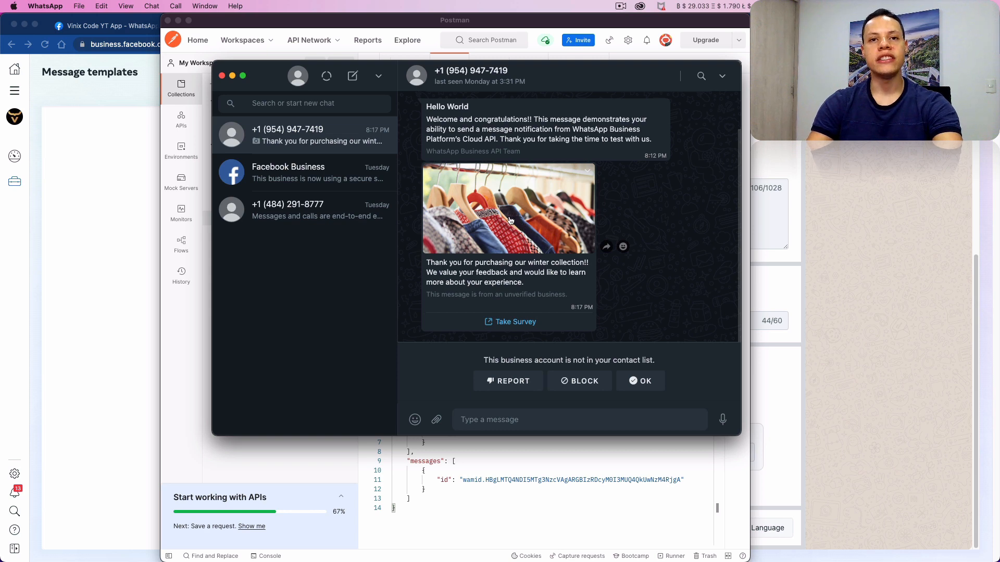
- Switch to Postman and duplicate the Send Test Message request in the Step 2: Send a Test Message folder
key("super+Tab")
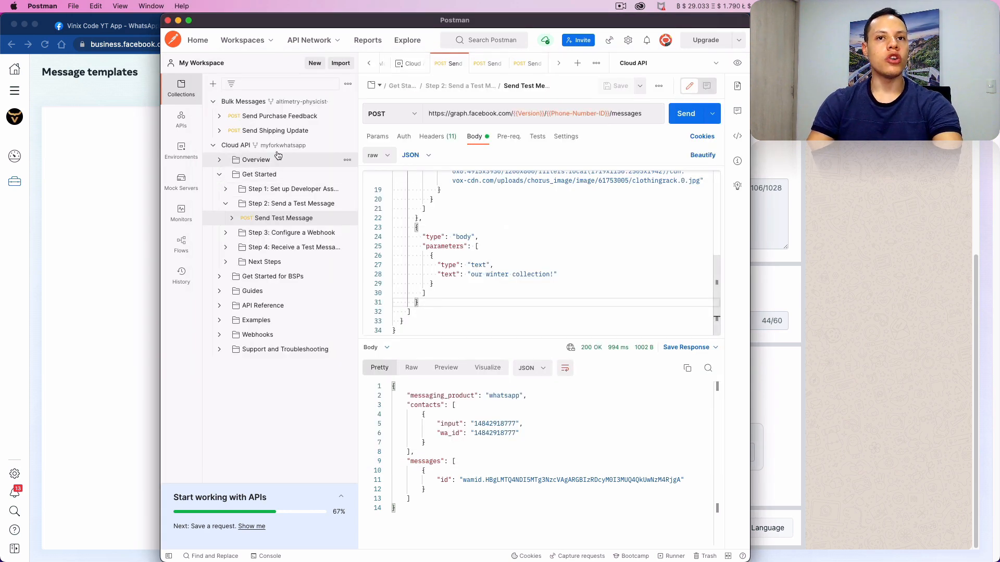
left_click(347, 218)
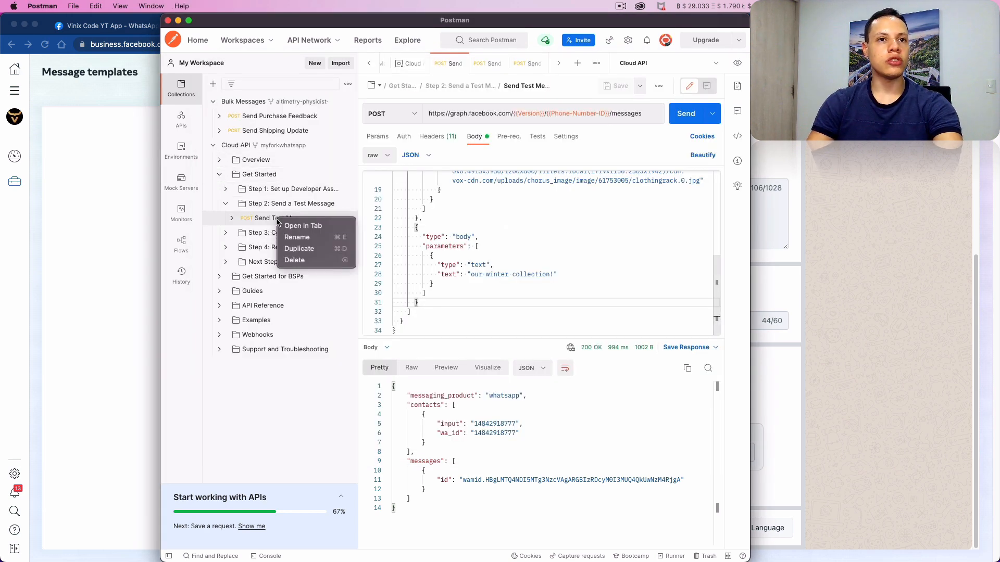
left_click(312, 248)
- Copy the whole JSON body of the Send Shipping Update request over the body of the Send Test Message Copy request
left_click(281, 131)
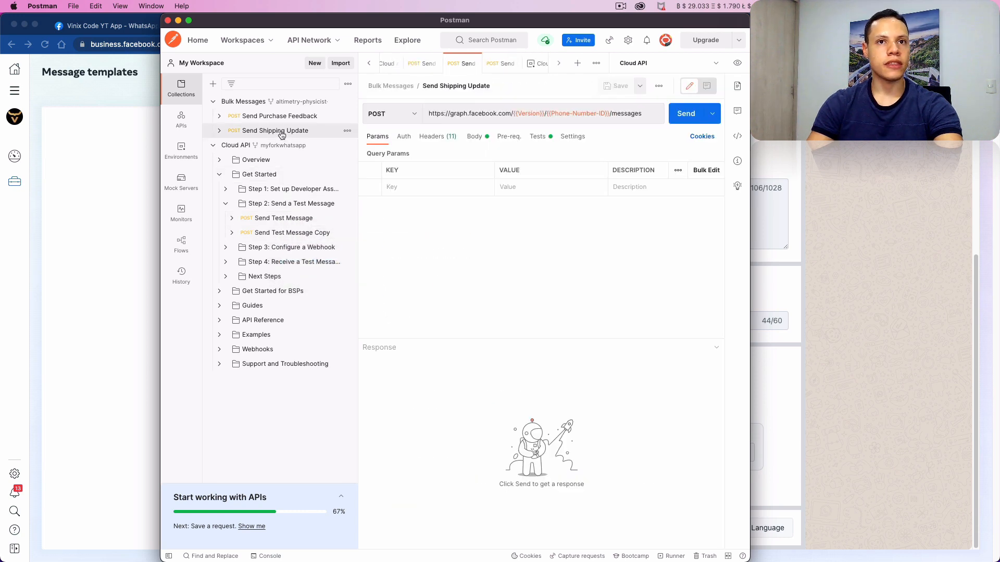
left_click(487, 137)
left_click(531, 271)
key("super+a")
key("super+c")
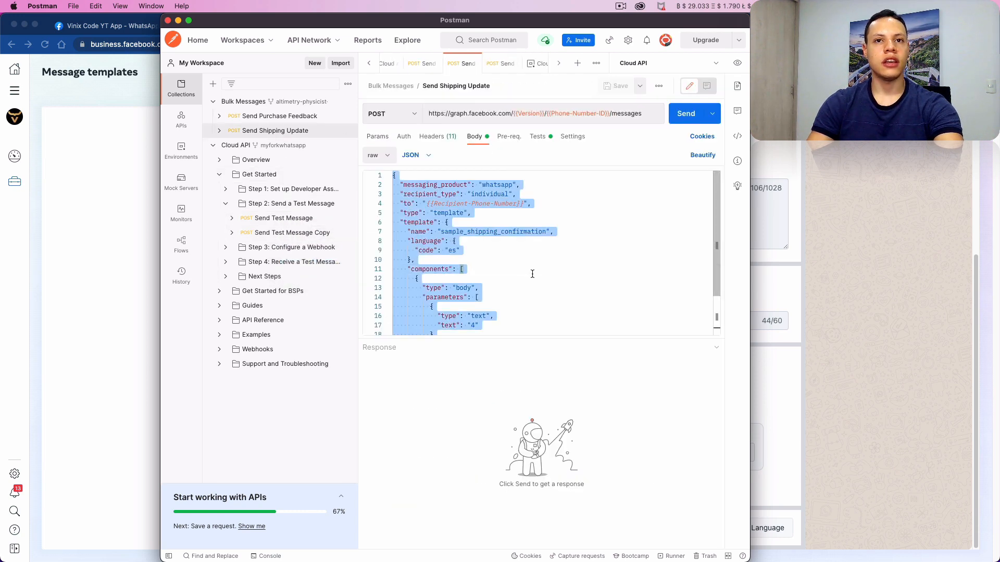
left_click(317, 233)
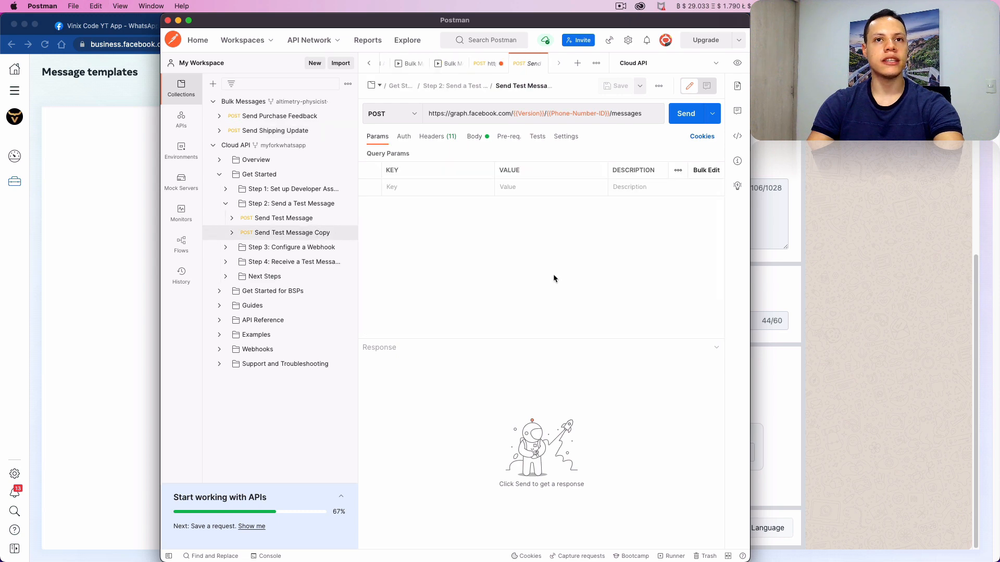
left_click(485, 136)
left_click(520, 260)
key("super+a")
key("super+v")
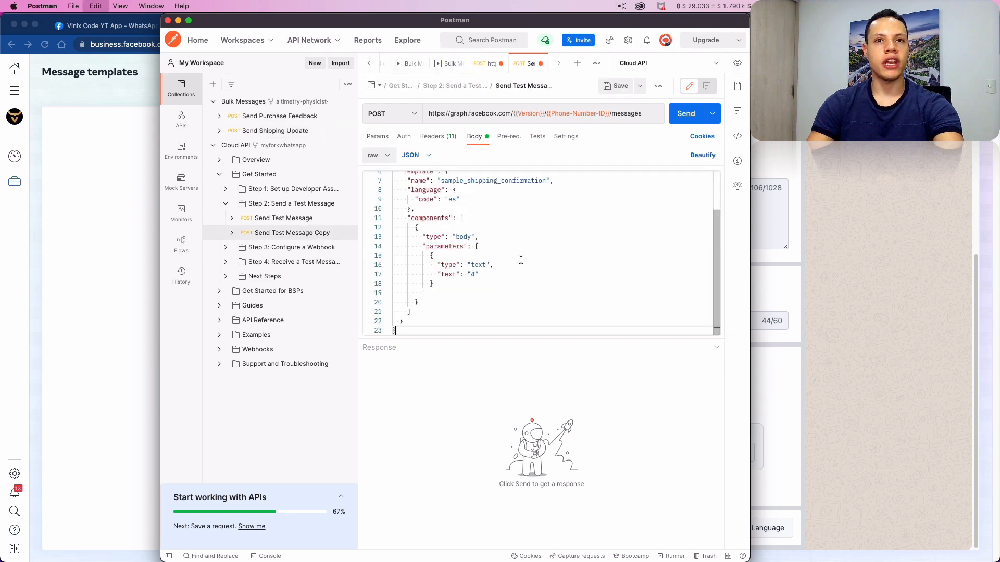
- Set the language code of the sample_shipping_confirmation template to en_US in the copied request's body
scroll(521, 260, "up", 3)
double_click(456, 252)
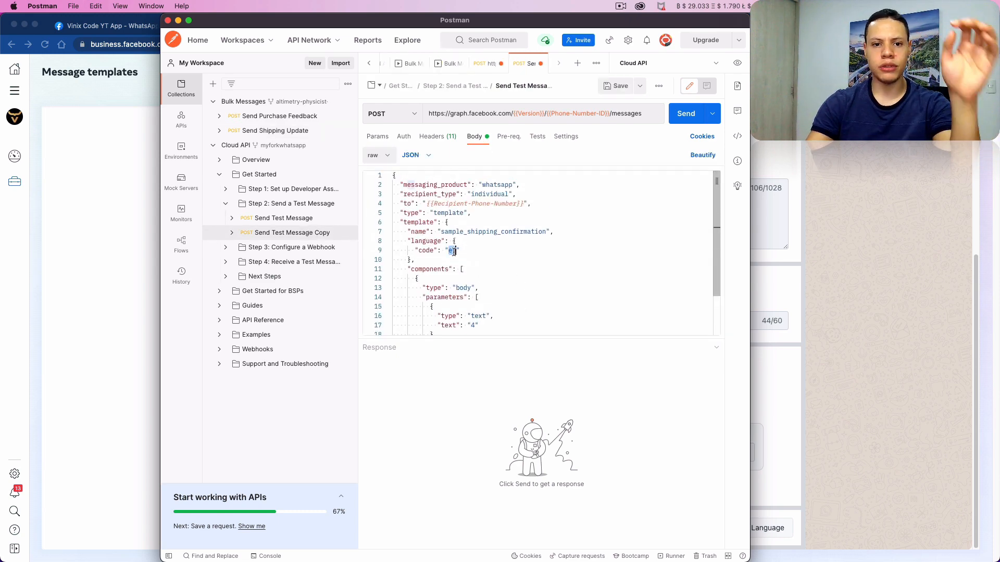
type("en_US")
scroll(518, 237, "down", 2)
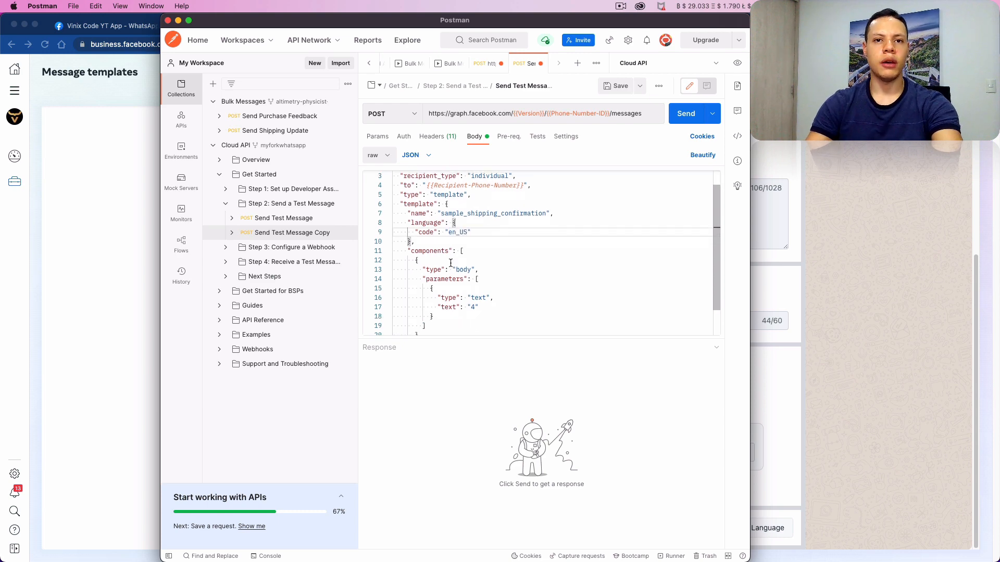
scroll(518, 236, "up", 2)
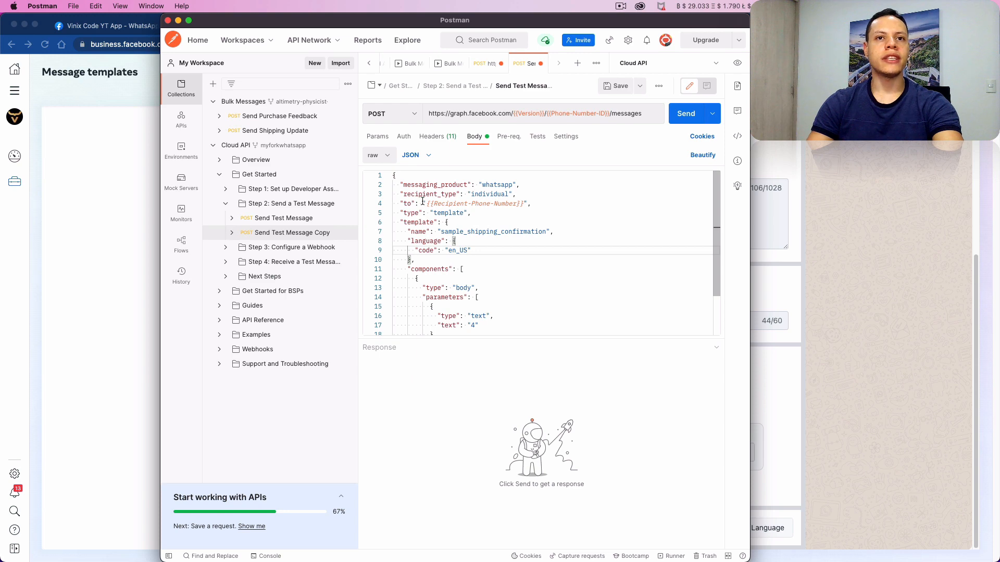
- Review the body of the original Send Test Message request and rename that request as Purchase Feedback
left_click(284, 219)
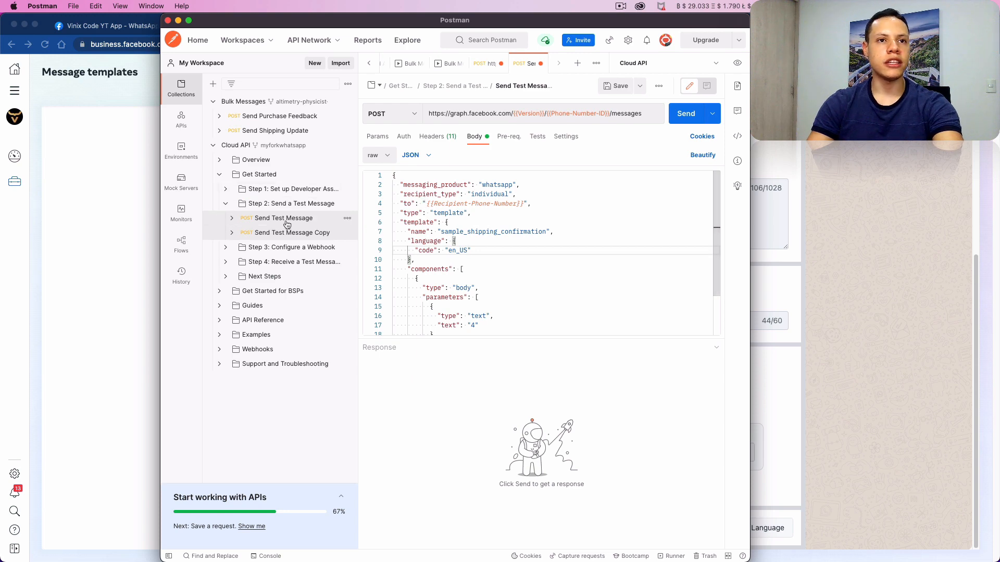
scroll(557, 299, "up", 5)
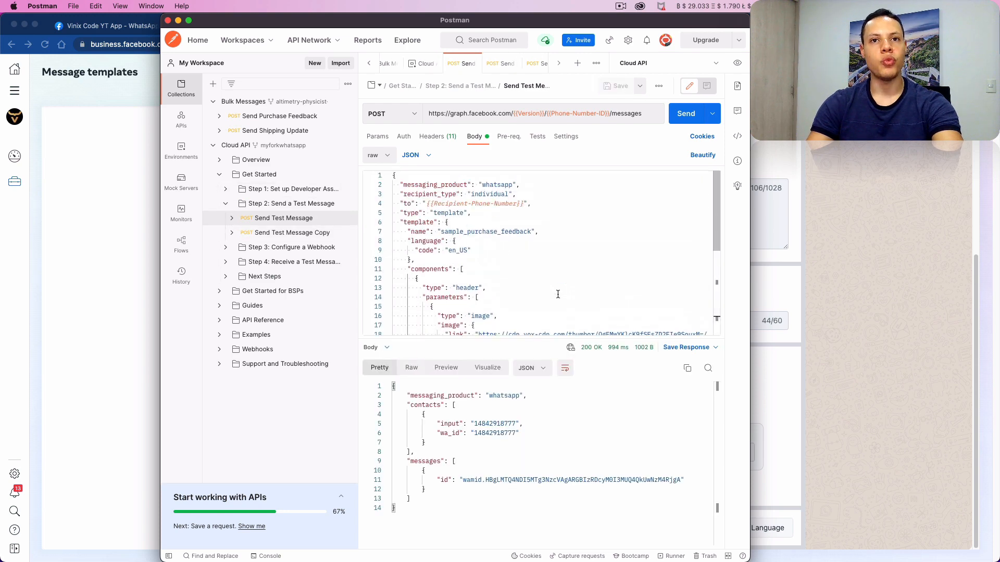
scroll(541, 296, "down", 5)
scroll(536, 295, "up", 2)
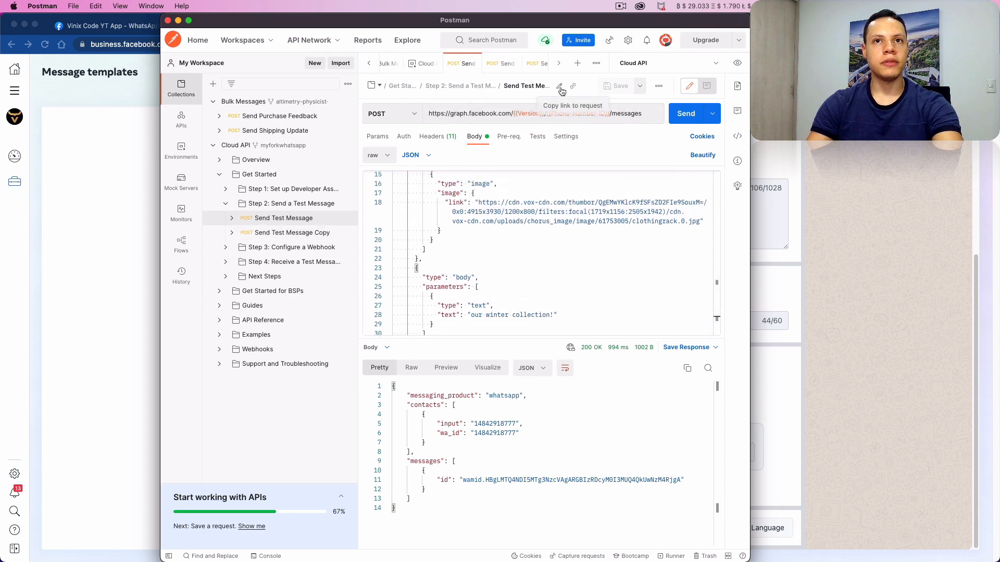
left_click(561, 87)
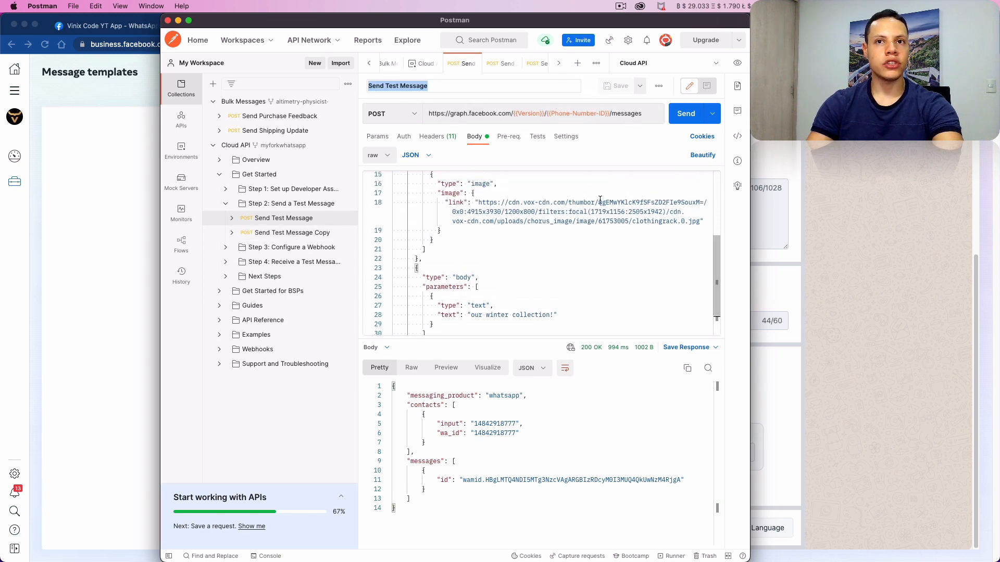
type("Purchas")
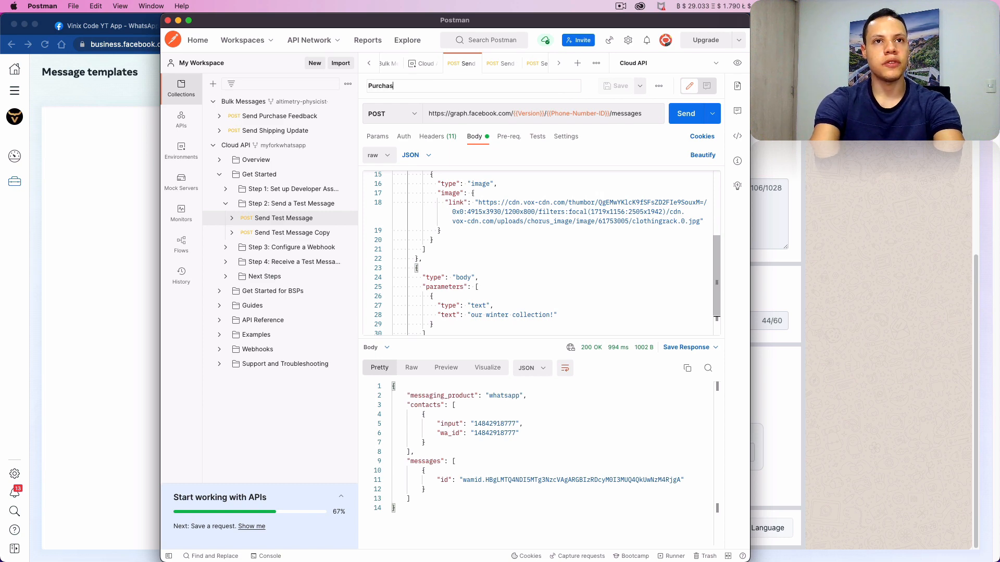
type("e Feedback")
key("Return")
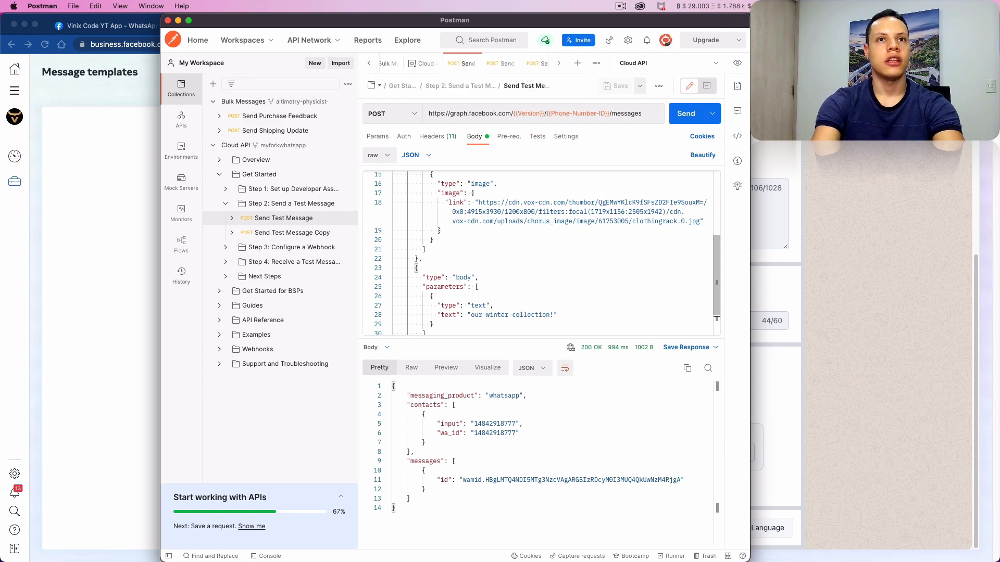
- Rename the Send Test Message Copy request as Shipping Update
left_click(335, 237)
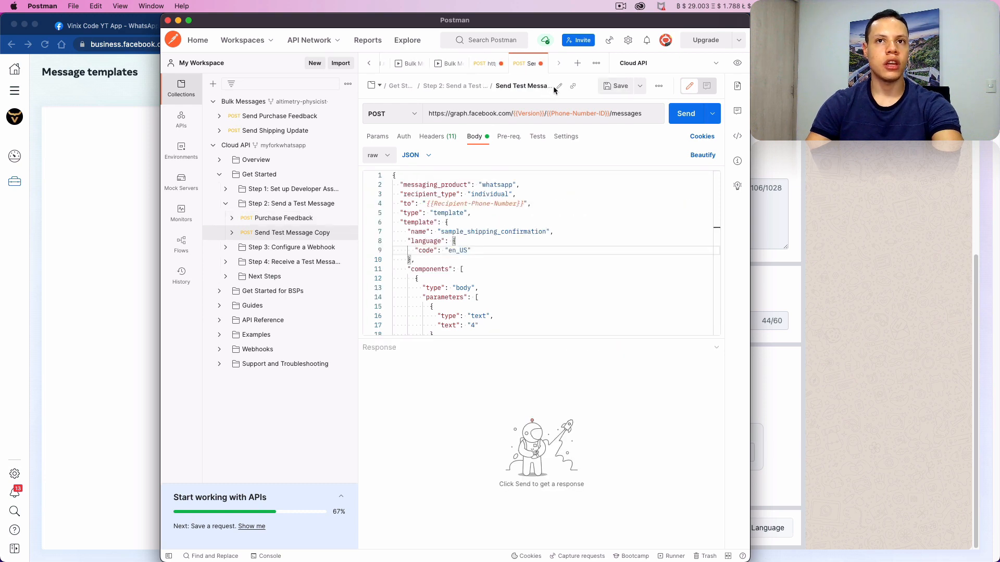
left_click(558, 86)
type("Shipping U")
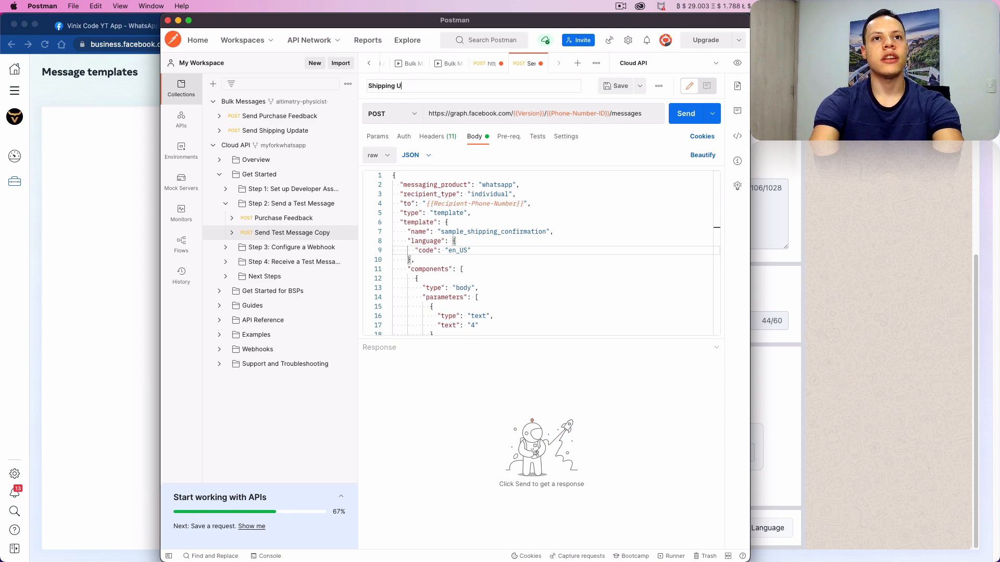
type("pdate")
key("Return")
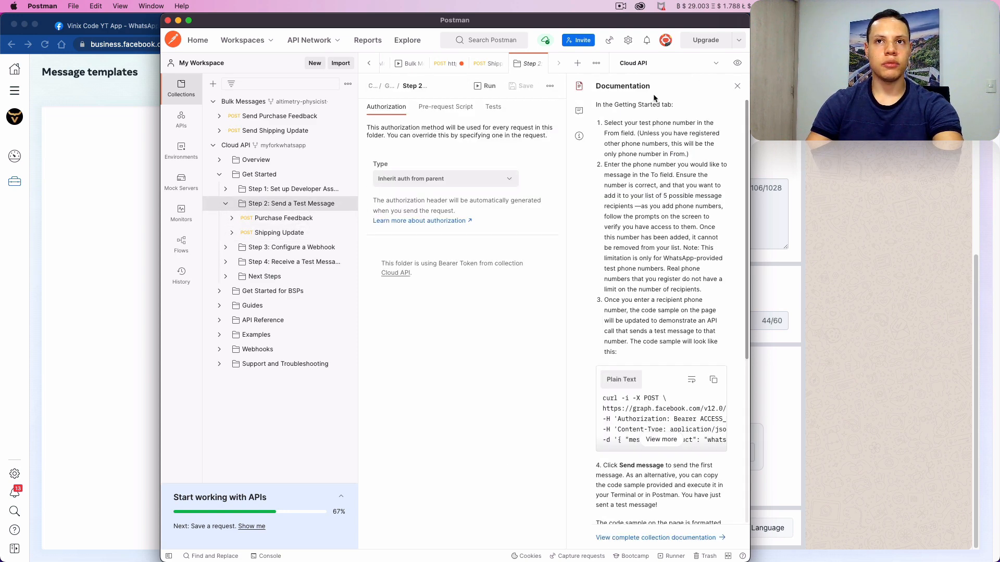
- Close the folder's documentation and review the header image and body components in the Purchase Feedback request body
left_click(737, 86)
left_click(312, 218)
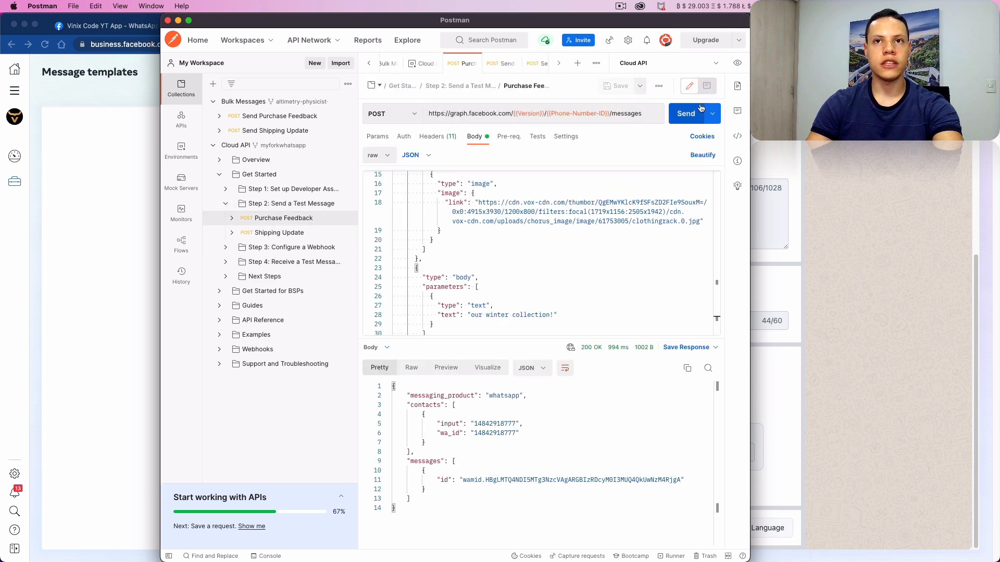
left_click(508, 250)
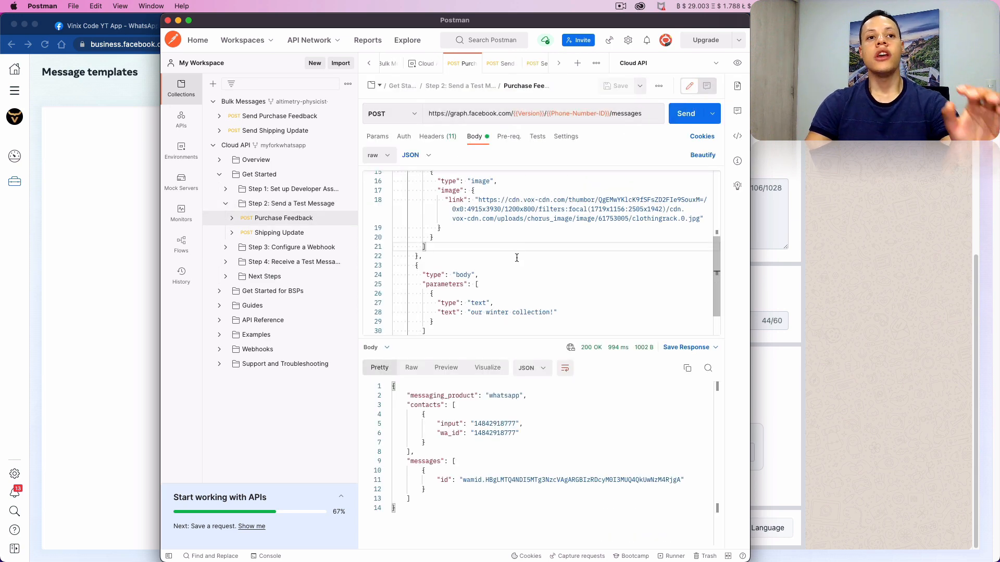
scroll(510, 253, "up", 3)
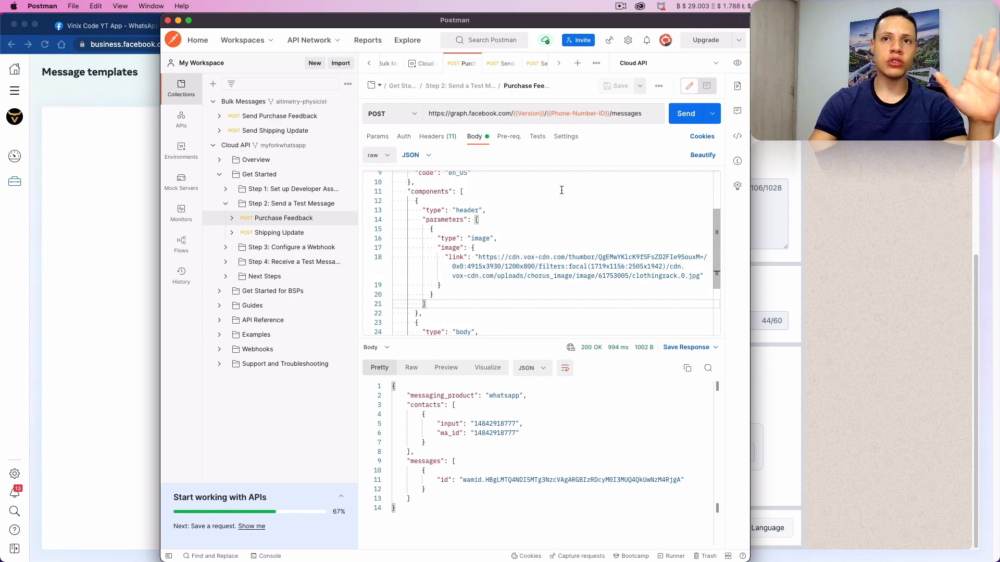
scroll(561, 191, "up", 1)
- Send the Shipping Update request, check the received shipping message in WhatsApp, and return to Postman
left_click(315, 233)
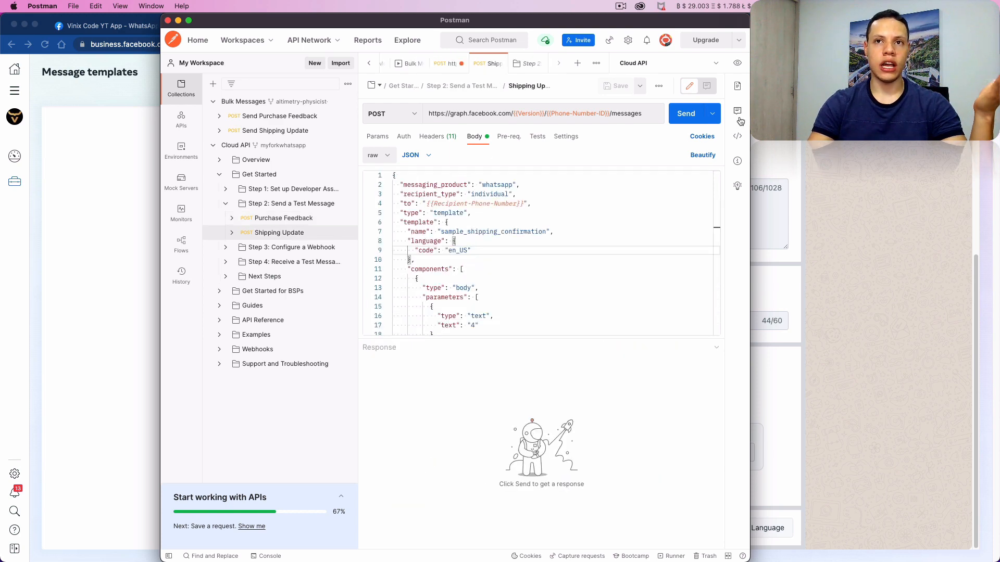
left_click(682, 114)
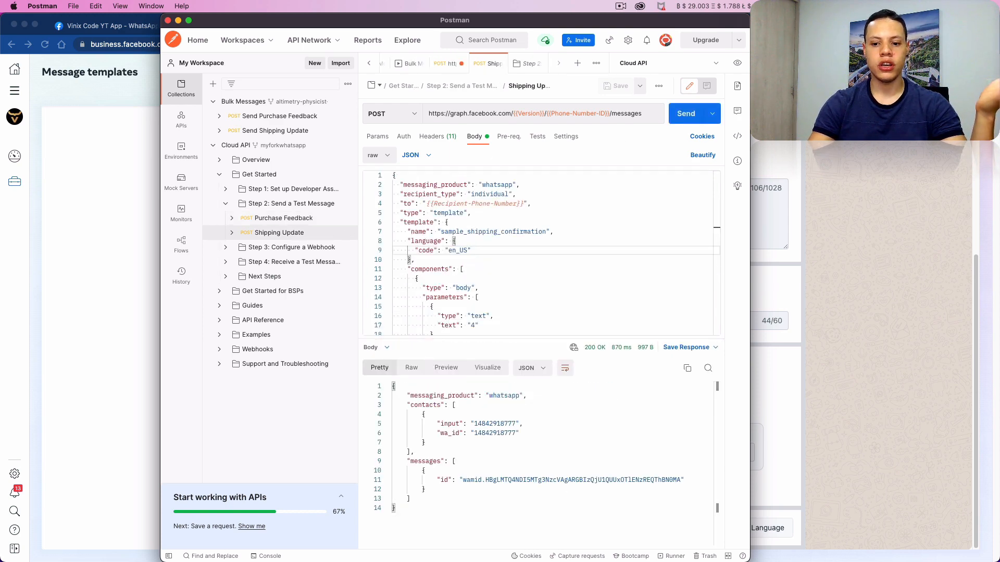
key("super+Tab")
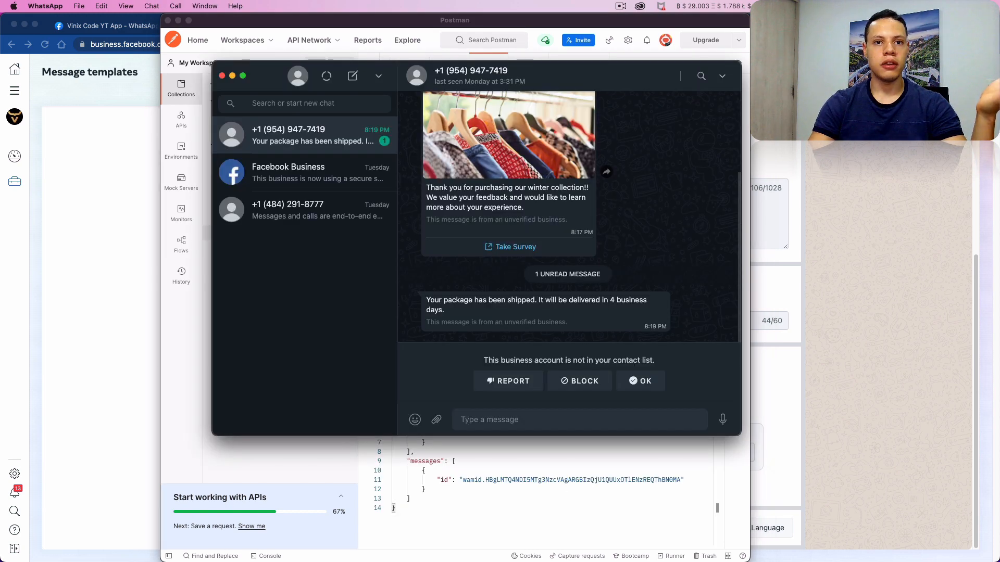
triple_click(444, 308)
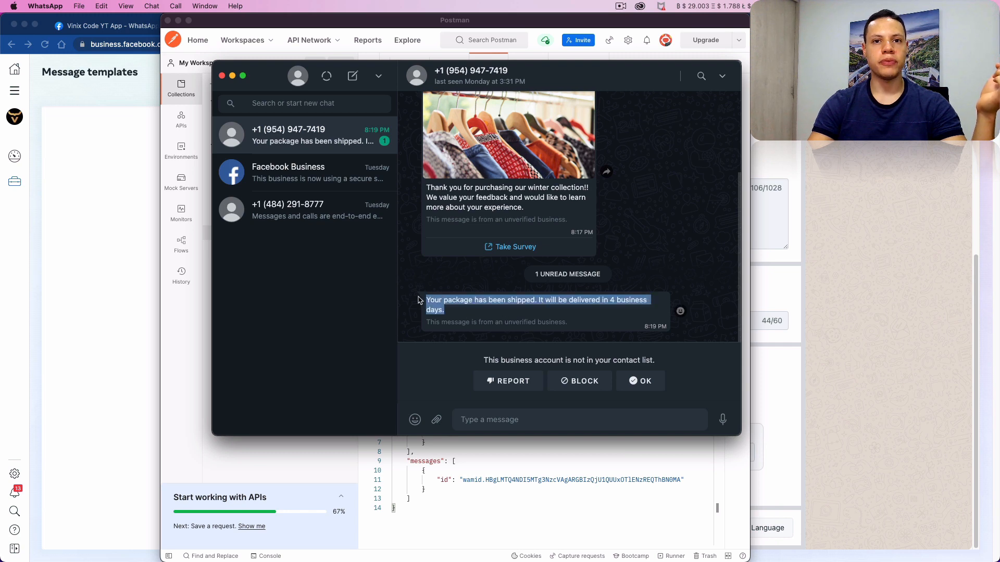
left_click(549, 449)
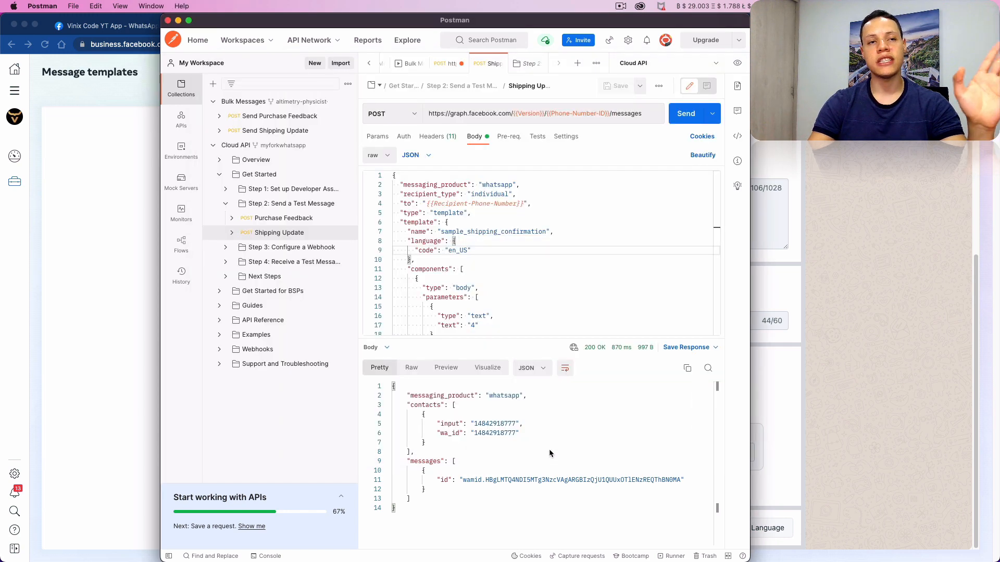
- Browse the test script snippets of the Purchase Feedback request and send the request again to check its response status
left_click(292, 219)
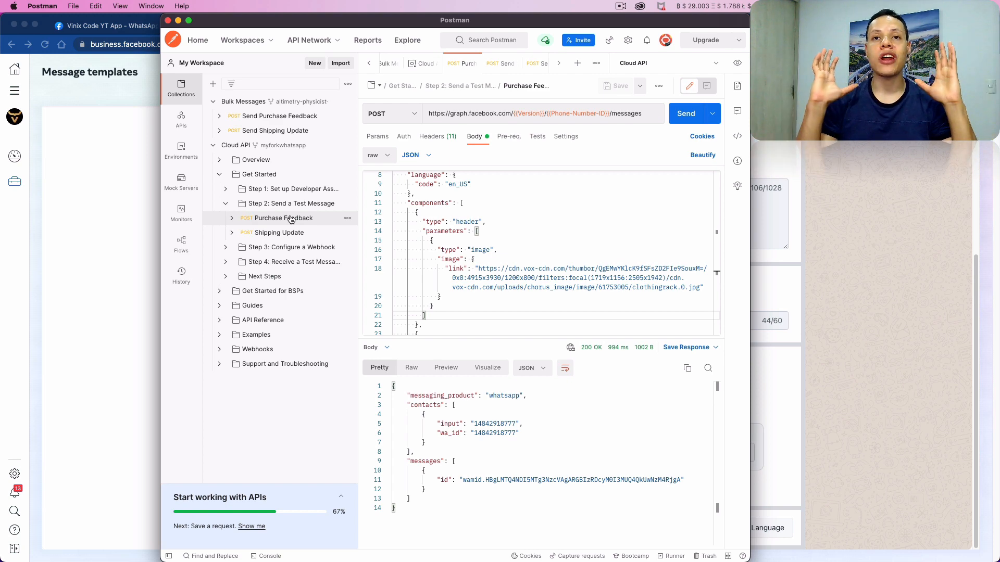
left_click(535, 140)
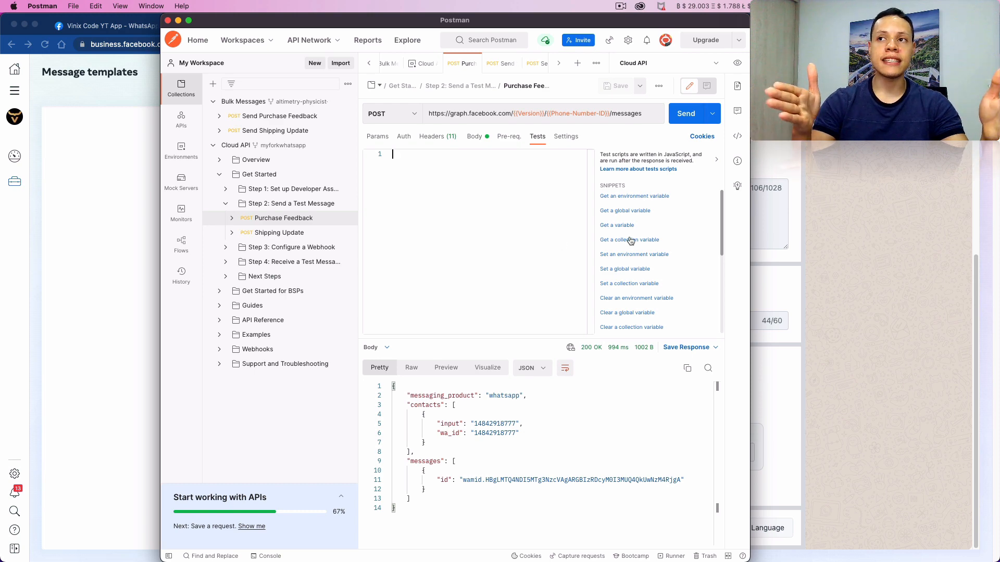
scroll(628, 243, "down", 5)
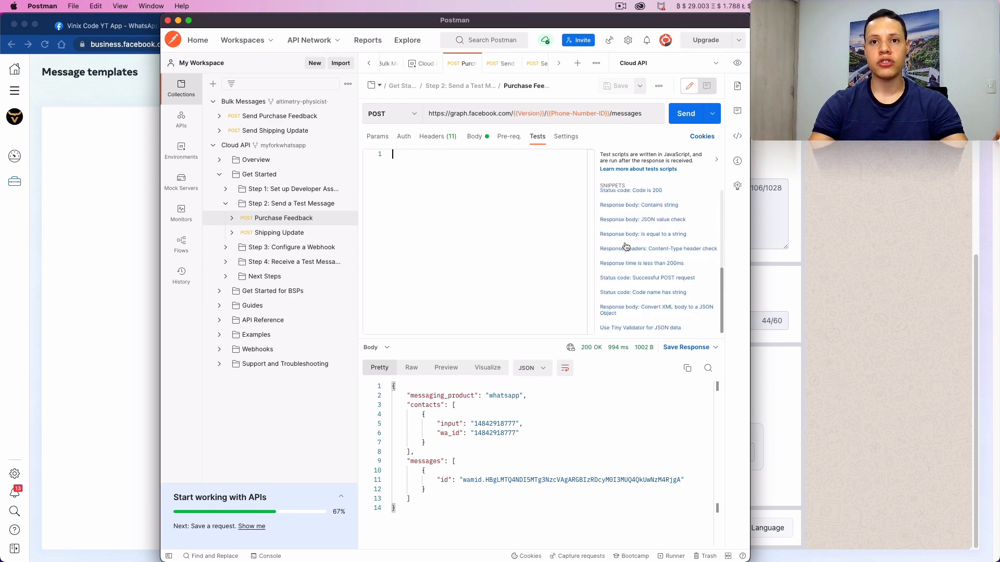
left_click(687, 115)
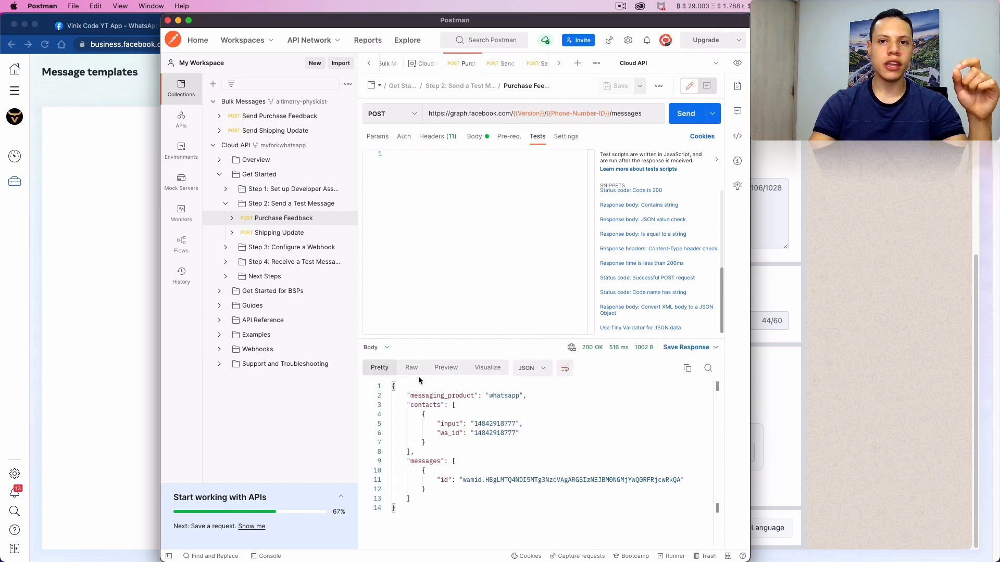
mouse_move(589, 352)
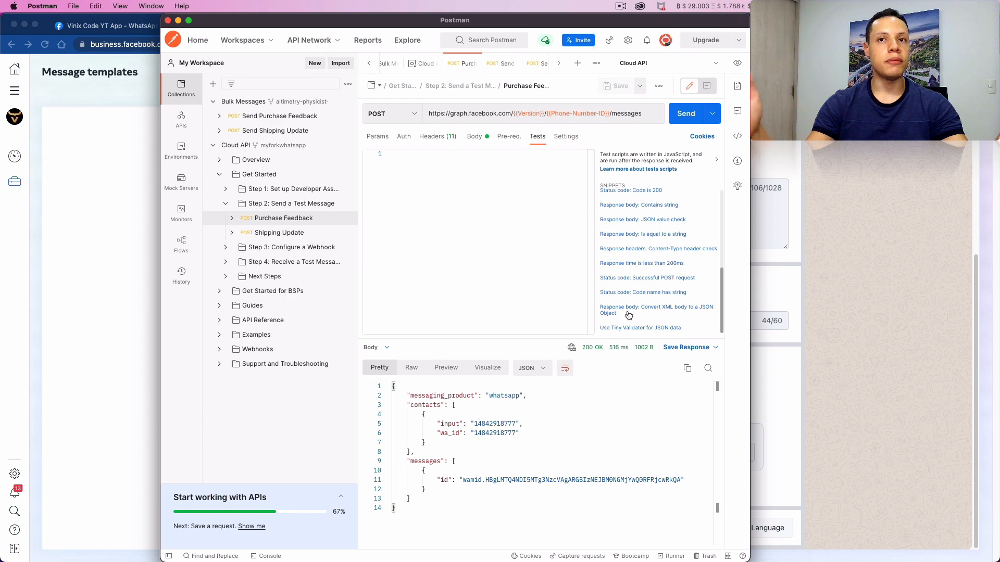
- Add the "Status code: Code is 200" test snippet to the Purchase Feedback request, resend it and view the test results
scroll(630, 307, "up", 1)
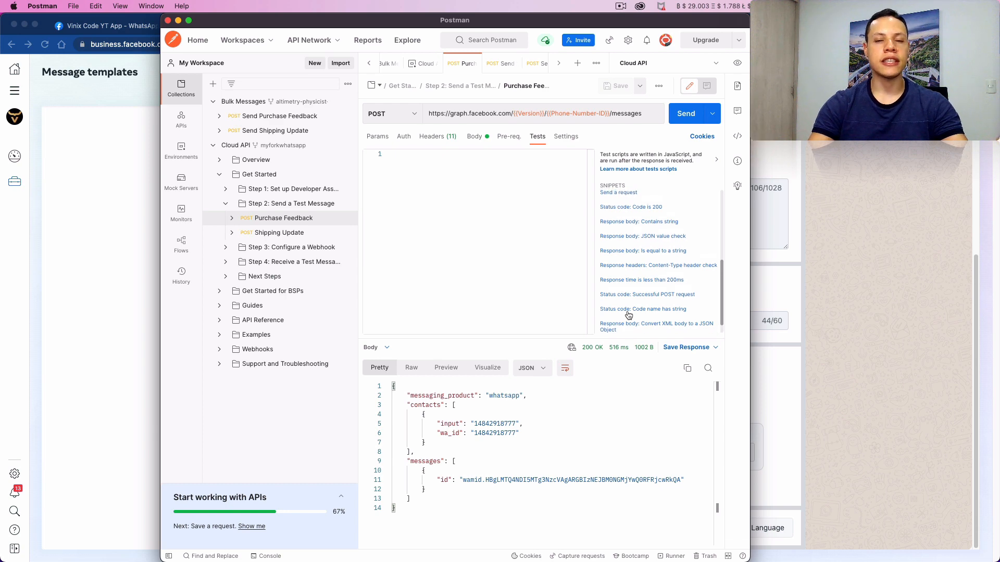
left_click(628, 208)
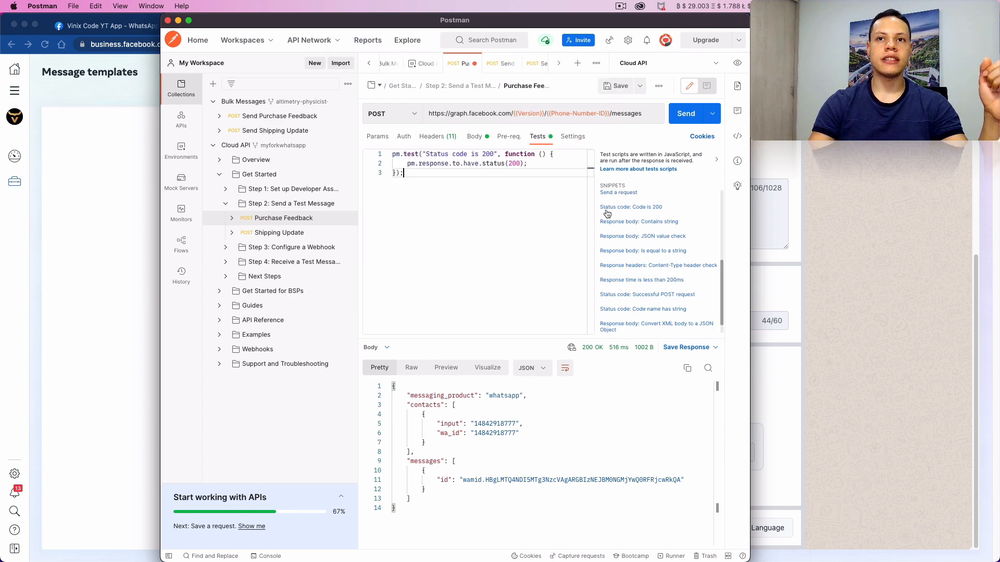
left_click(686, 121)
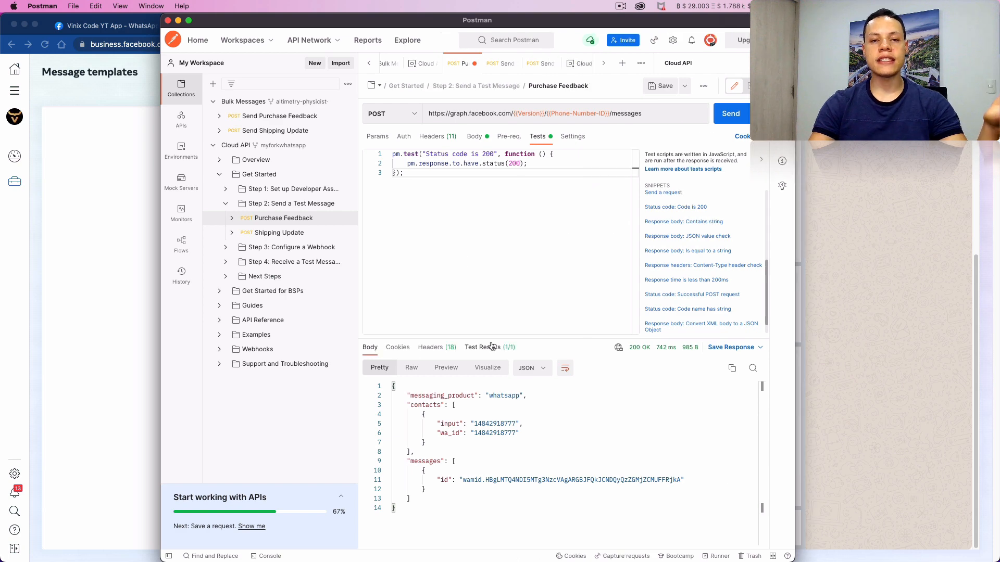
left_click(492, 346)
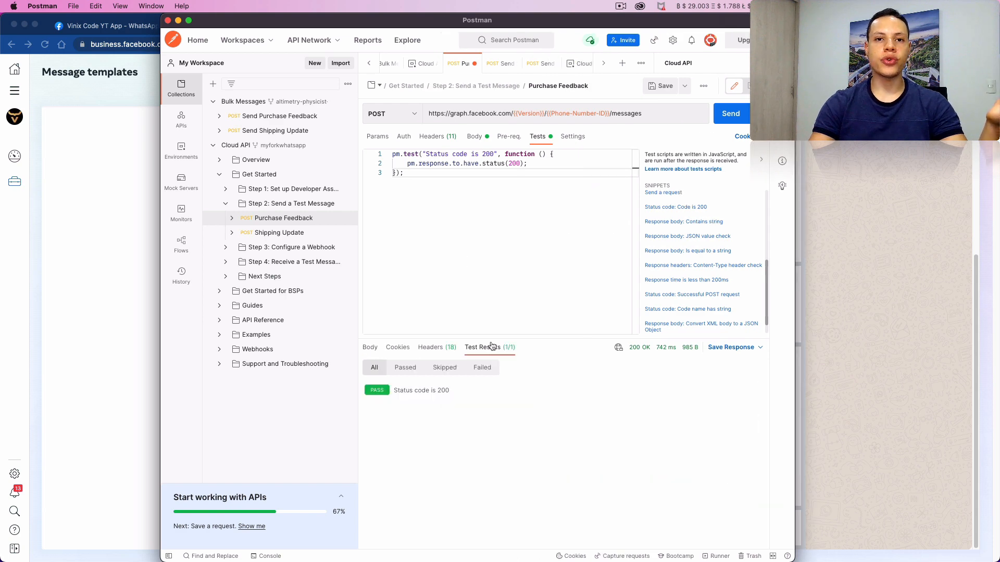
- Change the header component's type to "header2" in the Purchase Feedback request body and resend the request
left_click_drag(473, 395, 391, 388)
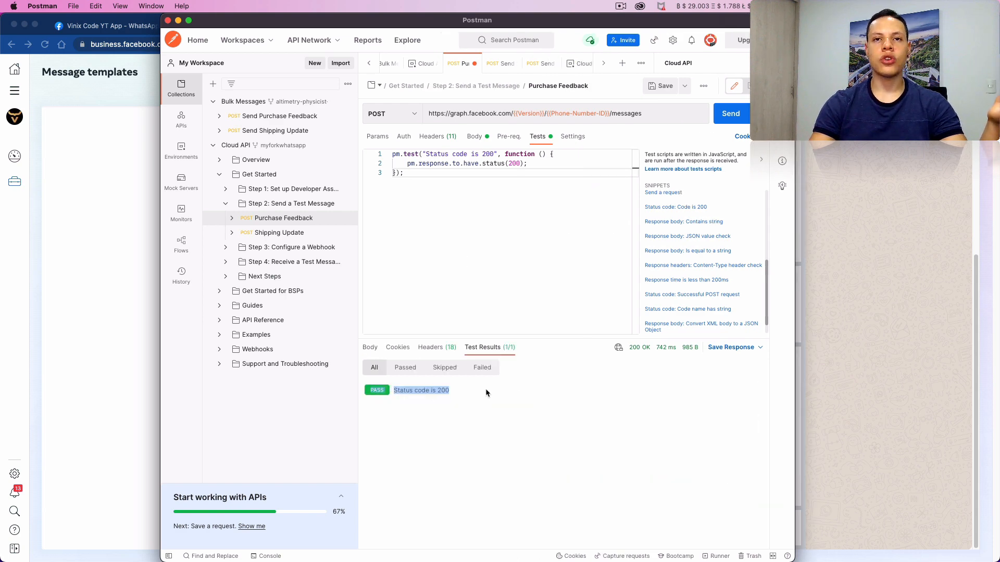
left_click(476, 137)
scroll(466, 229, "up", 5)
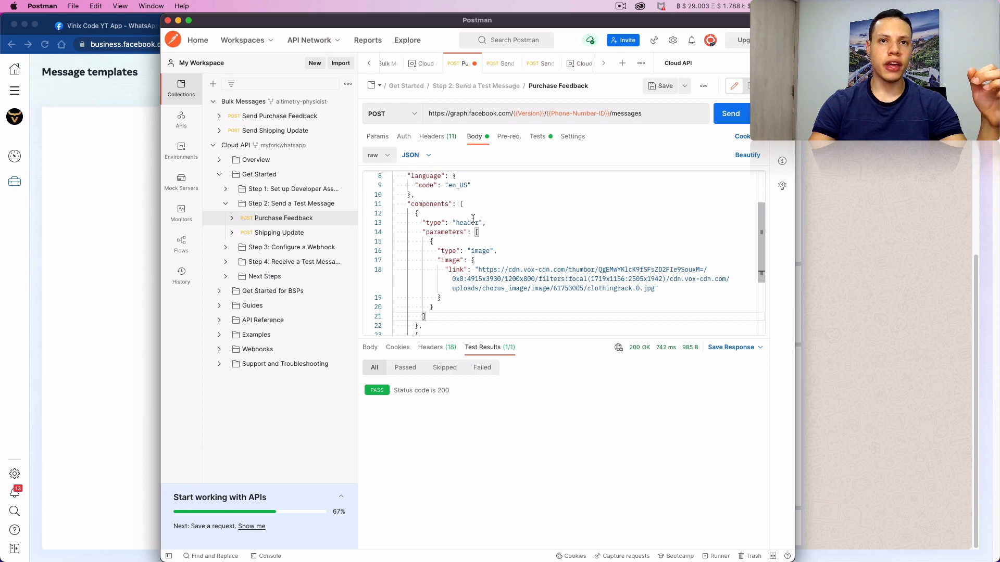
left_click_drag(457, 289, 477, 283)
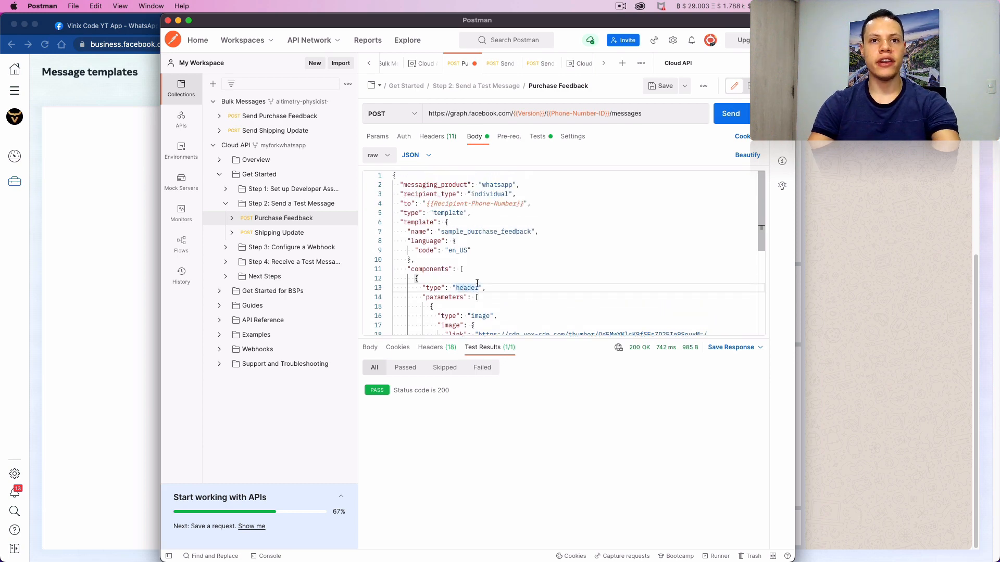
left_click(477, 288)
type("2")
key("super+Return")
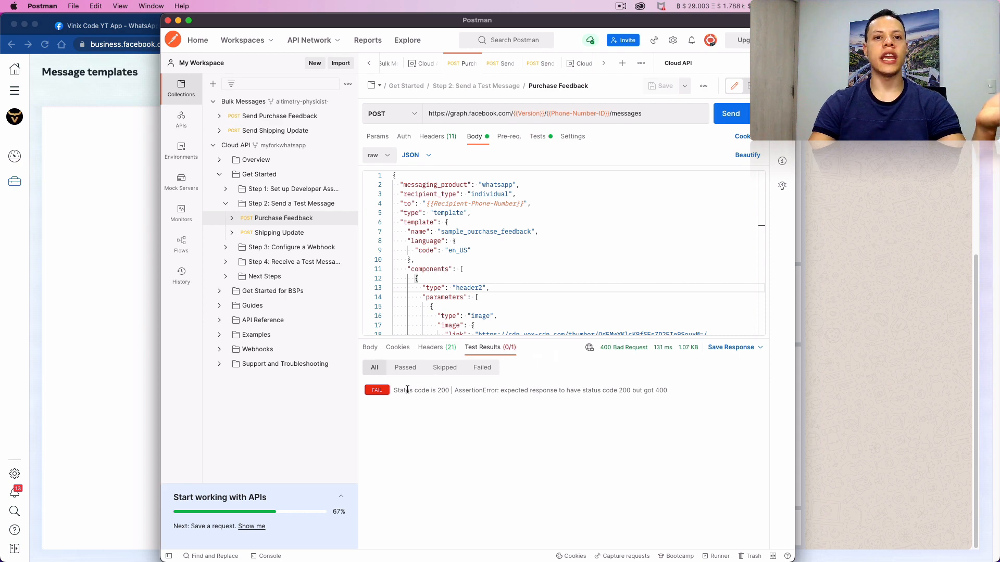
- Examine the failed test result and the error message in the Purchase Feedback response body
mouse_move(601, 353)
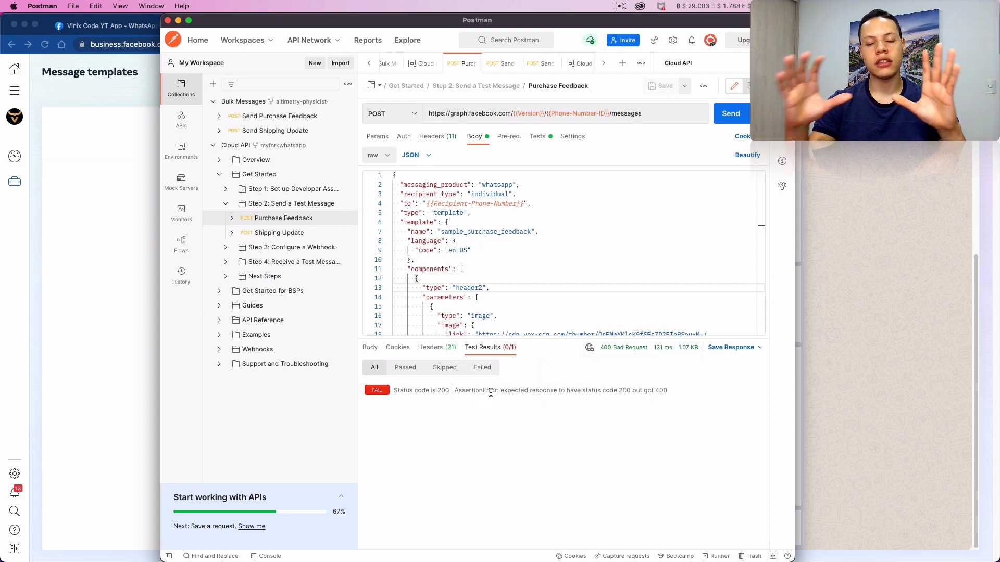
left_click(370, 348)
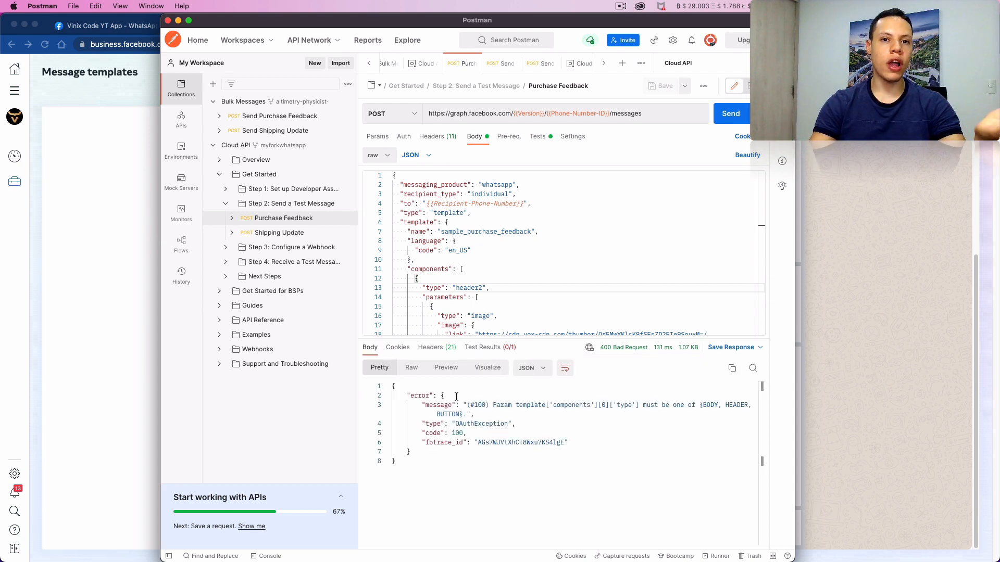
left_click_drag(517, 406, 489, 415)
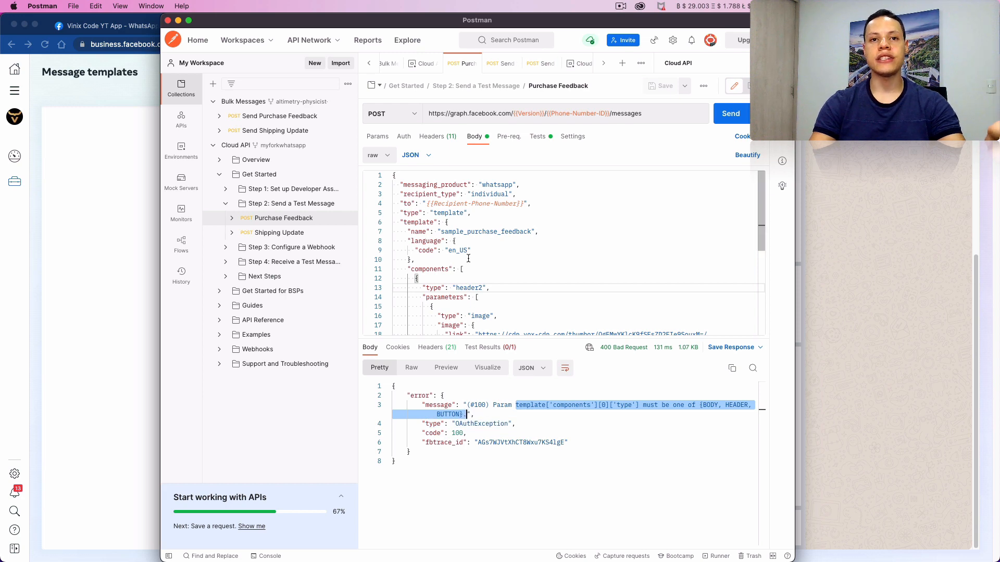
- Restore the header component's type to "header" in the Purchase Feedback request body and save the request
double_click(475, 288)
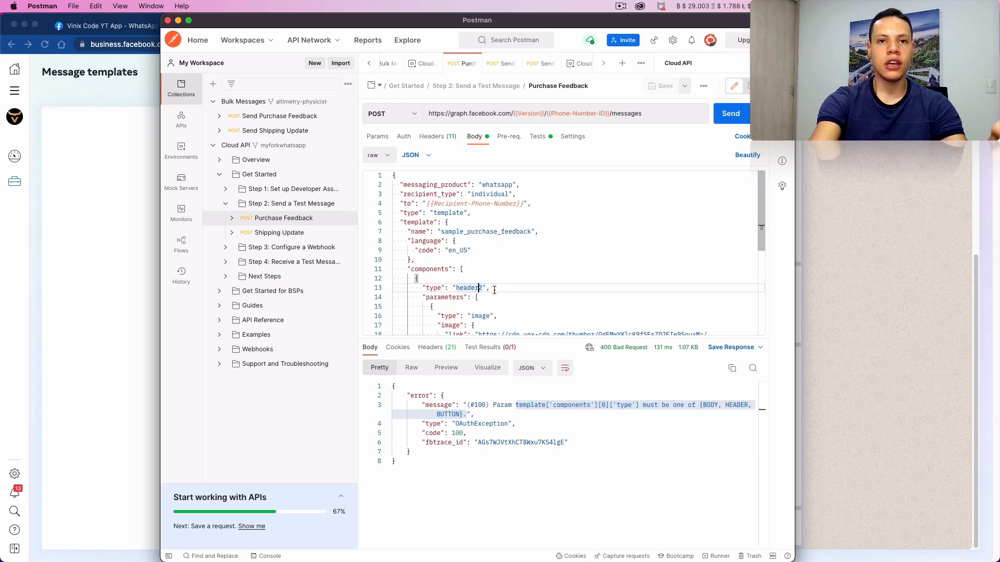
key("BackSpace")
key("super+s")
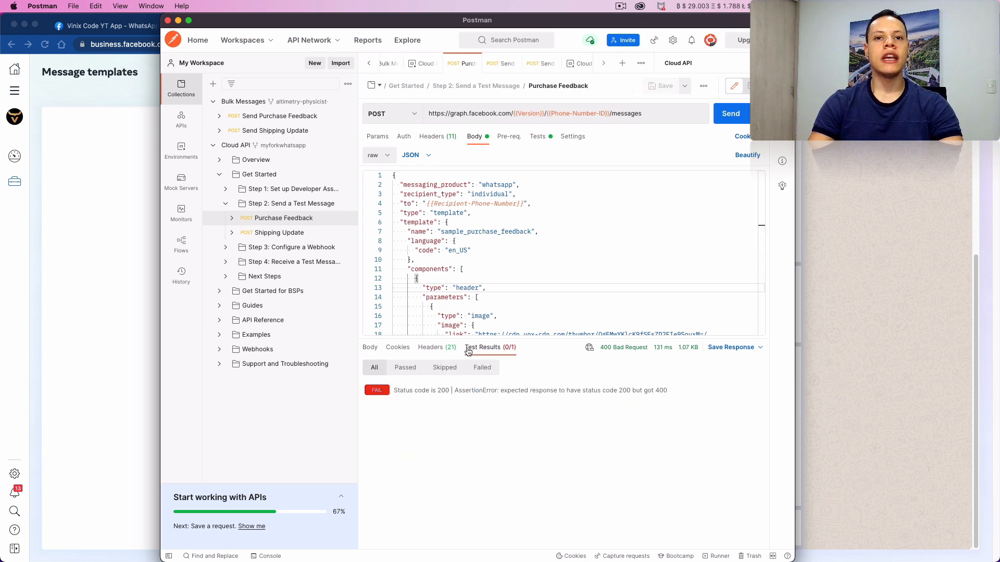
- Compare the Shipping Update and Purchase Feedback requests and delete the whole test script from Purchase Feedback
left_click(302, 232)
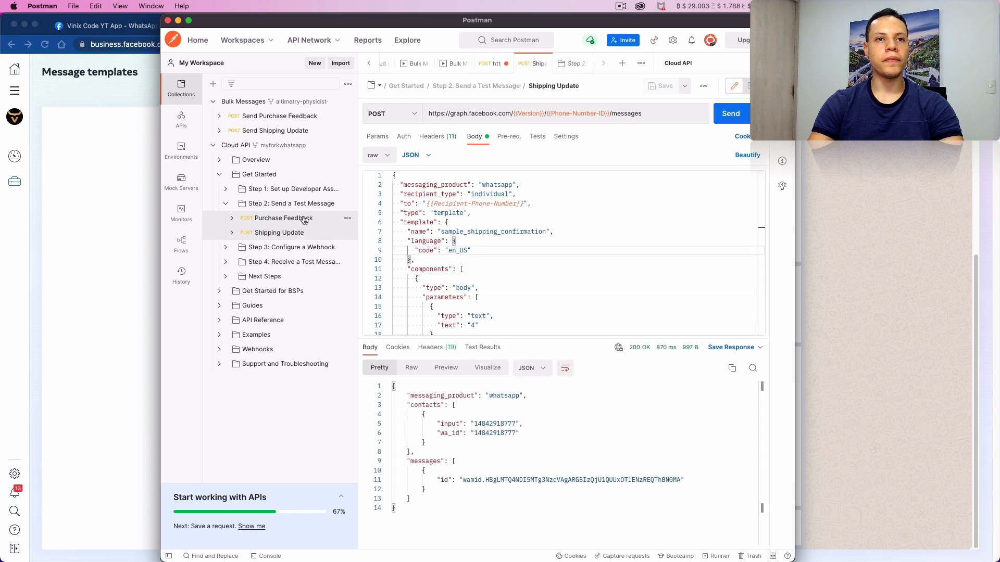
left_click(304, 220)
left_click(299, 235)
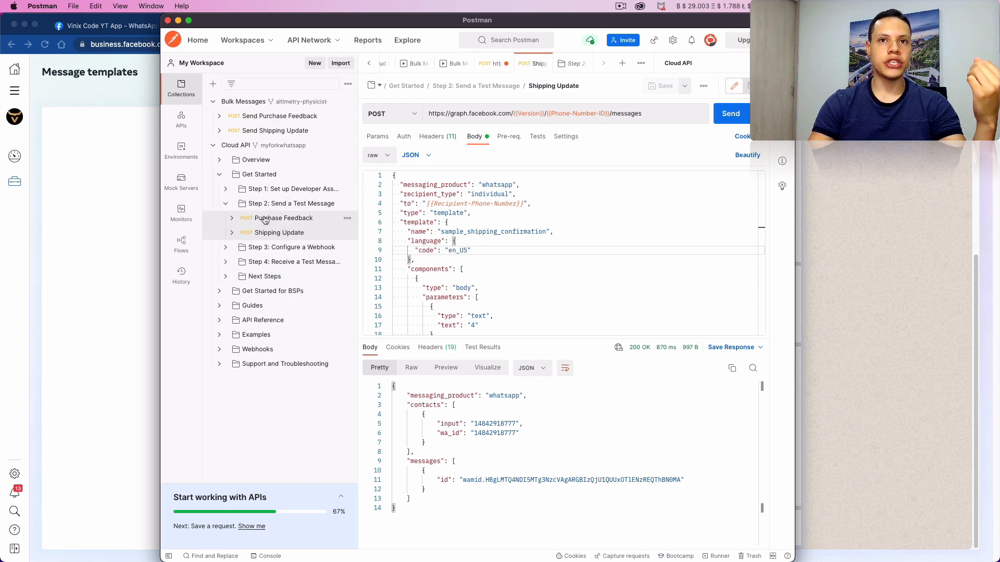
left_click(284, 218)
left_click(538, 136)
key("super+a")
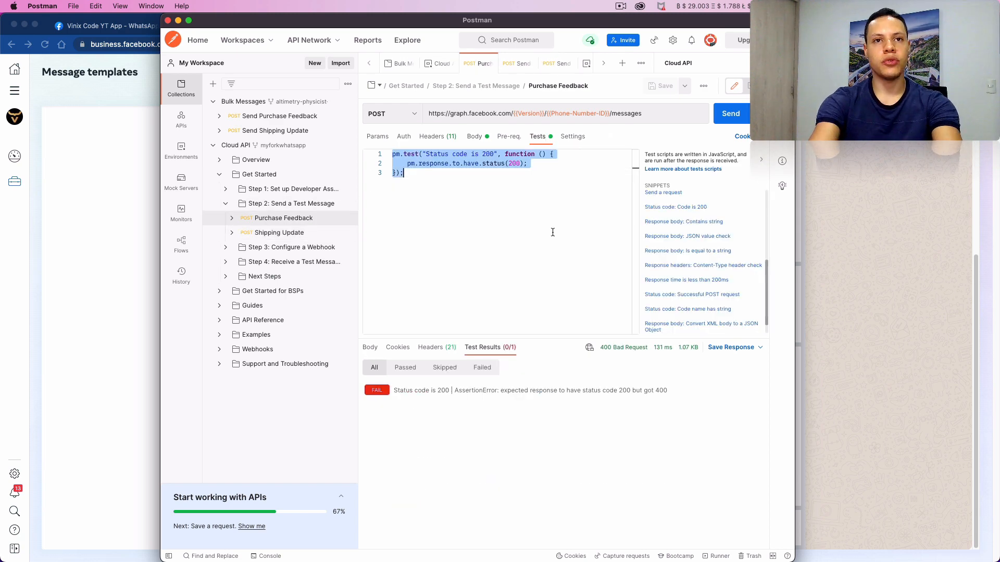
key("BackSpace")
- Add the "Status code: Code is 200" test snippet to the Step 2: Send a Test Message folder and save it
left_click(306, 208)
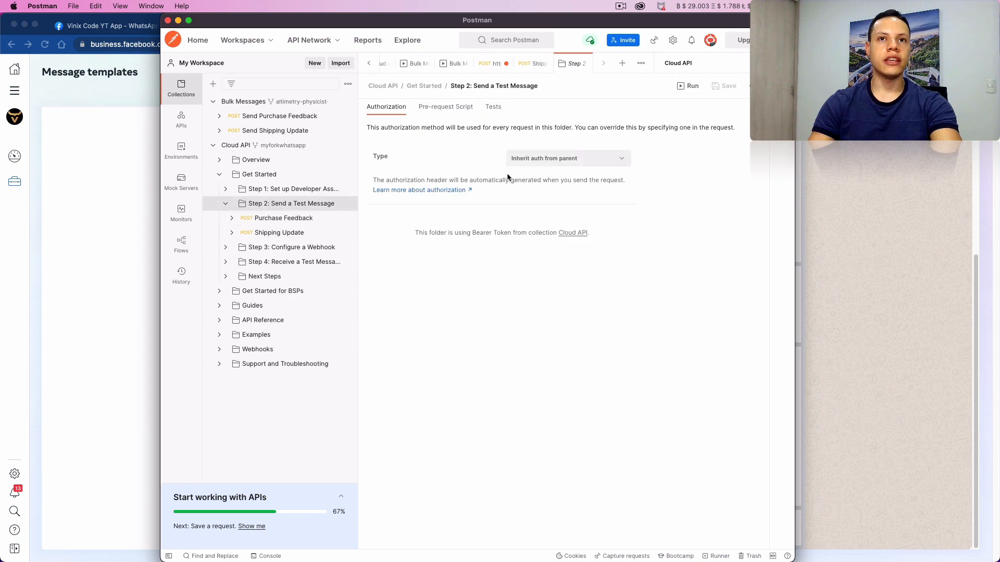
left_click(497, 111)
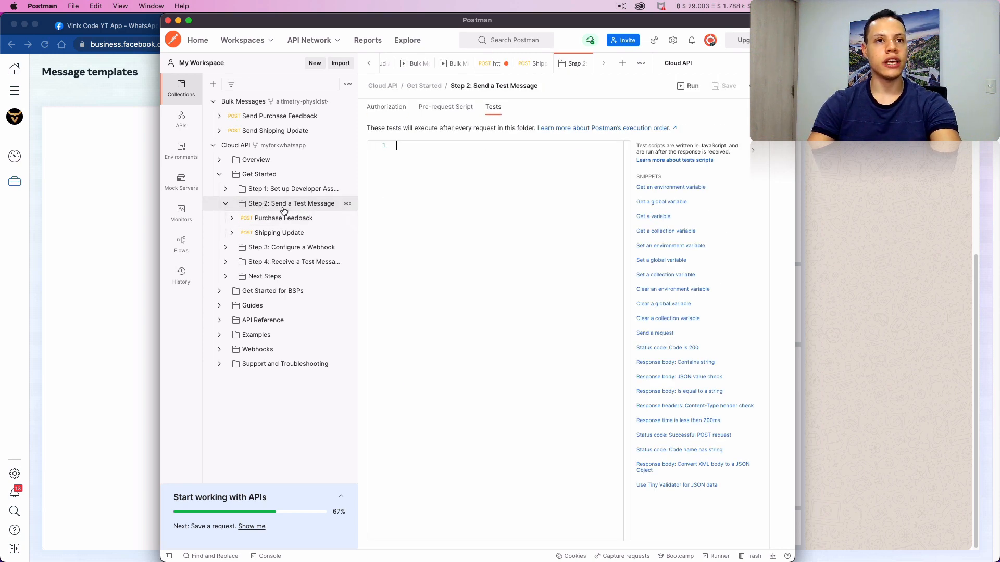
left_click(520, 212)
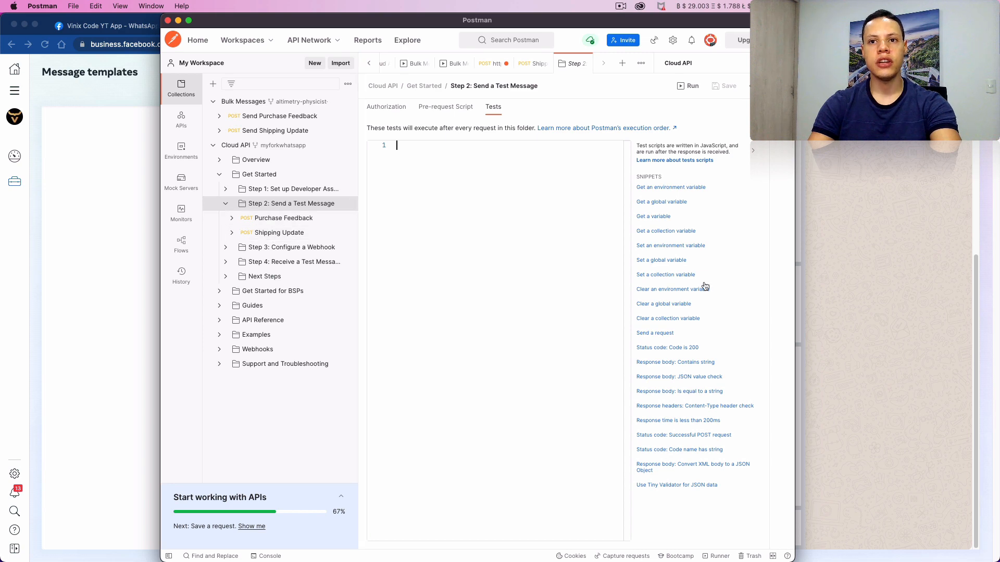
left_click(684, 347)
key("super+s")
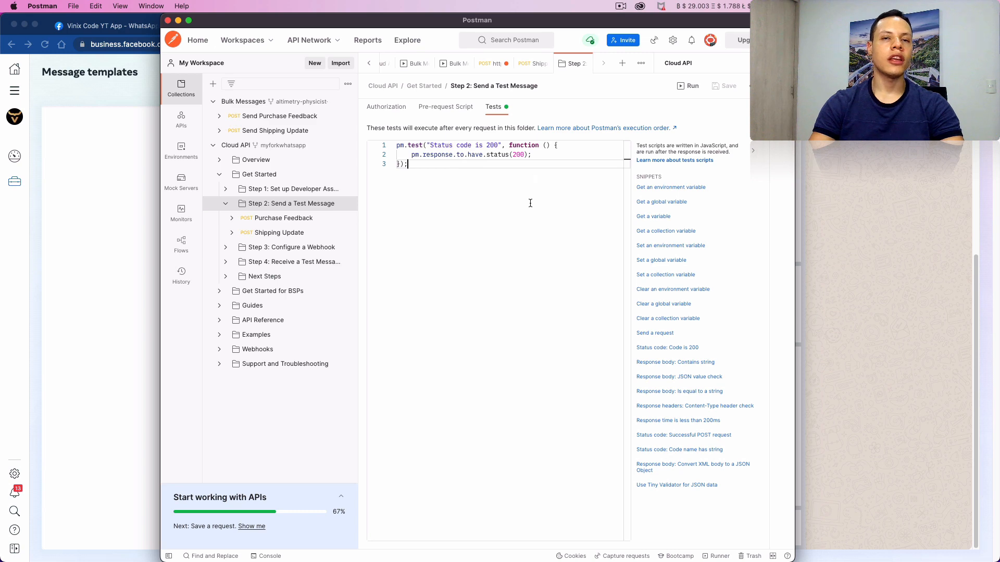
- Maximize the Postman window and view the available actions for the Step 2: Send a Test Message folder
left_click_drag(530, 203, 421, 145)
double_click(439, 24)
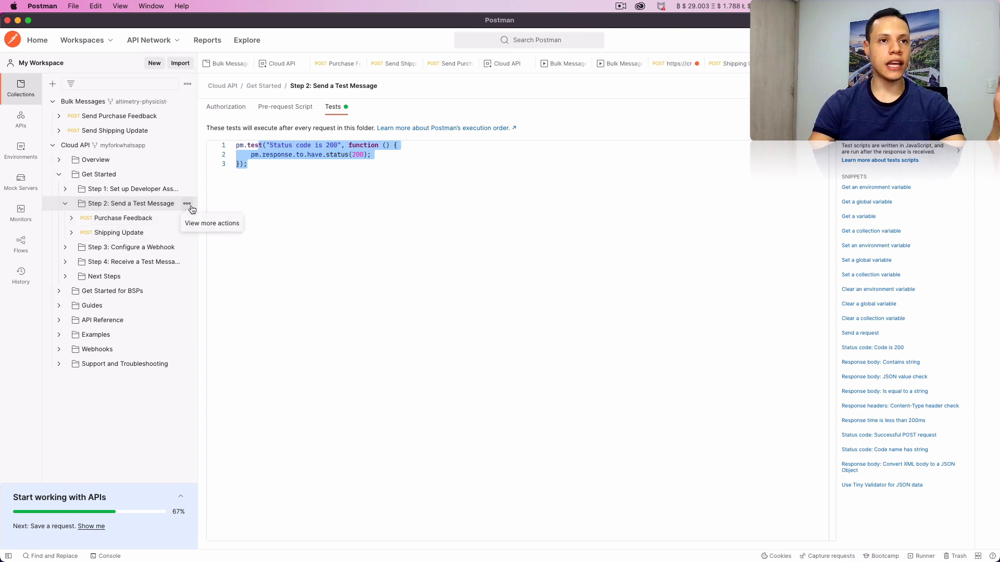
left_click(187, 204)
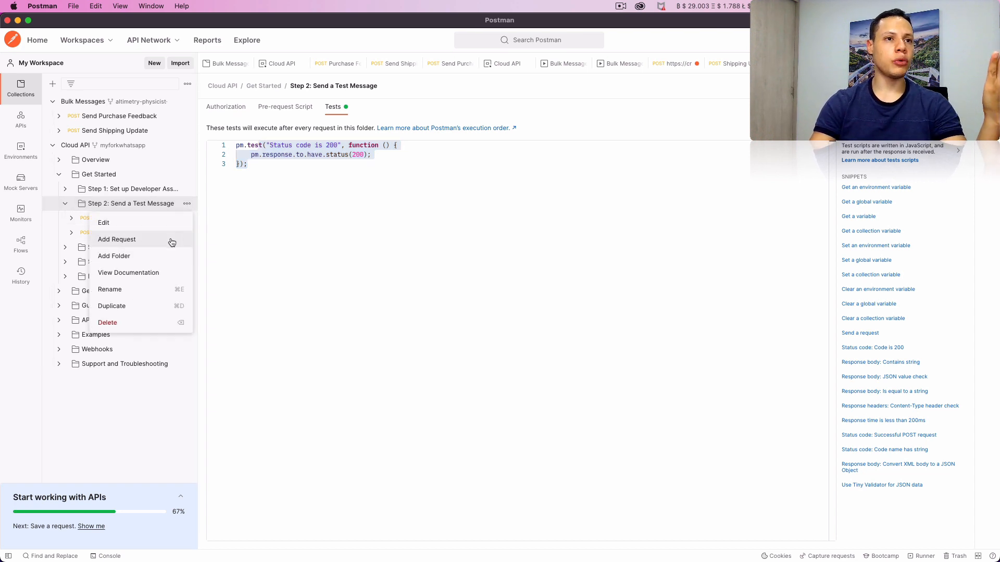
left_click(239, 250)
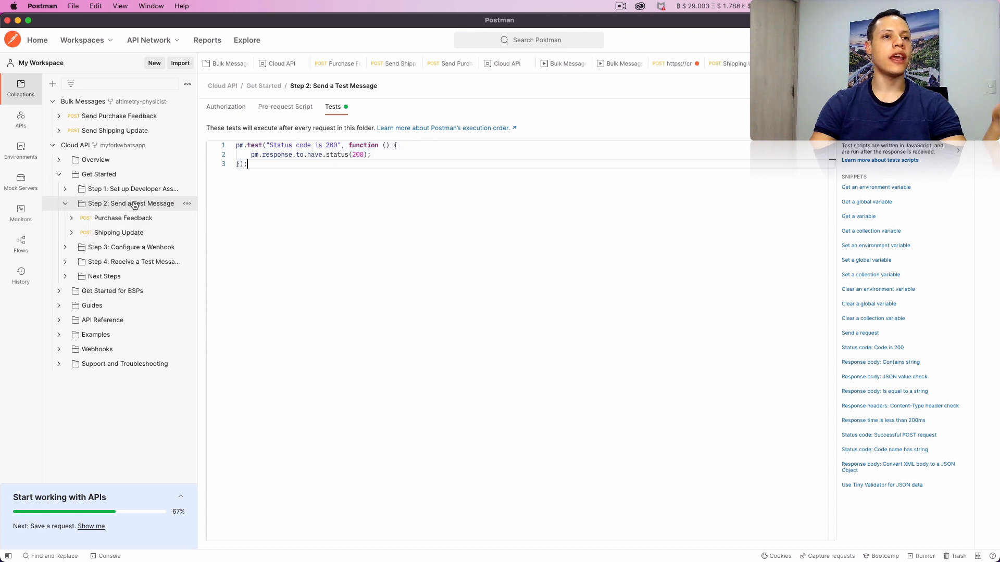
- Move the Step 2: Send a Test Message folder into the Overview folder and delete the Get Started folder
left_click_drag(134, 204, 93, 307)
scroll(97, 304, "down", 1)
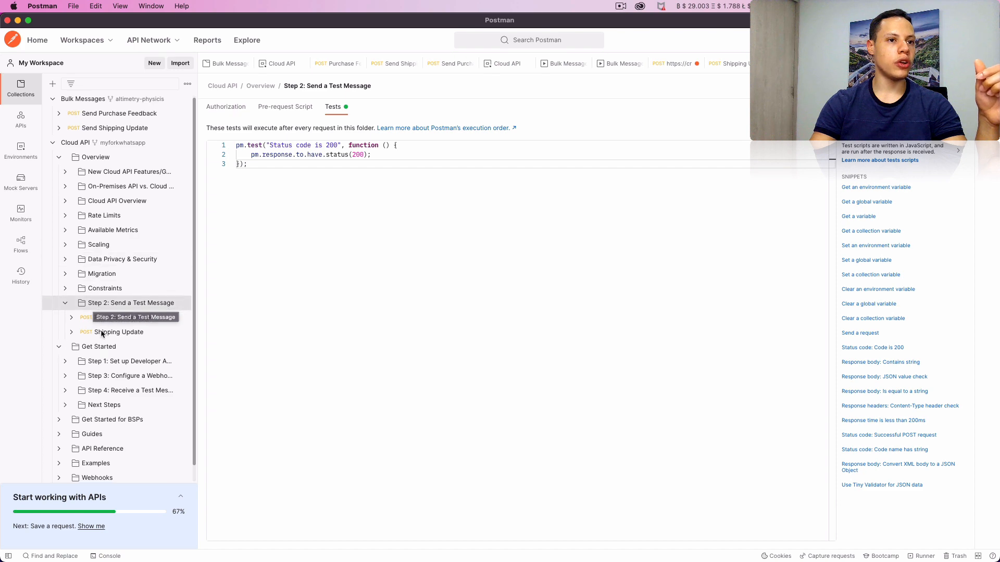
right_click(91, 354)
left_click(115, 395)
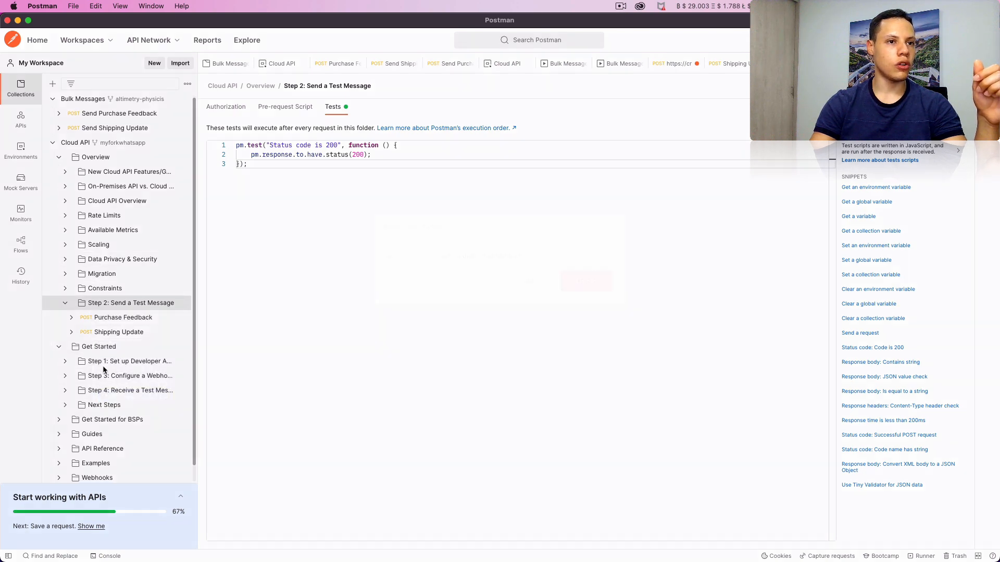
left_click(571, 290)
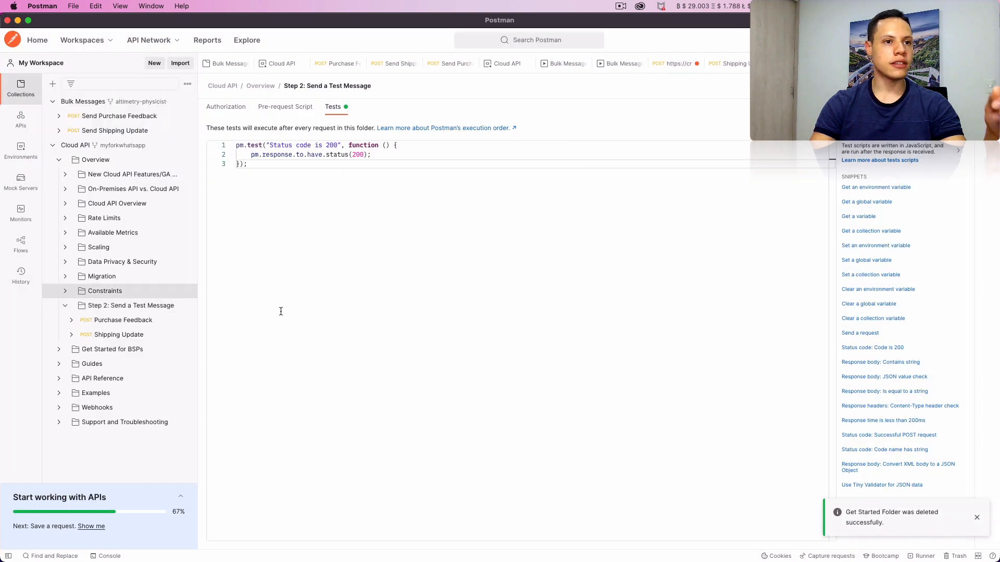
- Move the Step 2: Send a Test Message folder to the root of the Cloud API collection and delete the Overview folder
left_click_drag(107, 307, 99, 150)
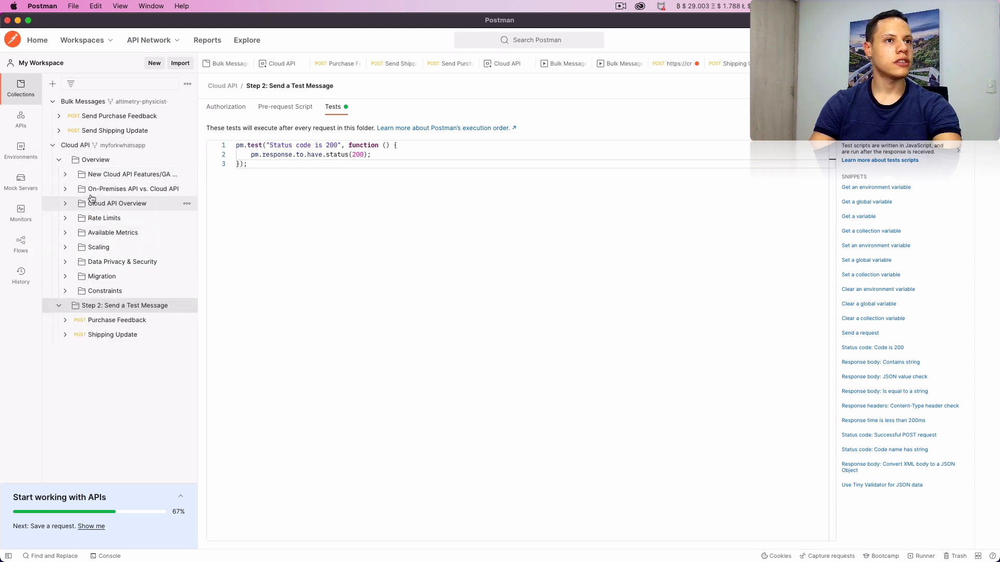
right_click(88, 163)
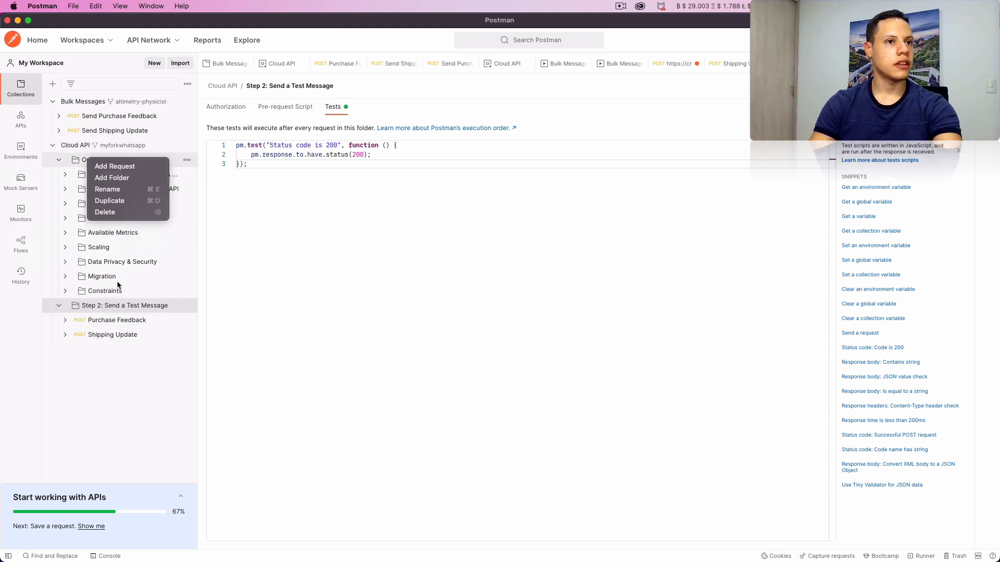
left_click(125, 212)
left_click(582, 278)
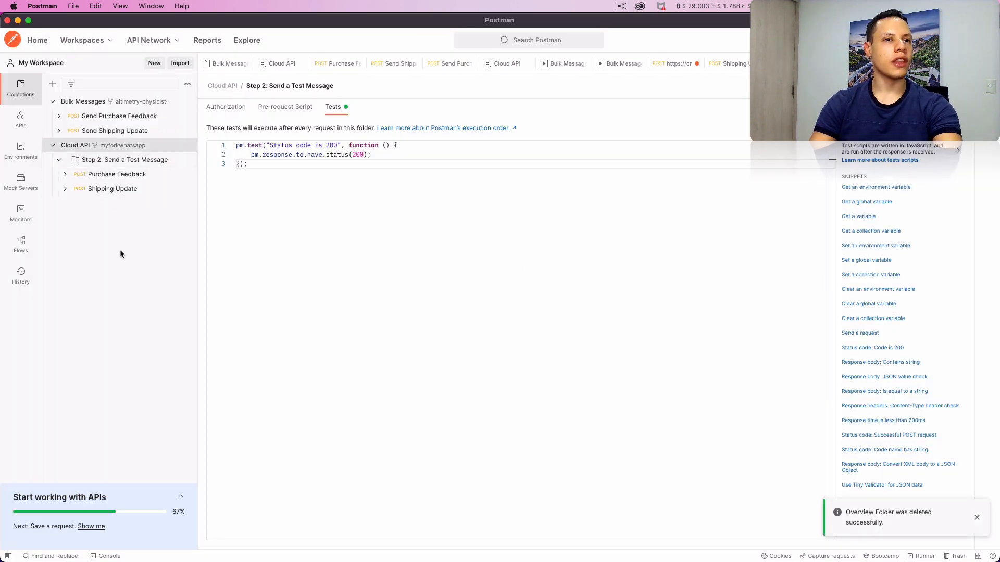
- Open the run configuration of the Cloud API collection and review its run order and iterations setting
left_click(187, 146)
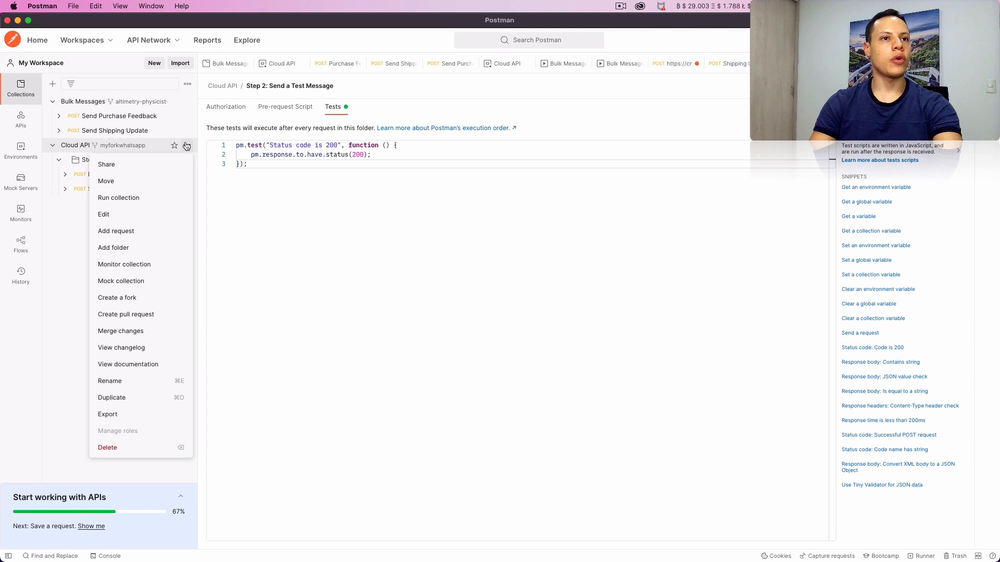
left_click(250, 221)
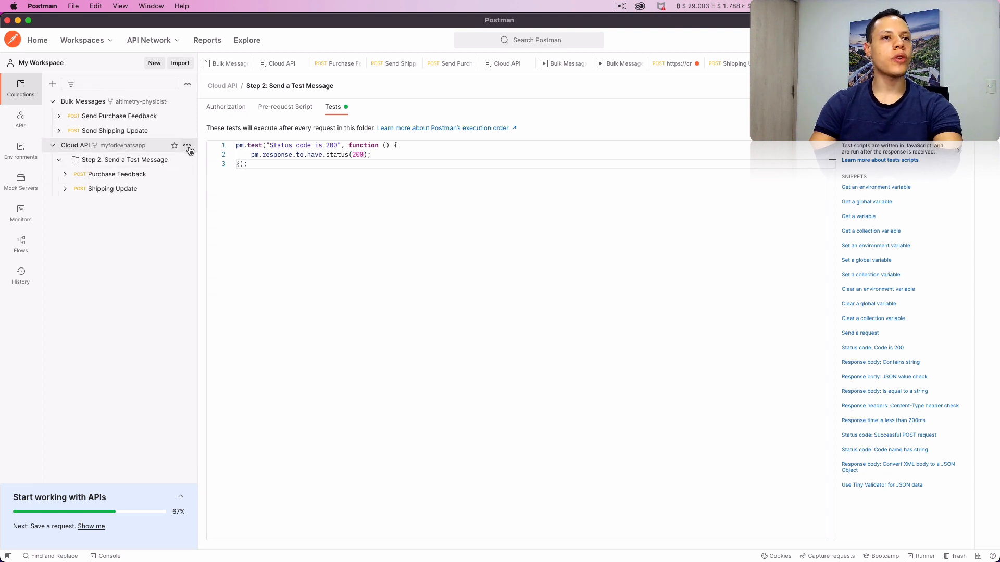
left_click(188, 146)
left_click(174, 203)
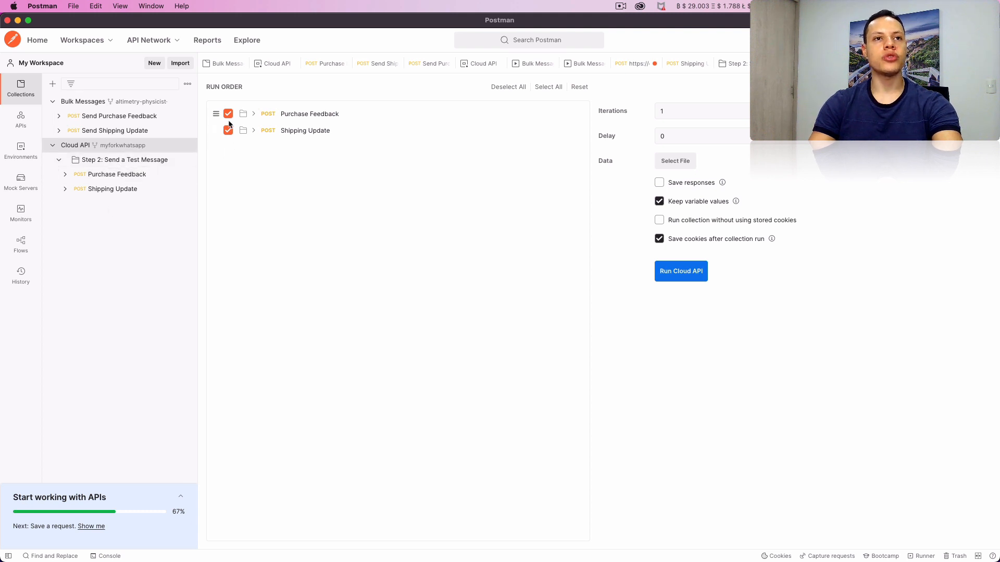
mouse_move(213, 116)
left_mouse_down()
mouse_move(217, 143)
mouse_move(215, 116)
left_mouse_up()
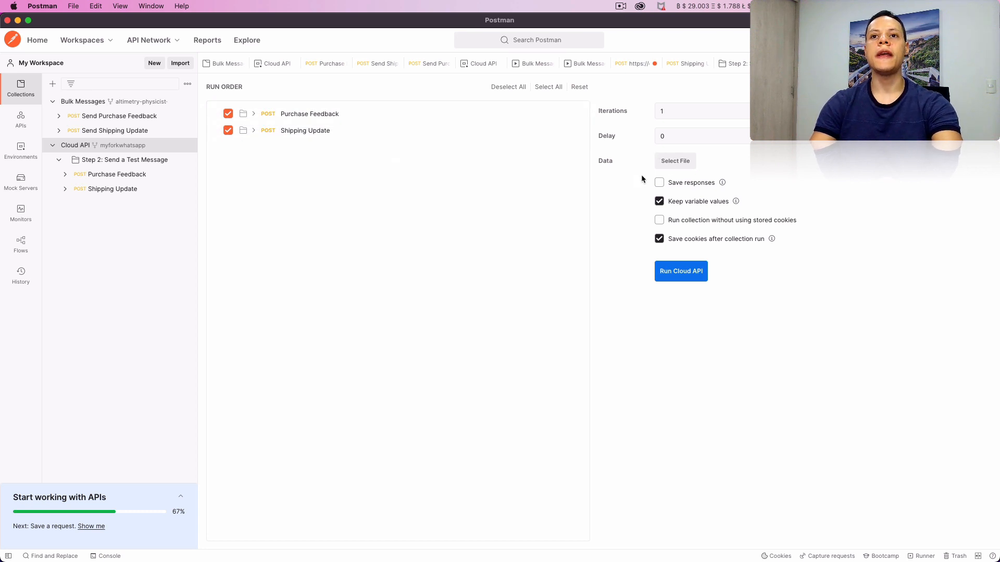
left_click(666, 111)
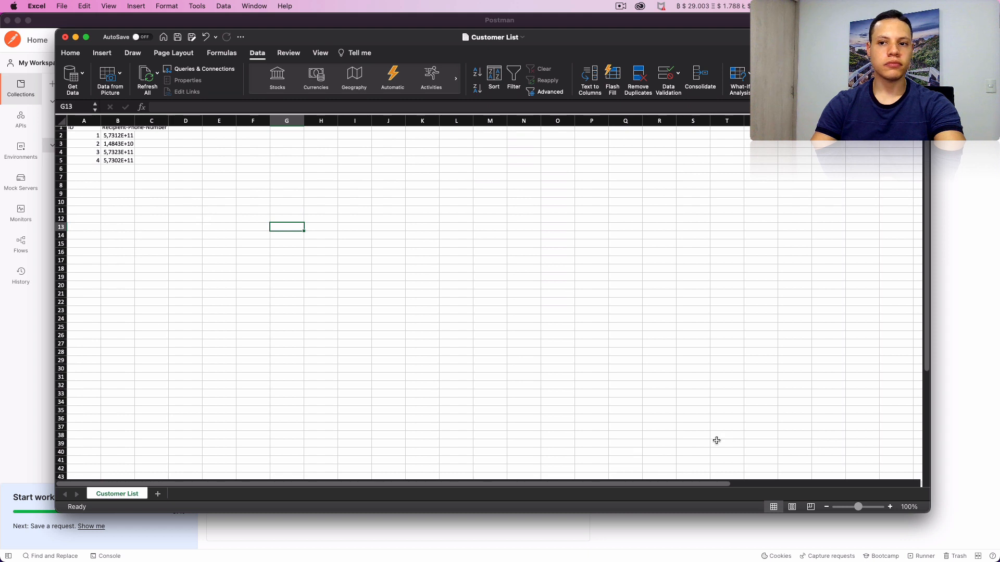
- Enlarge the Customer List sheet, examine its ID and Recipient-Phone-Number columns, and close the workbook without saving
left_click_drag(857, 506, 867, 509)
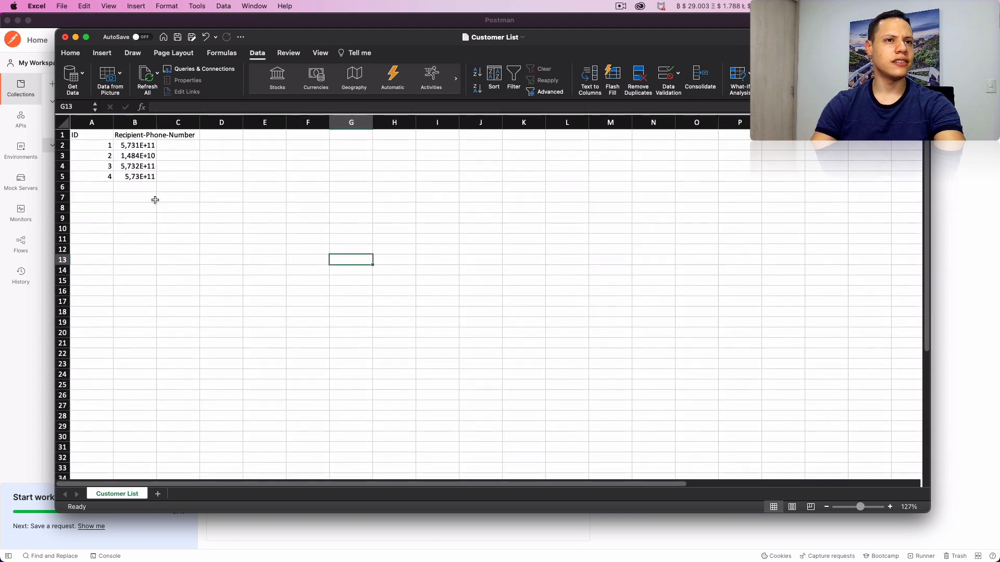
left_click(134, 148)
left_click(150, 157)
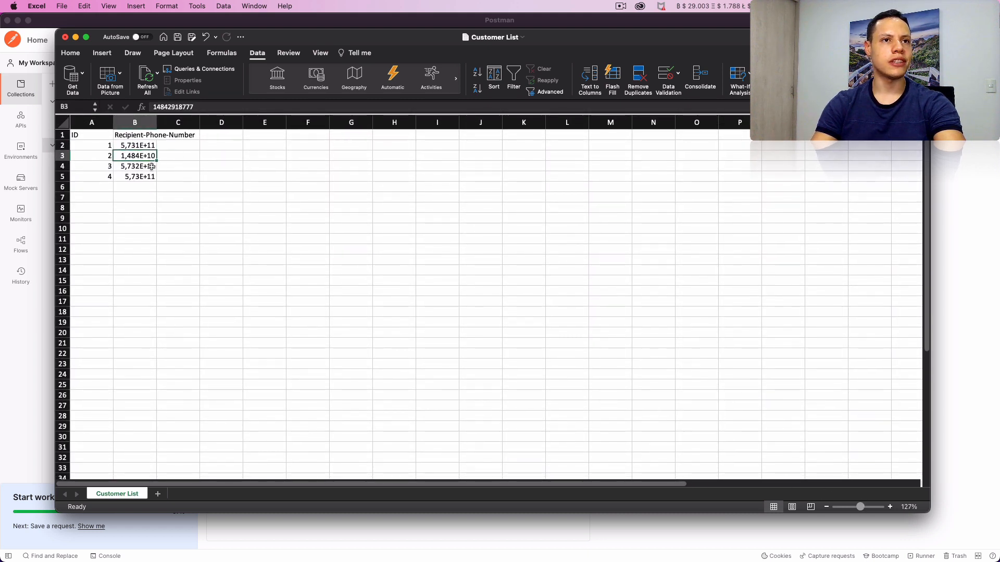
left_click(233, 186)
scroll(164, 168, "right", 1)
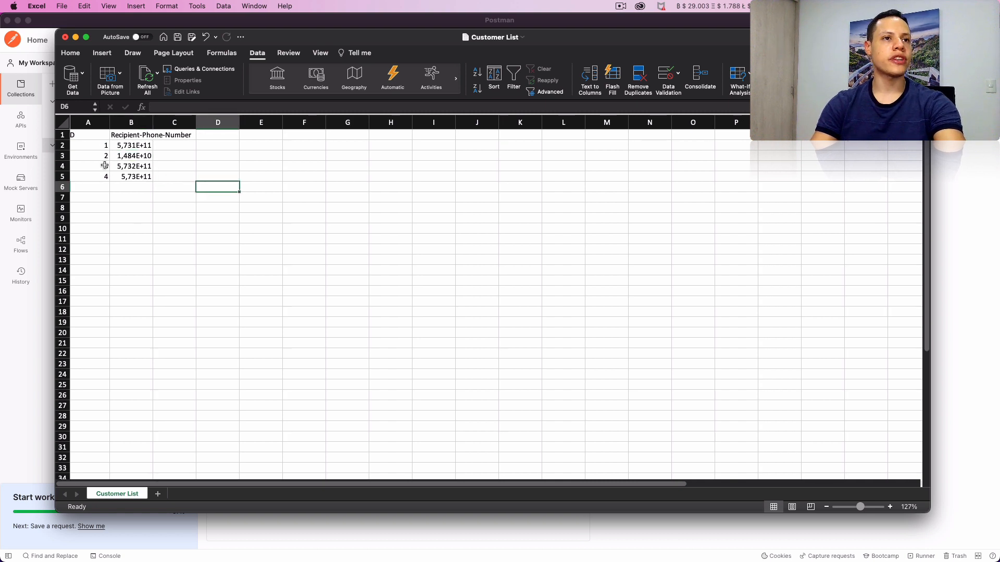
scroll(92, 151, "left", 1)
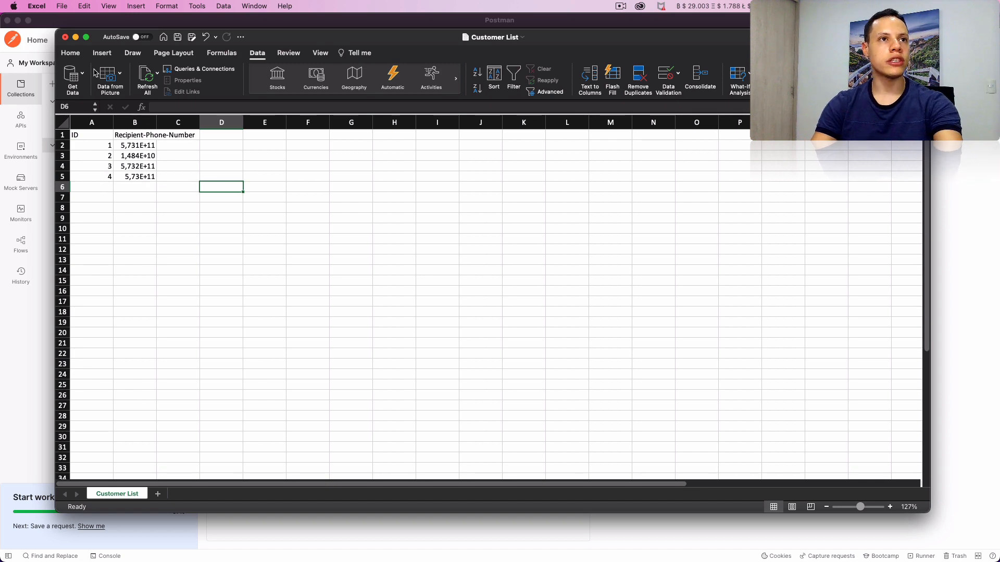
left_click(65, 37)
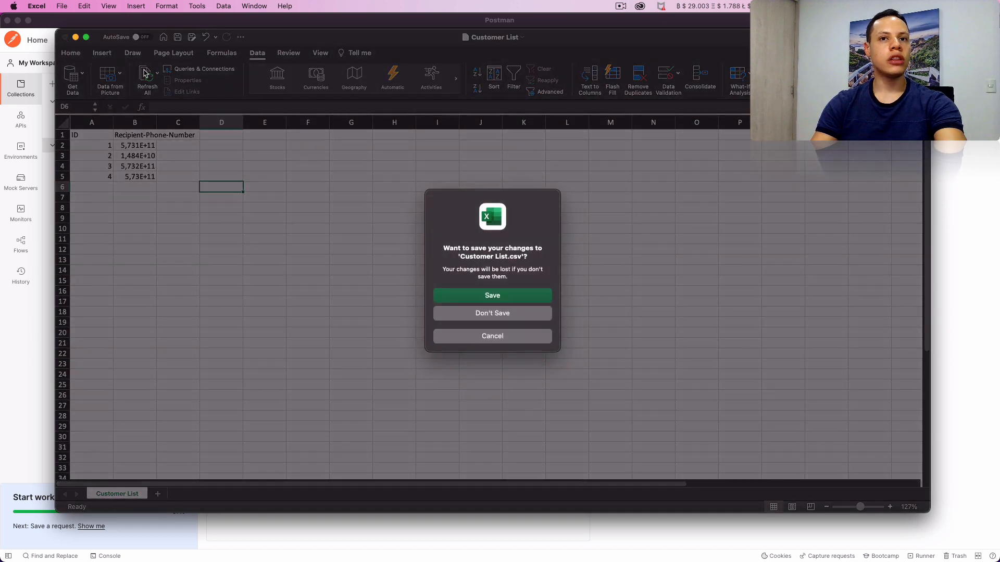
left_click(468, 309)
- Switch to Finder, open Customer List.csv from the Video folder in Sublime Text, and lower its window to uncover what is behind
key("super+Tab")
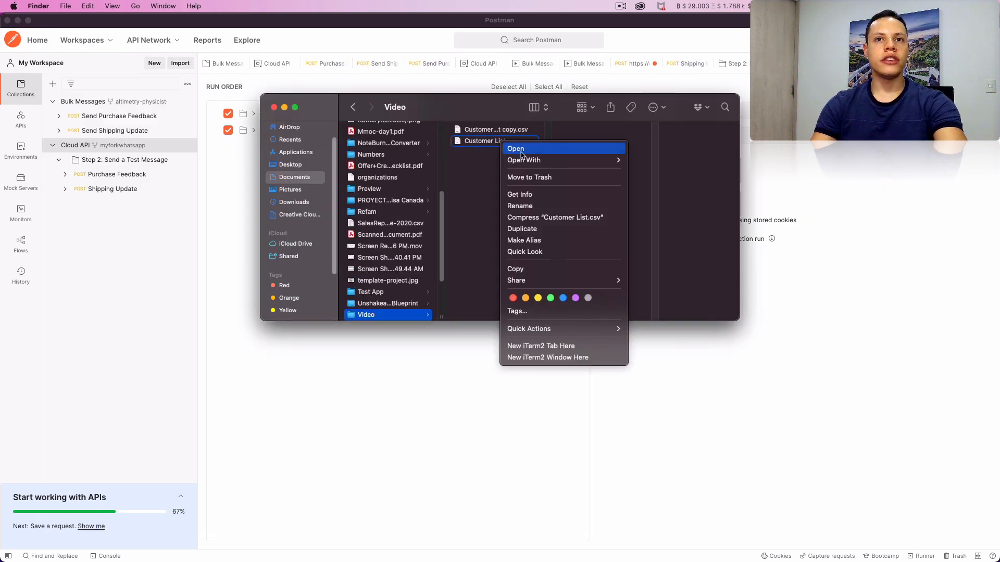
mouse_move(573, 160)
left_click(676, 269)
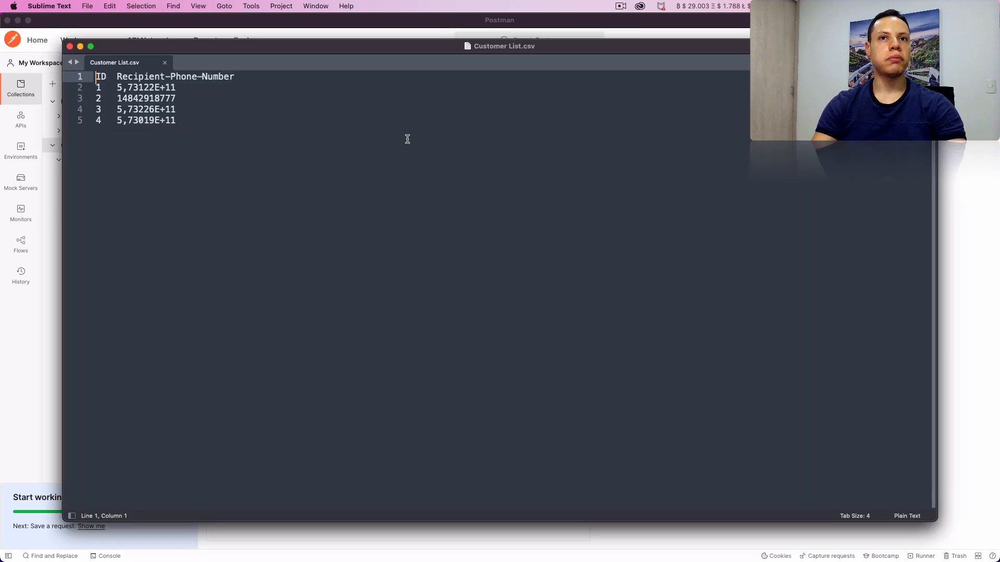
left_click(117, 78)
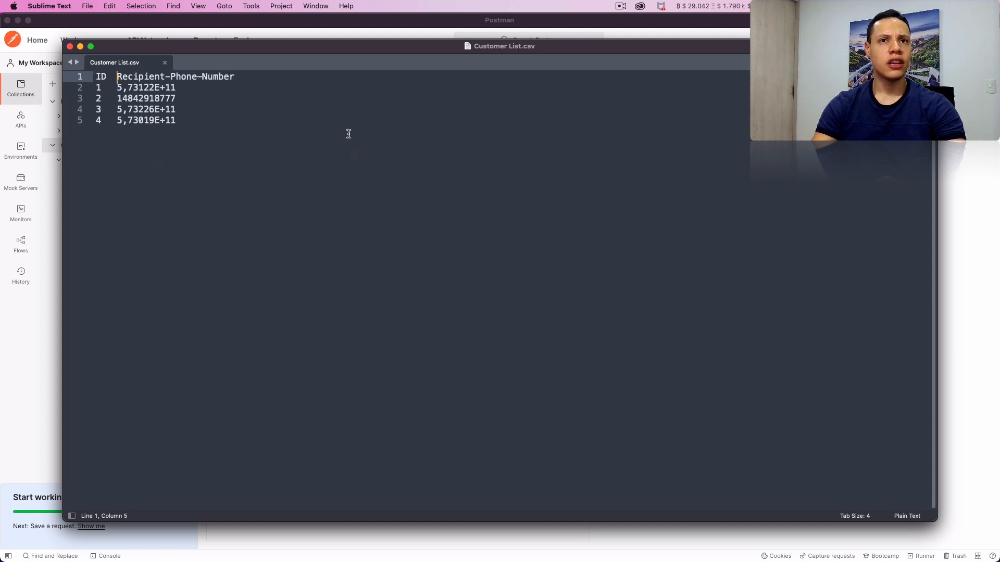
left_click_drag(342, 45, 364, 169)
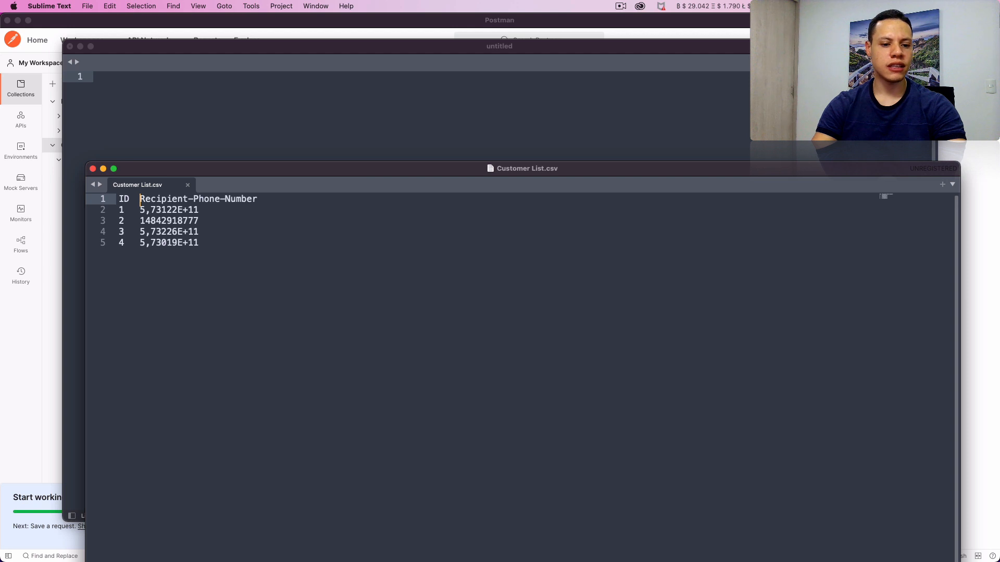
- Replace the contents of Customer List.csv with the comma-separated ID and Recipient-Phone-Number rows from Customer List copy.csv, keeping the full phone numbers
key("super+Tab")
right_click(509, 129)
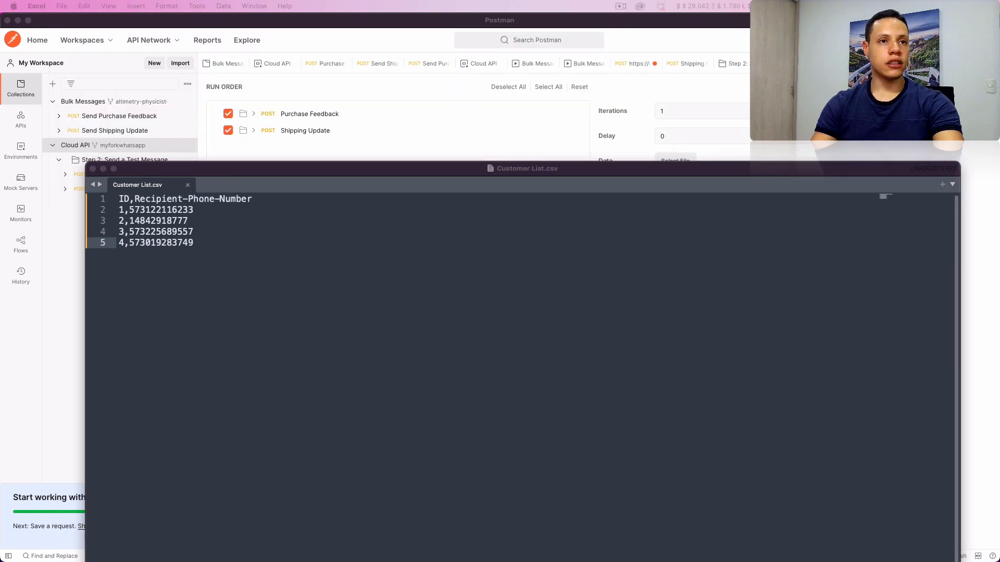
left_click(326, 395)
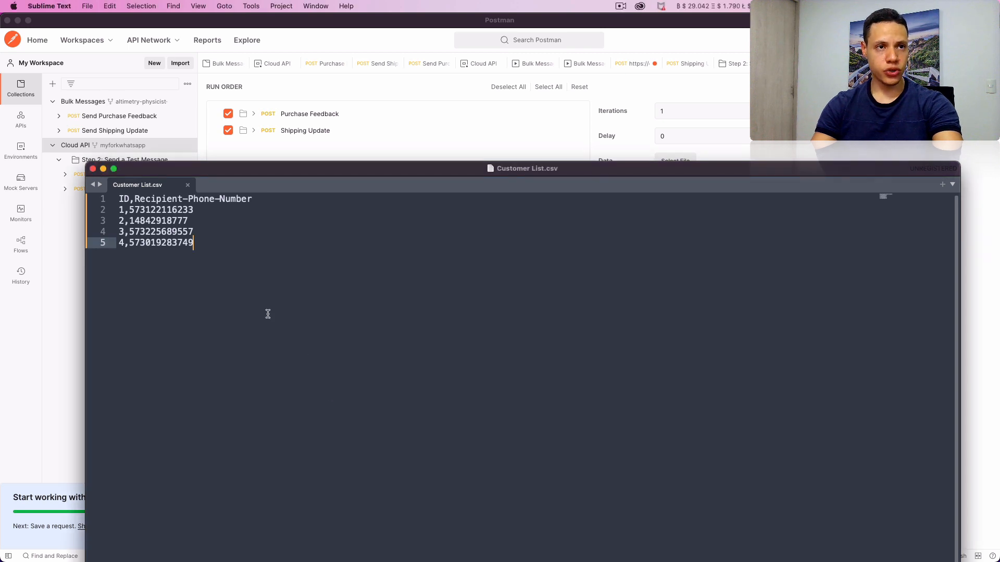
left_click_drag(230, 284, 86, 186)
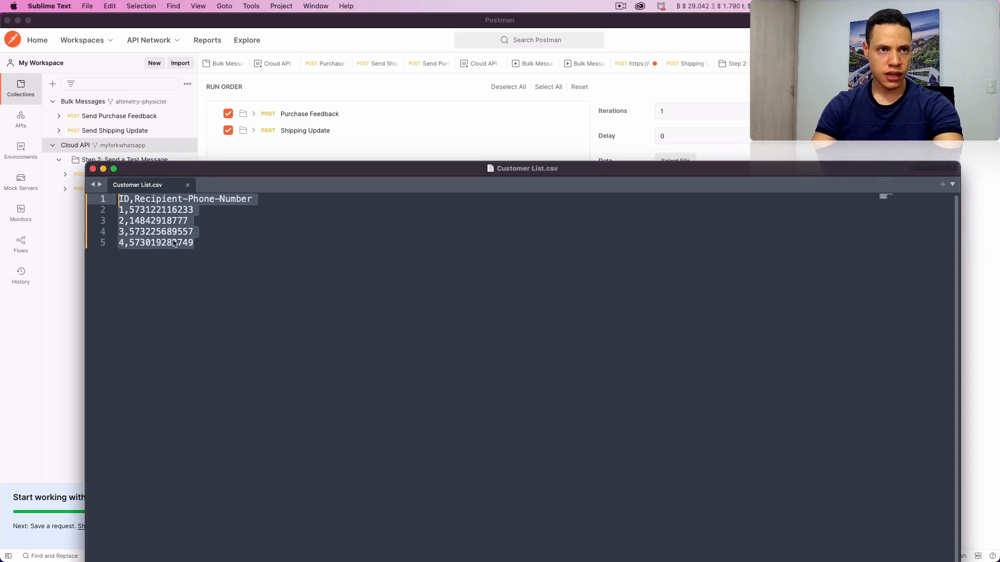
left_click(213, 252)
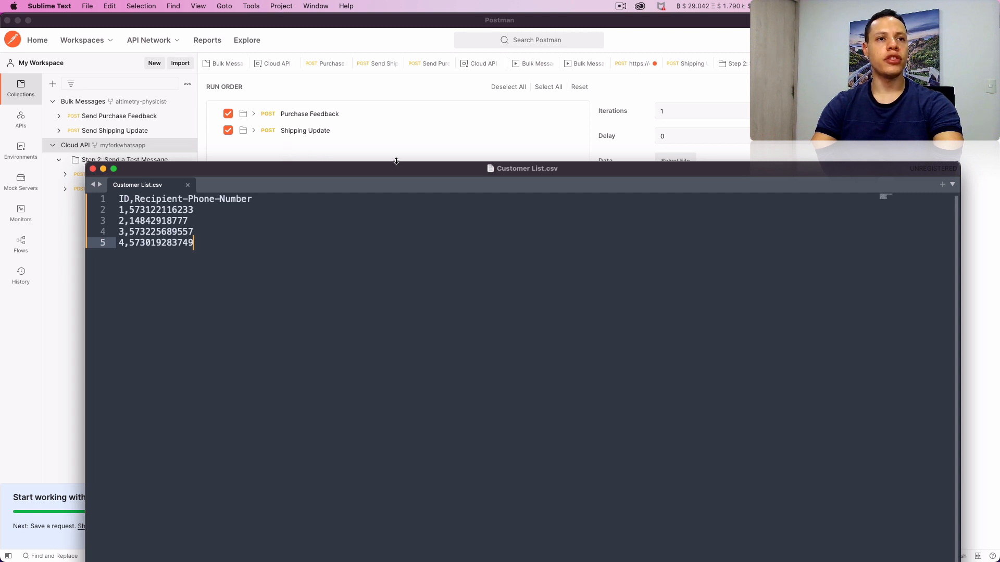
- Return to Postman and load Customer List.csv from the Video folder as the data file of the Cloud API run
left_click(408, 136)
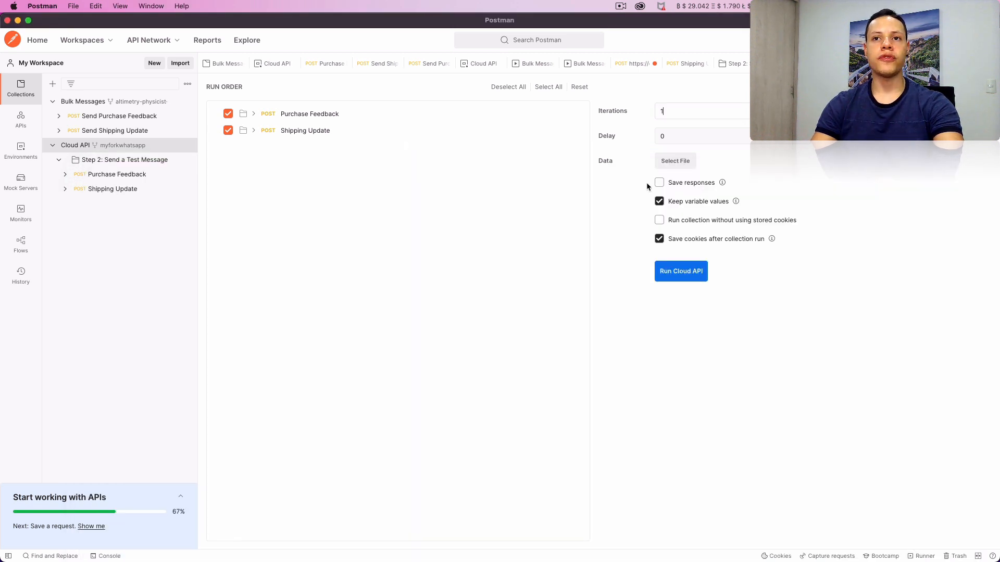
left_click(671, 163)
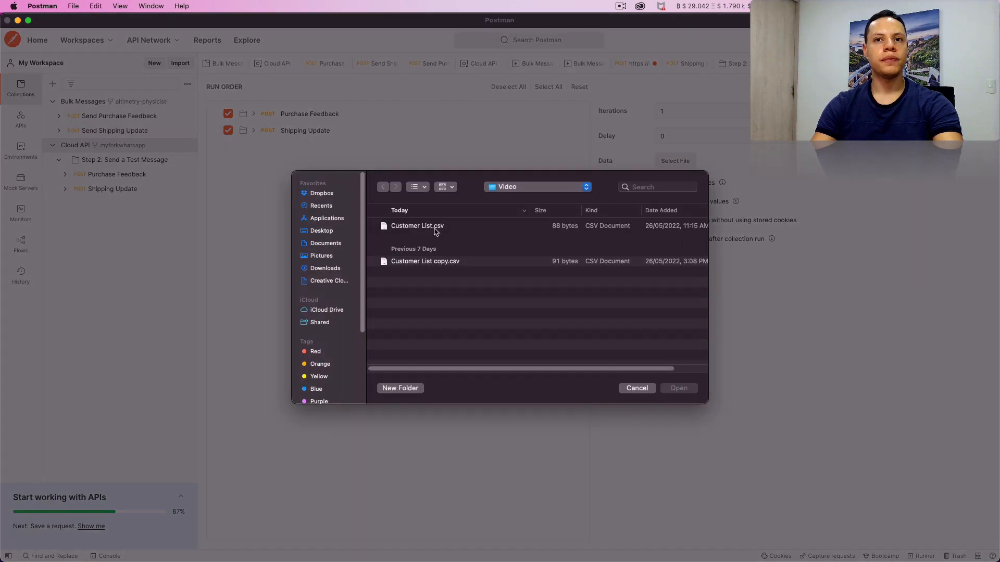
double_click(435, 229)
- Preview the loaded customer data, examining the iteration rows and the Recipient-Phone-Number column heading
left_click(721, 186)
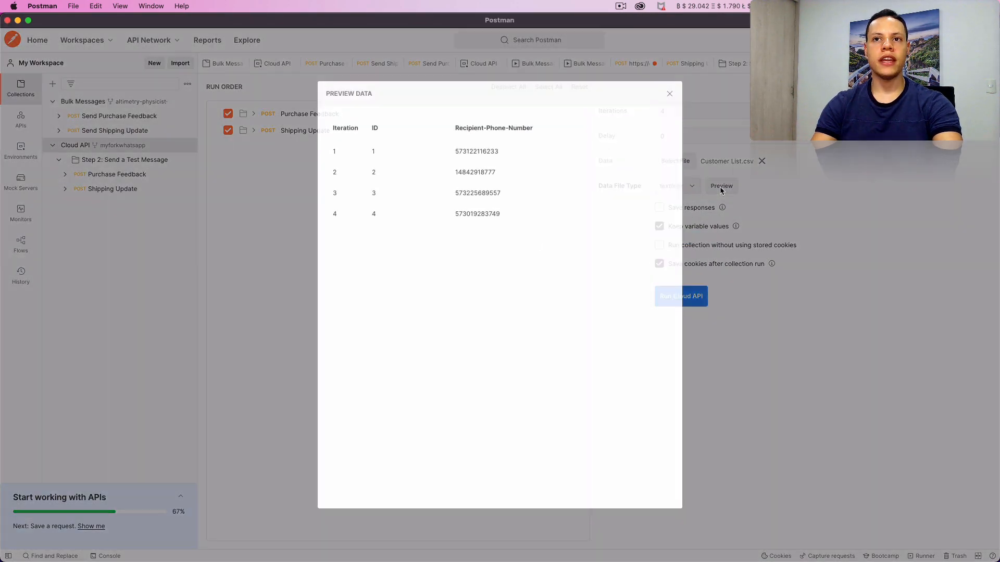
left_click_drag(545, 220, 357, 147)
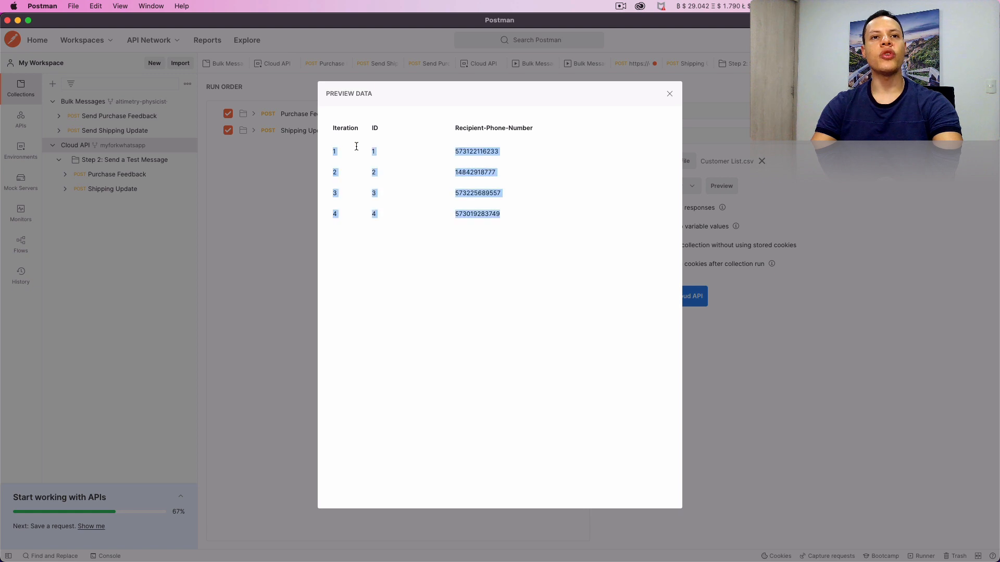
left_click(443, 151)
left_click_drag(458, 128, 529, 129)
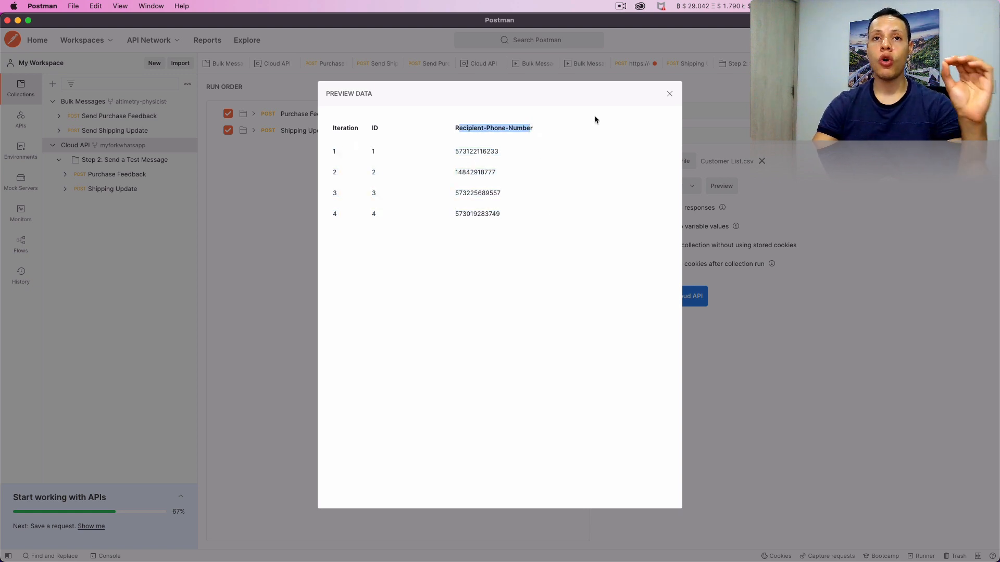
left_click(671, 94)
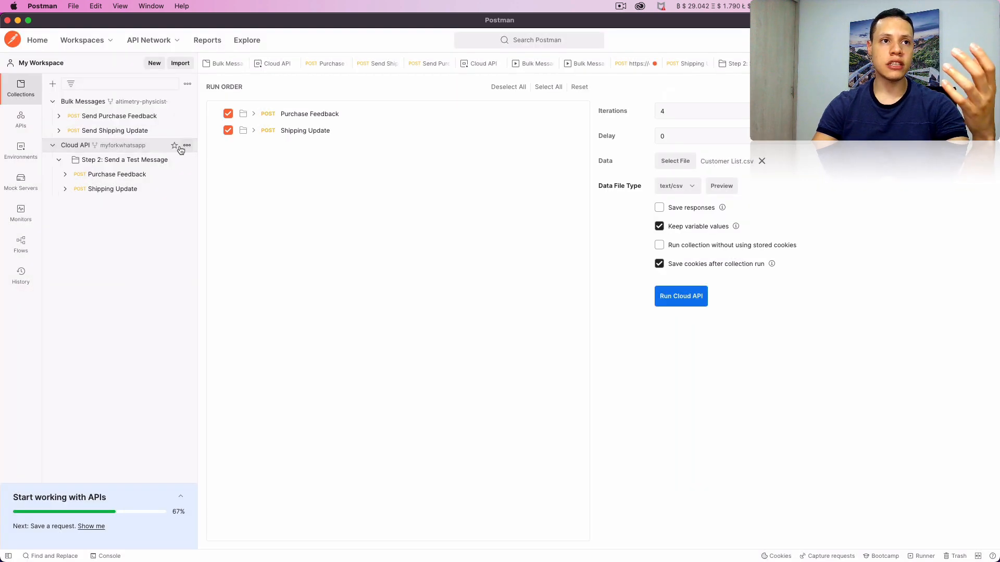
- Examine the Recipient-Phone-Number variable in the "to" field of the Purchase Feedback request body in the Cloud API collection
left_click(107, 174)
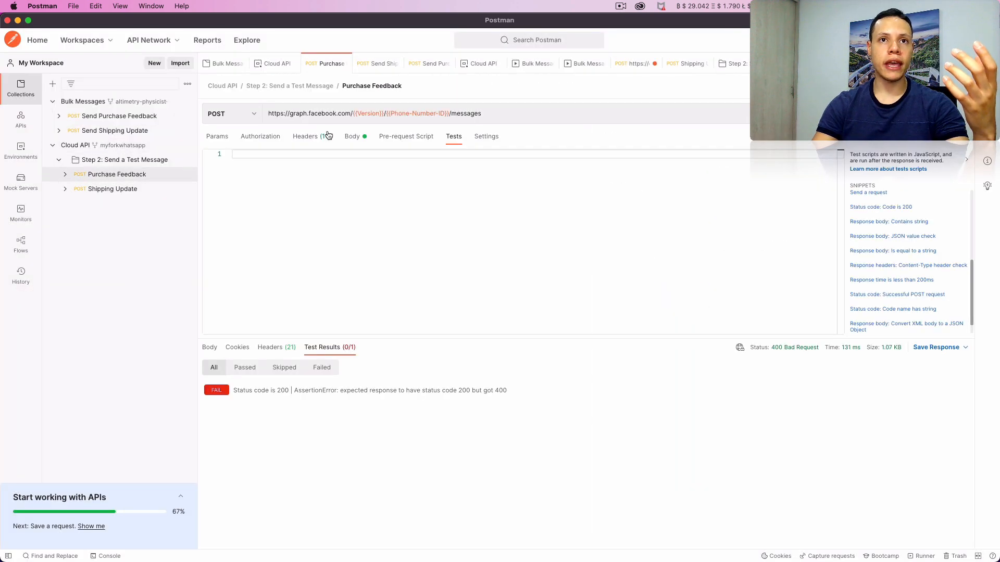
left_click(362, 137)
left_click_drag(265, 204, 363, 203)
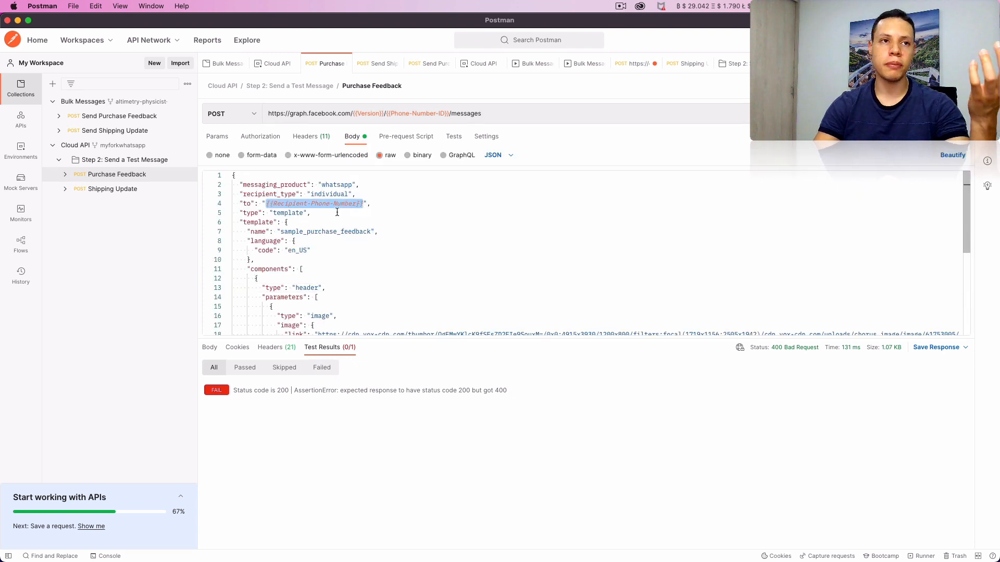
- Reopen the Cloud API collection's run configuration and review the customer data preview again
left_click(147, 148)
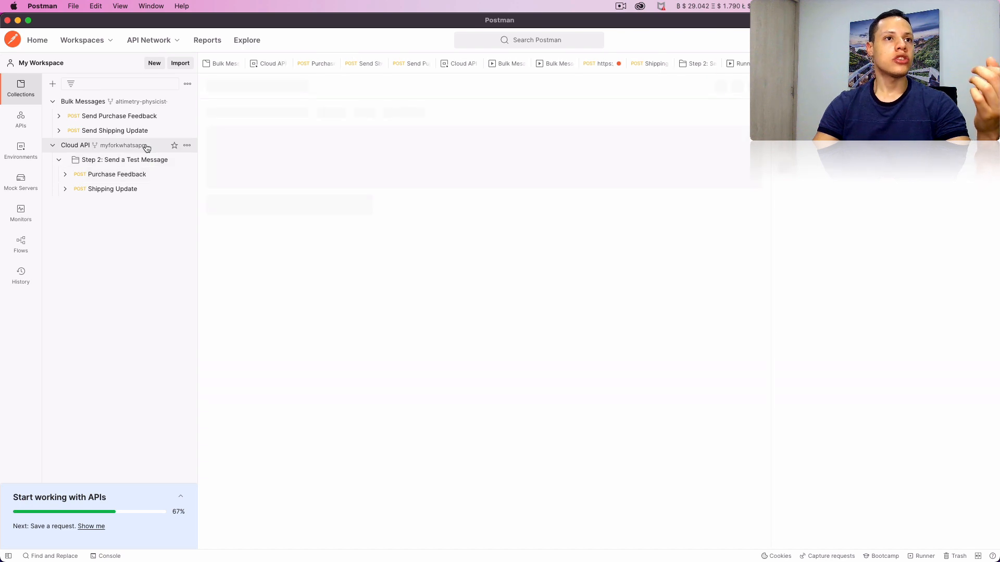
left_click(186, 145)
left_click(156, 198)
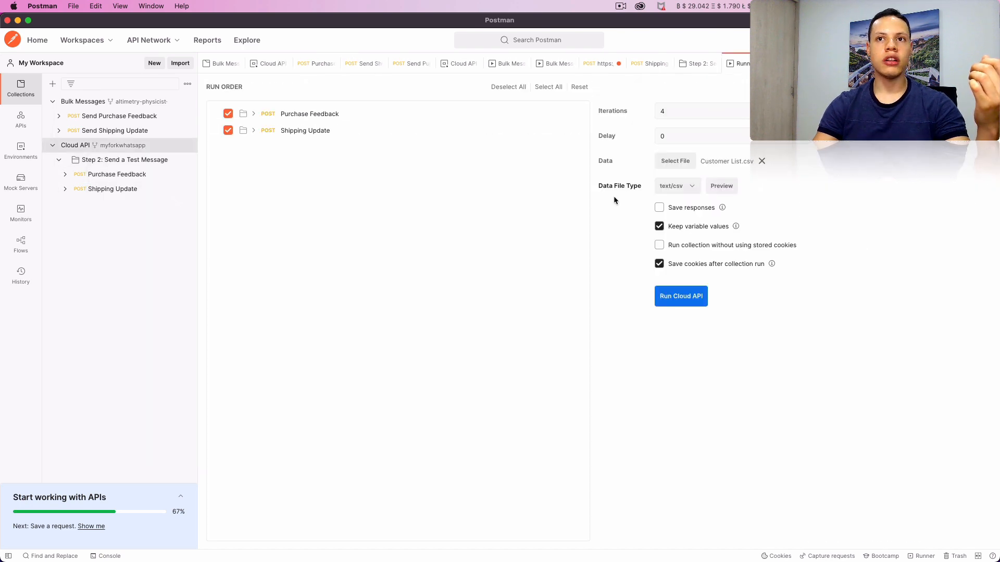
left_click(721, 186)
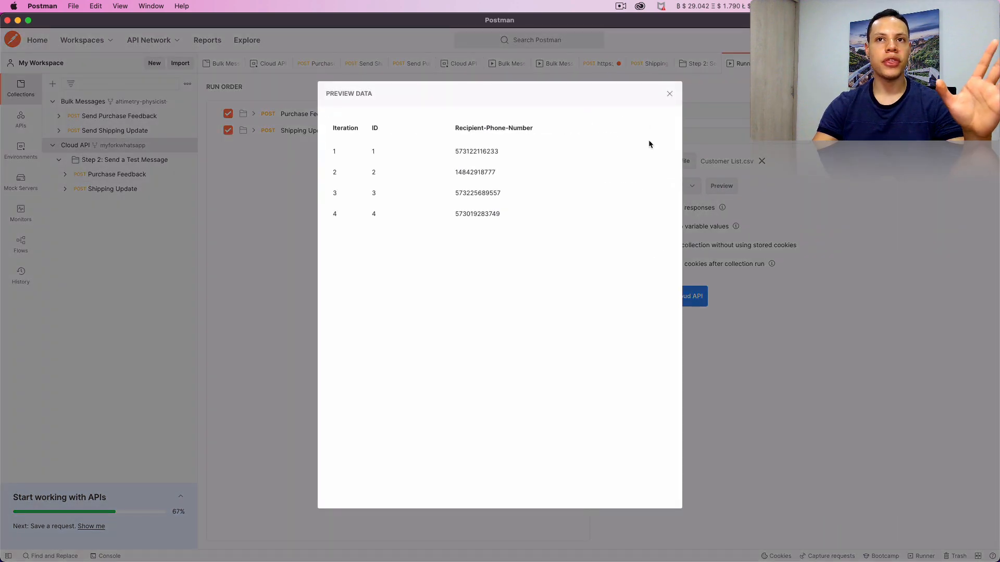
left_click(670, 95)
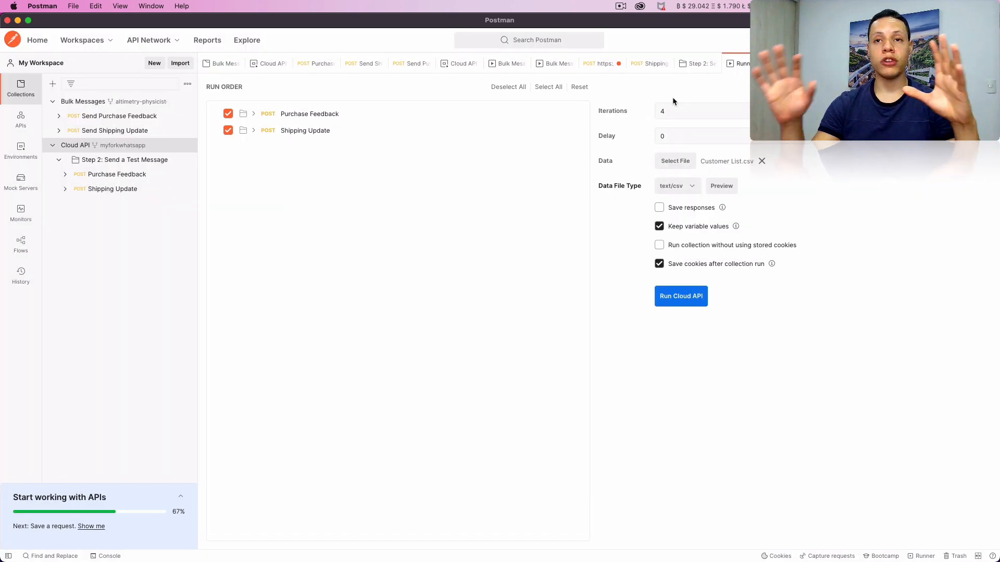
left_click(721, 186)
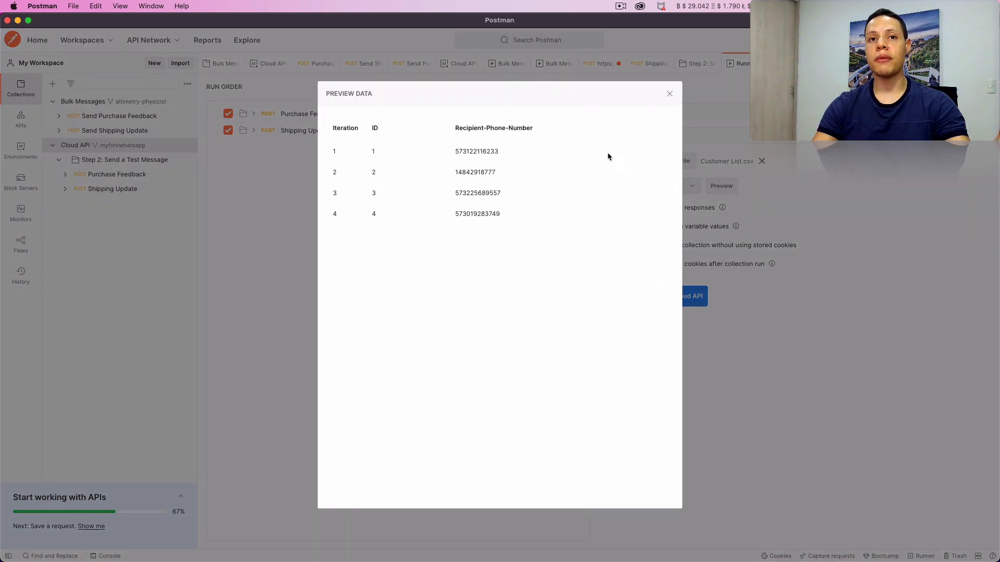
left_click(668, 94)
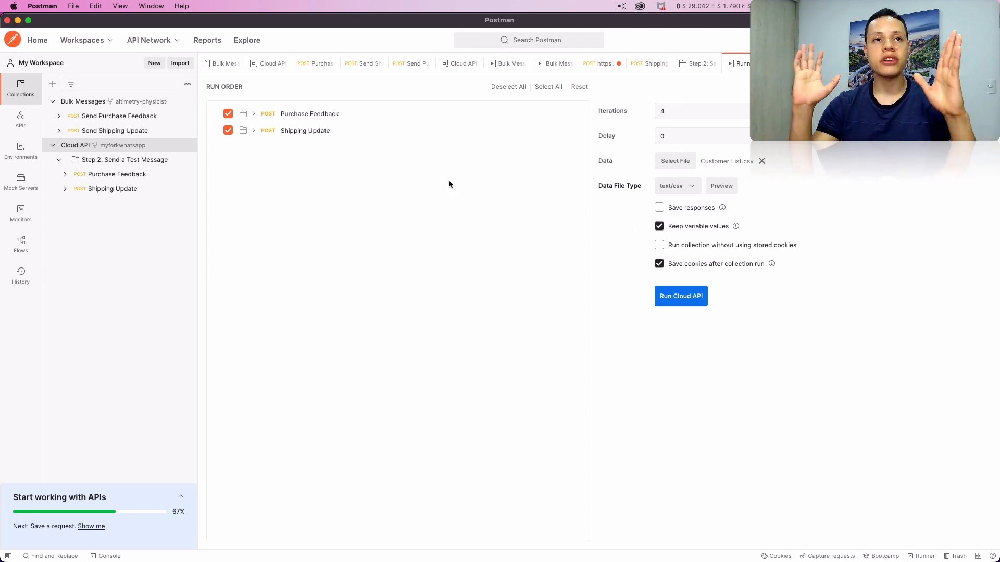
- Run the Cloud API collection with the customer data file and check the delivered purchase feedback and shipping messages in WhatsApp
left_click(672, 294)
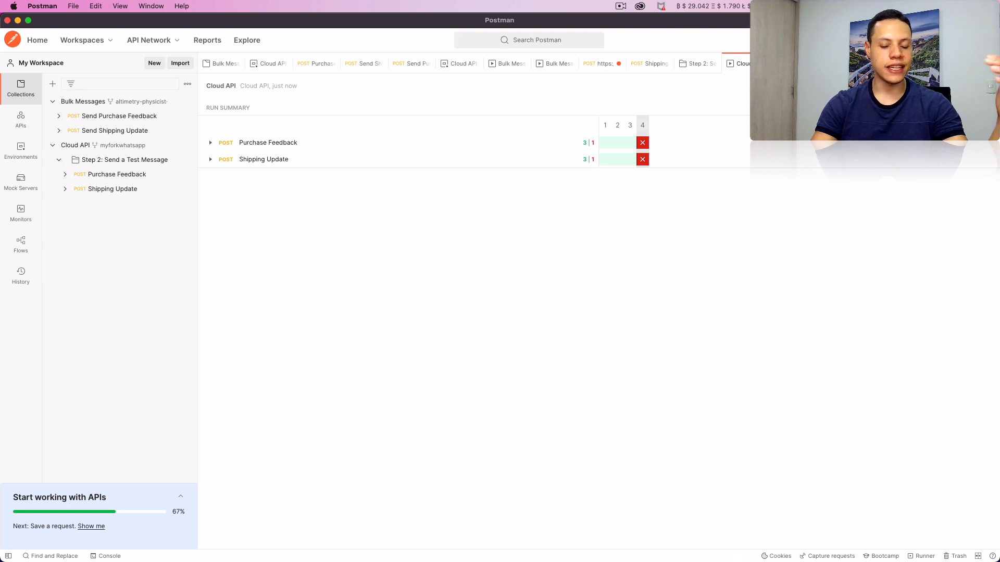
key("super+Tab")
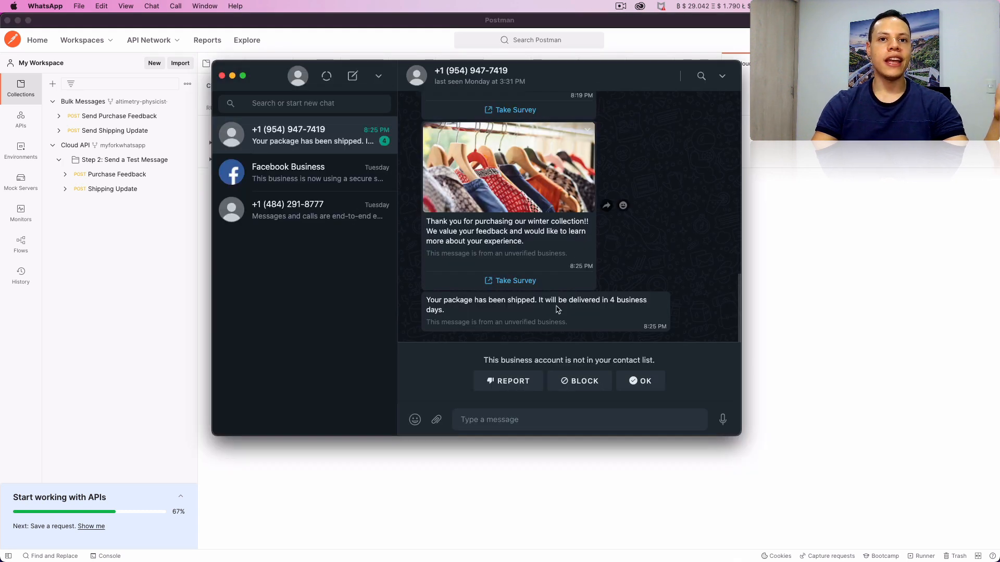
scroll(451, 181, "up", 1)
scroll(451, 181, "down", 1)
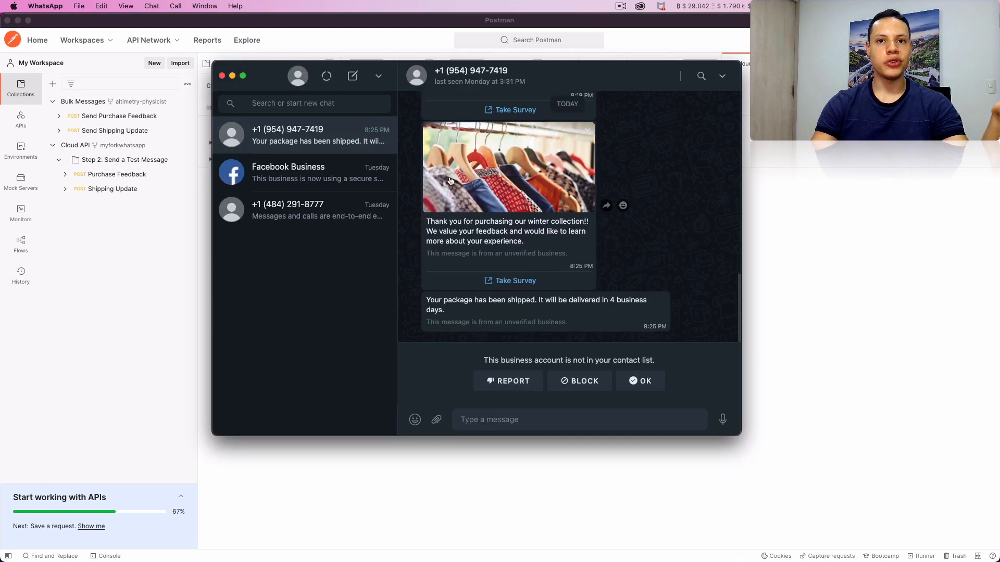
left_click_drag(646, 326, 453, 232)
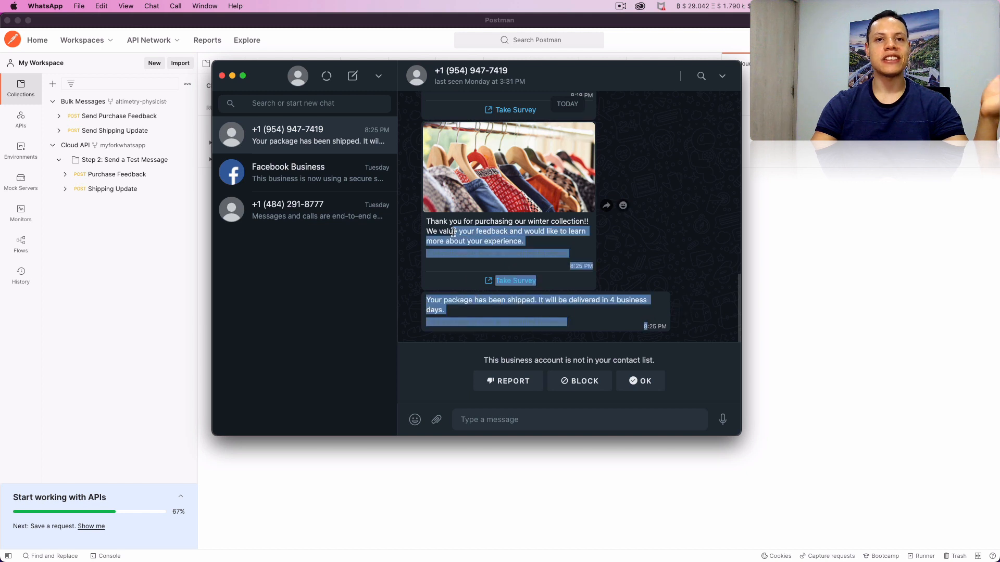
- Return to Postman and expand the Purchase Feedback and Shipping Update test results in the run summary
left_click(864, 236)
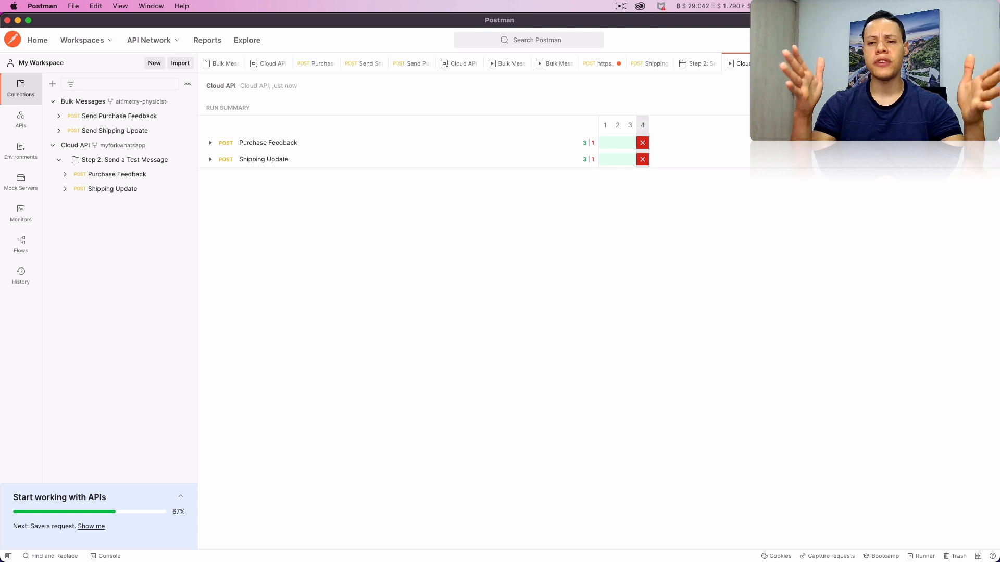
left_click(217, 145)
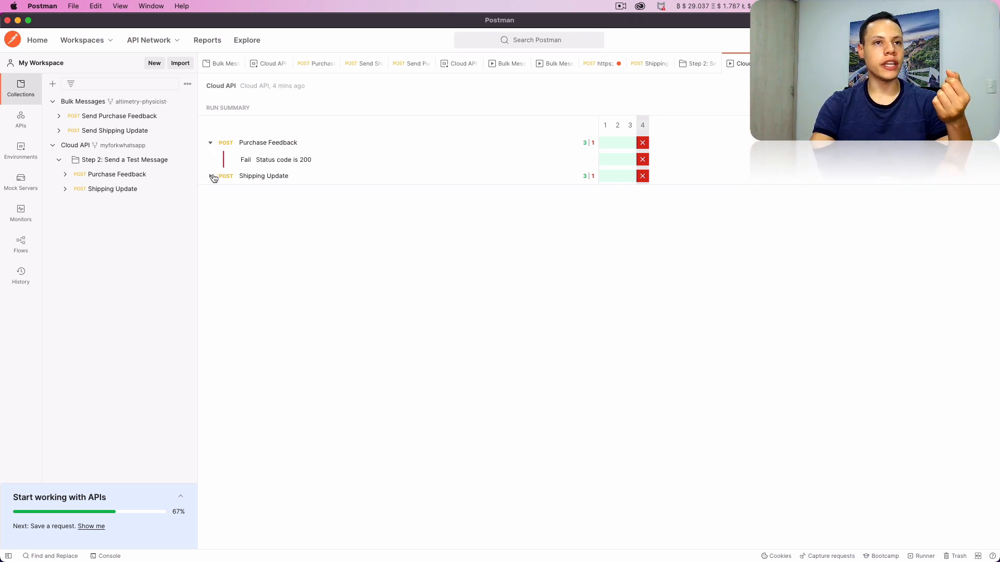
left_click(213, 176)
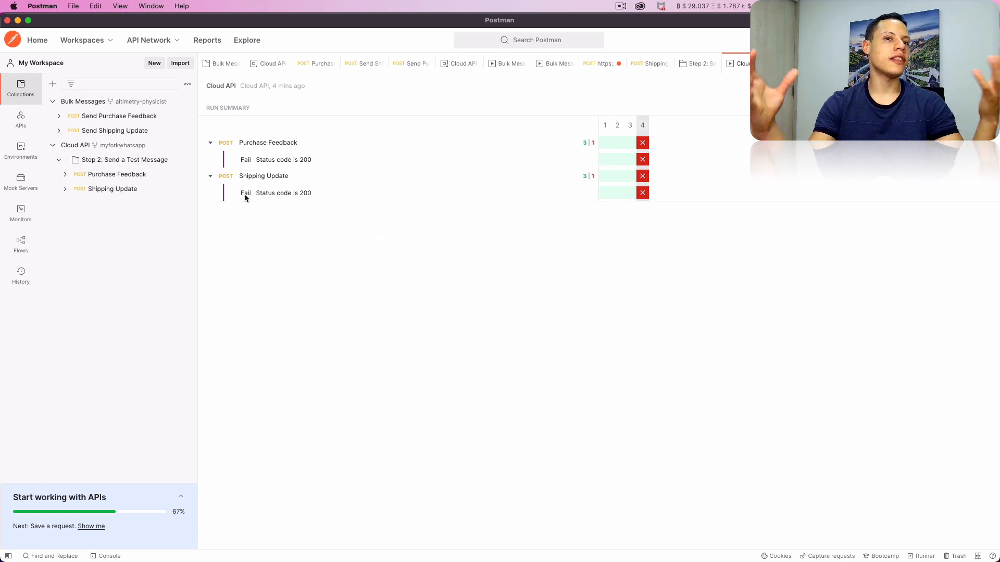